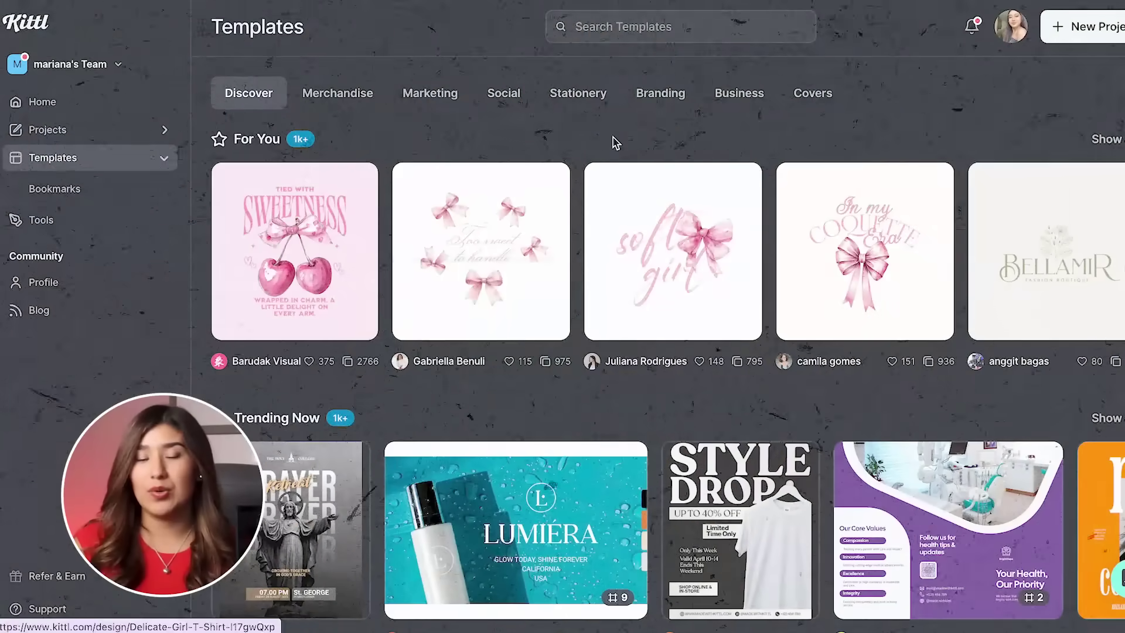
Filter the merchandise T-shirt templates by the yoga theme and cartoon style, and open the Inner Peace template.
{"action": "left_click", "coordinate": [338, 92]}
{"action": "left_click", "coordinate": [251, 218]}
{"action": "scroll", "coordinate": [302, 338], "scroll_direction": "down", "scroll_amount": 1}
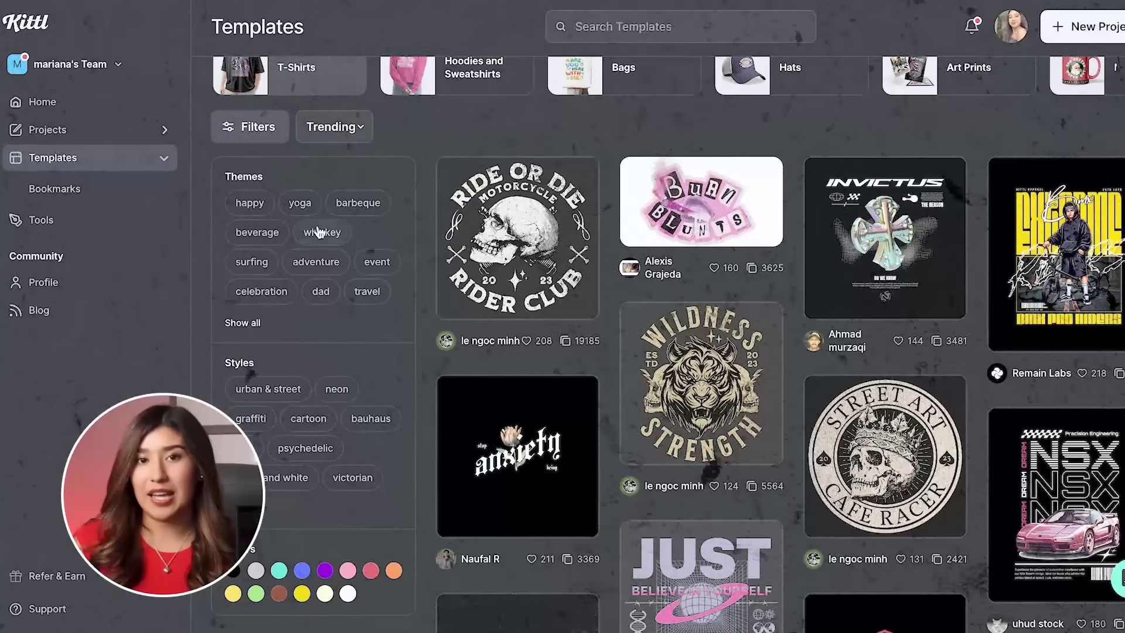
{"action": "left_click", "coordinate": [300, 197]}
{"action": "left_click", "coordinate": [308, 412]}
{"action": "scroll", "coordinate": [592, 379], "scroll_direction": "down", "scroll_amount": 3}
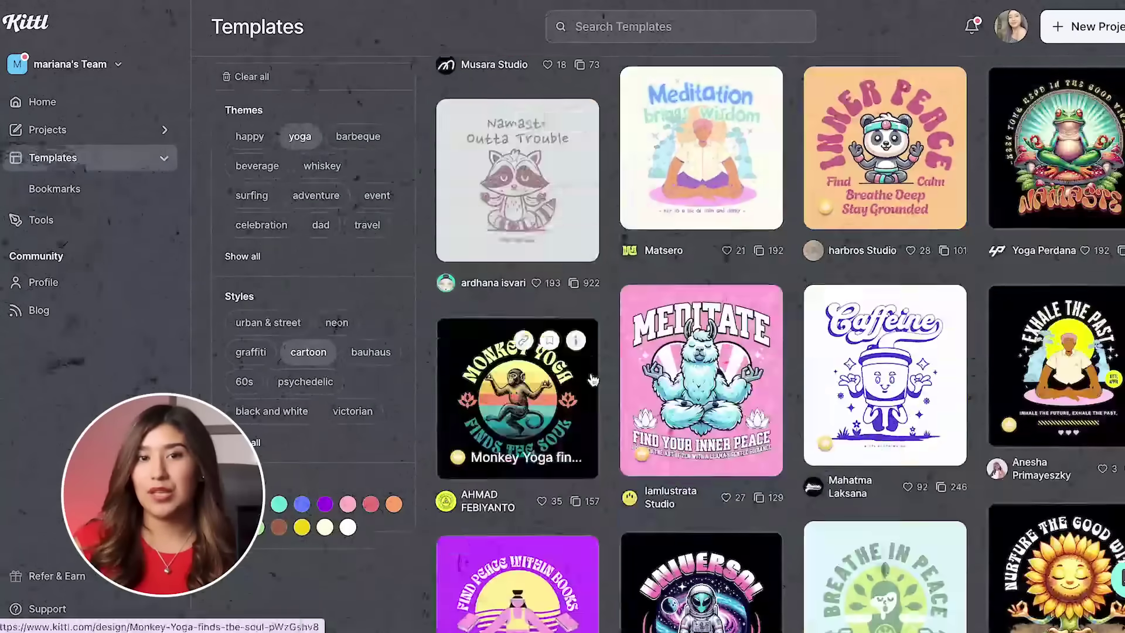
{"action": "scroll", "coordinate": [593, 380], "scroll_direction": "down", "scroll_amount": 5}
{"action": "left_click", "coordinate": [504, 439]}
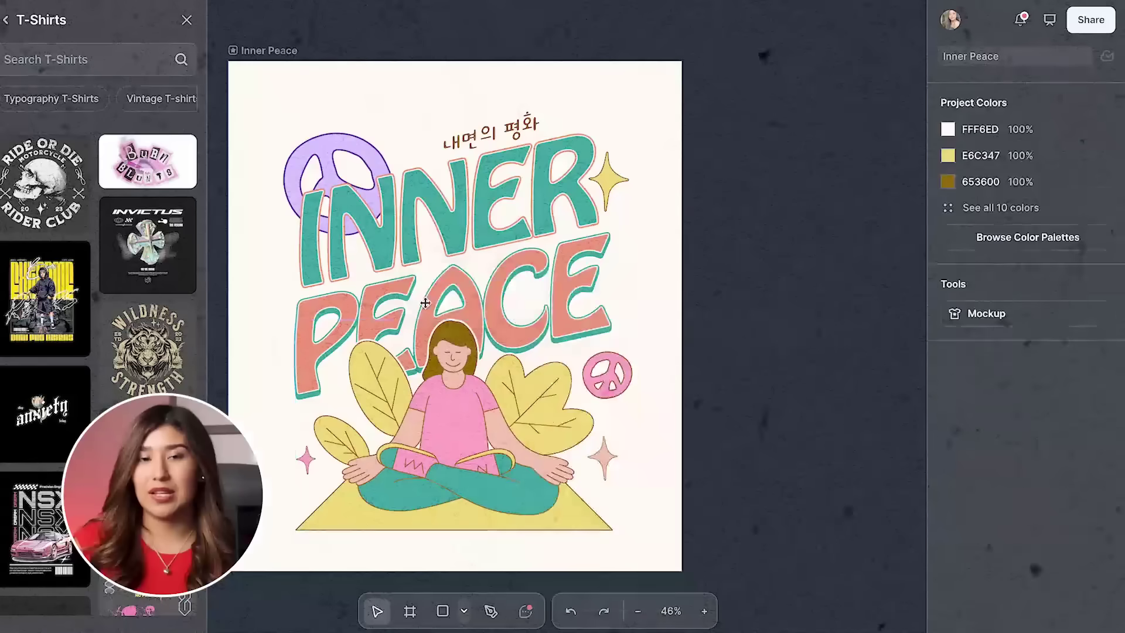
Recolor the small peace sign beside the meditating figure with fill C2A8FF and border 41026F.
{"action": "left_click", "coordinate": [607, 374]}
{"action": "scroll", "coordinate": [1025, 352], "scroll_direction": "down", "scroll_amount": 3}
{"action": "left_click", "coordinate": [947, 356]}
{"action": "left_click", "coordinate": [842, 615]}
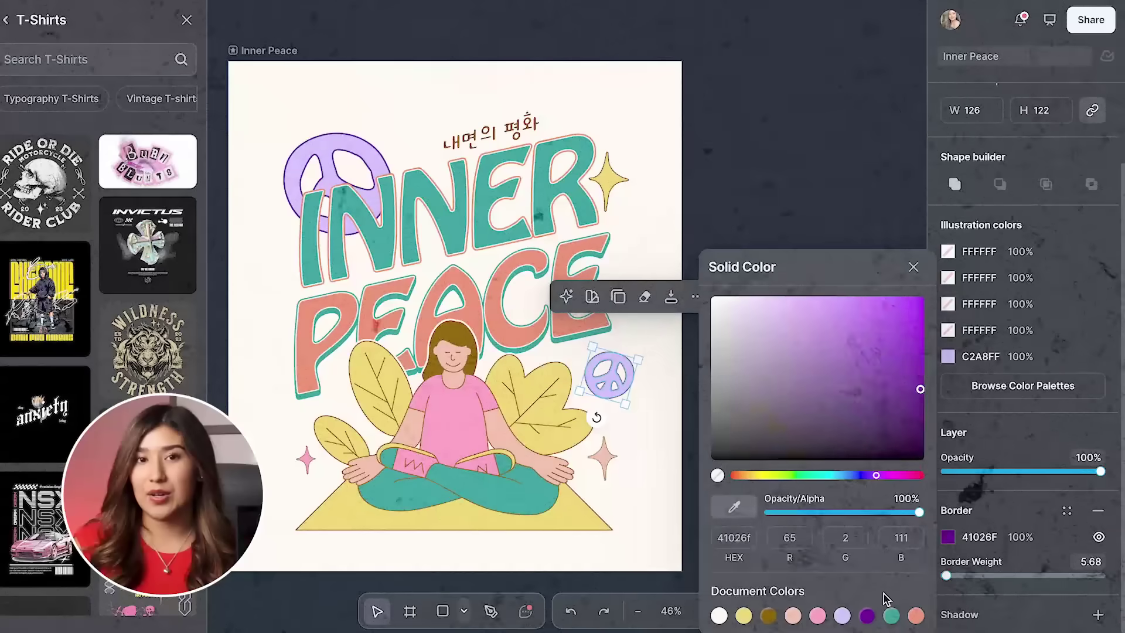
{"action": "left_click", "coordinate": [790, 194]}
Choose a T-shirt mockup for displaying the Inner Peace design.
{"action": "left_click", "coordinate": [1017, 527]}
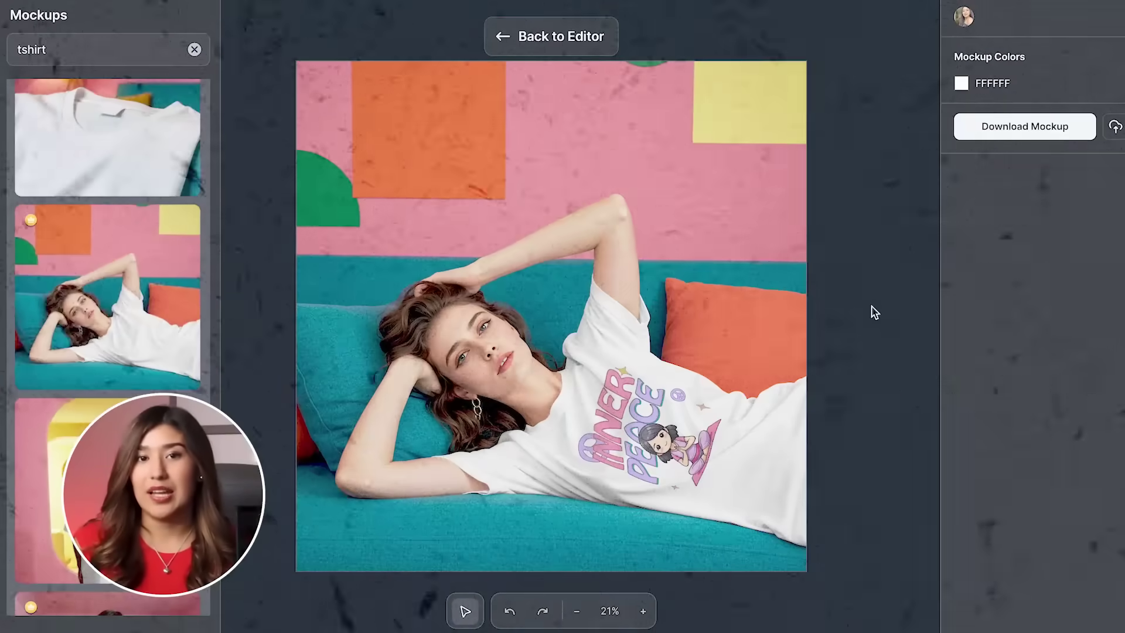
{"action": "scroll", "coordinate": [108, 355], "scroll_direction": "down", "scroll_amount": 5}
{"action": "left_click", "coordinate": [108, 356]}
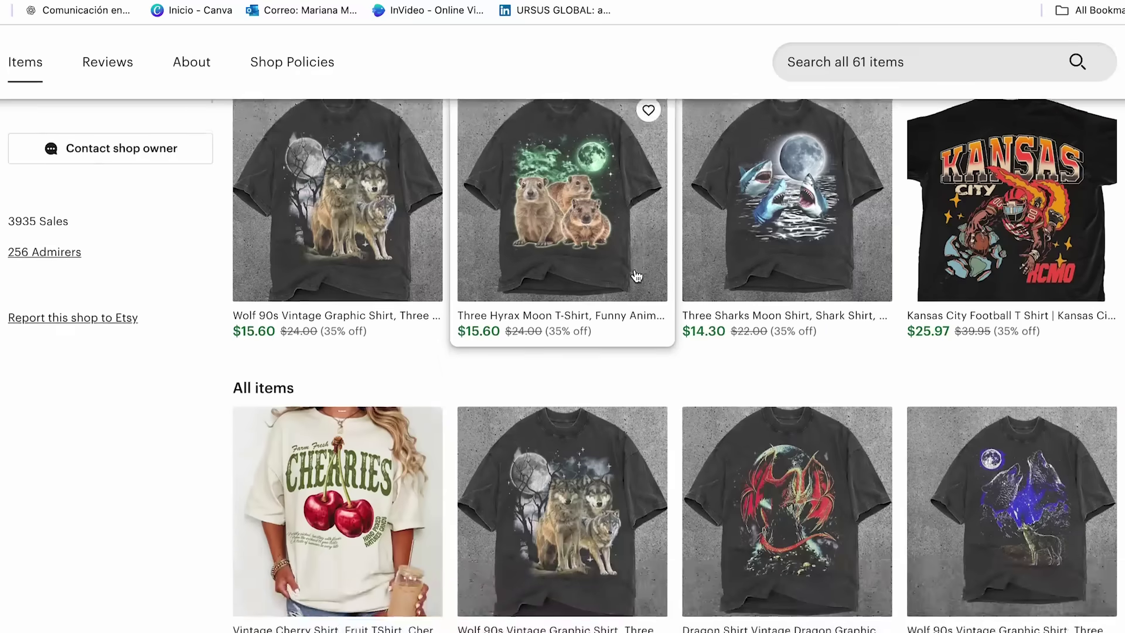
Browse the graphic T-shirt listings in the Etsy shop to examine their designs and prices.
{"action": "scroll", "coordinate": [637, 275], "scroll_direction": "up", "scroll_amount": 1}
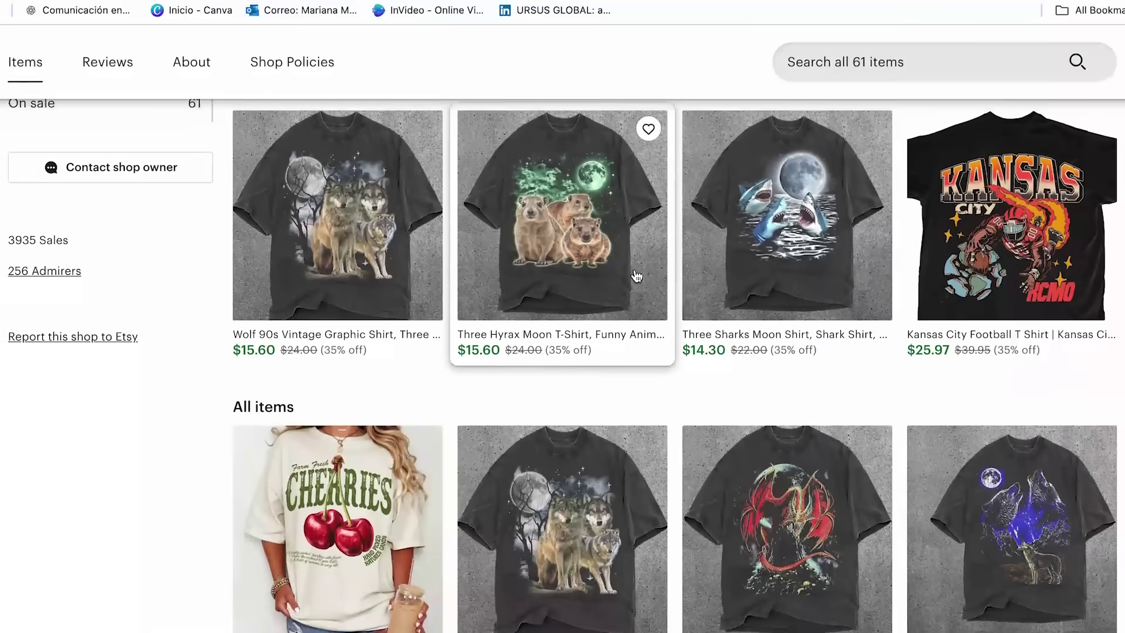
{"action": "scroll", "coordinate": [637, 275], "scroll_direction": "down", "scroll_amount": 10}
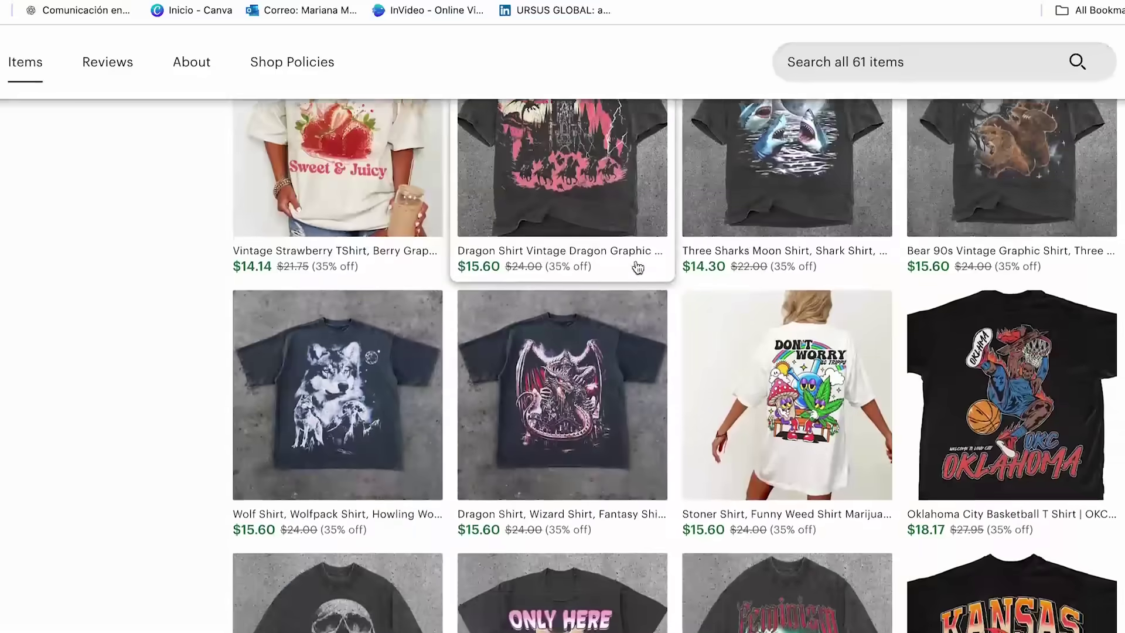
{"action": "scroll", "coordinate": [638, 268], "scroll_direction": "down", "scroll_amount": 7}
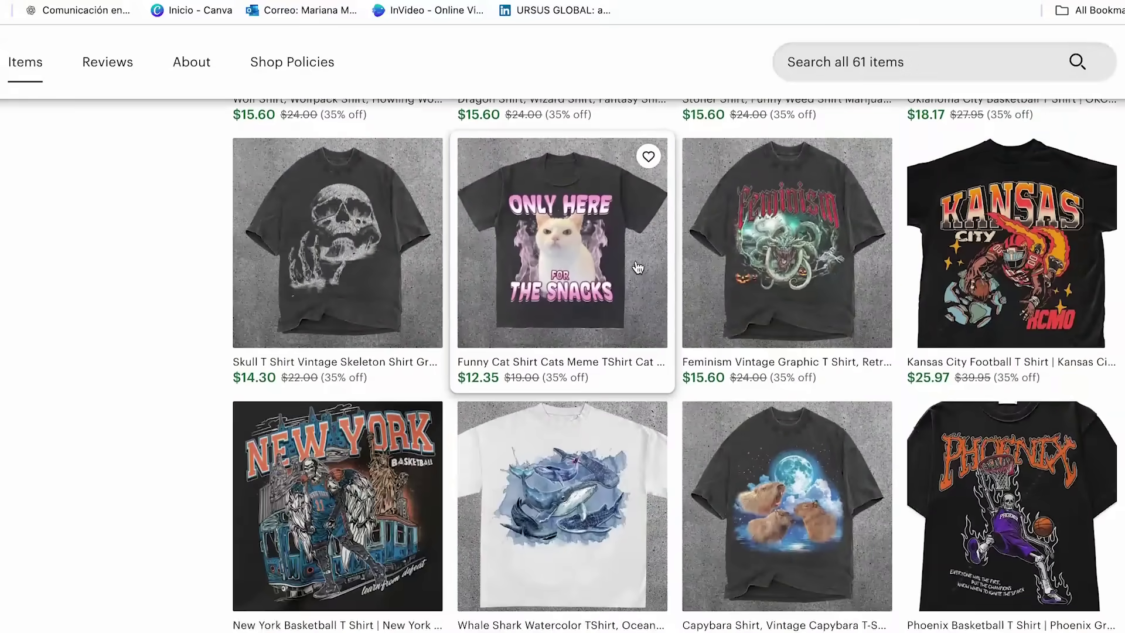
{"action": "scroll", "coordinate": [638, 267], "scroll_direction": "up", "scroll_amount": 9}
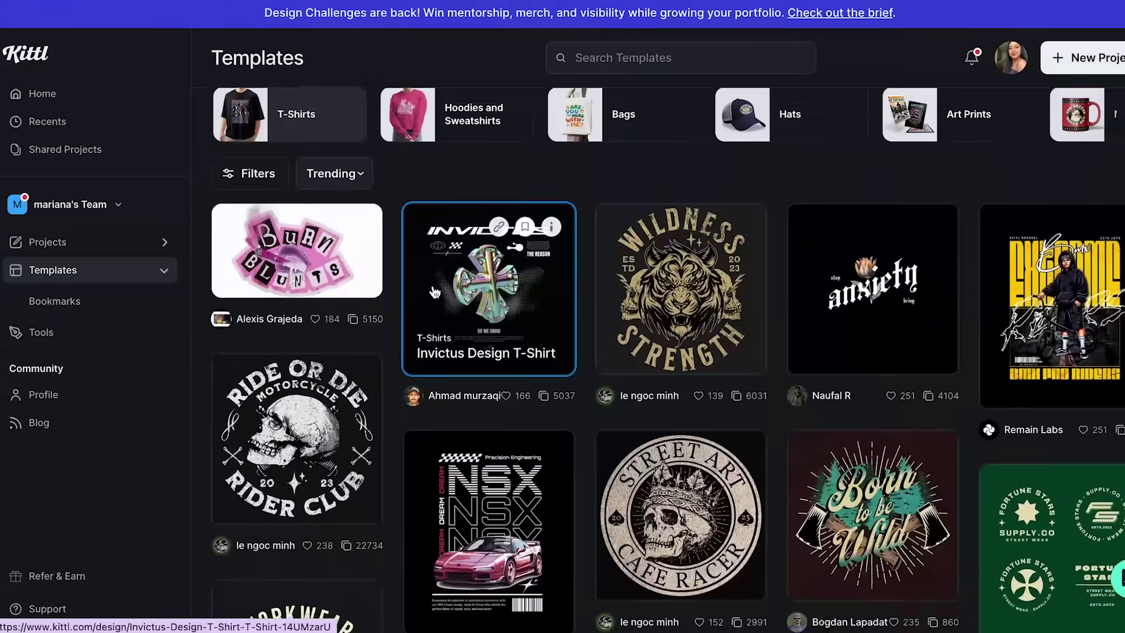
Switch to Kittl and look through the T-shirt templates for design ideas.
{"action": "scroll", "coordinate": [434, 267], "scroll_direction": "down", "scroll_amount": 8}
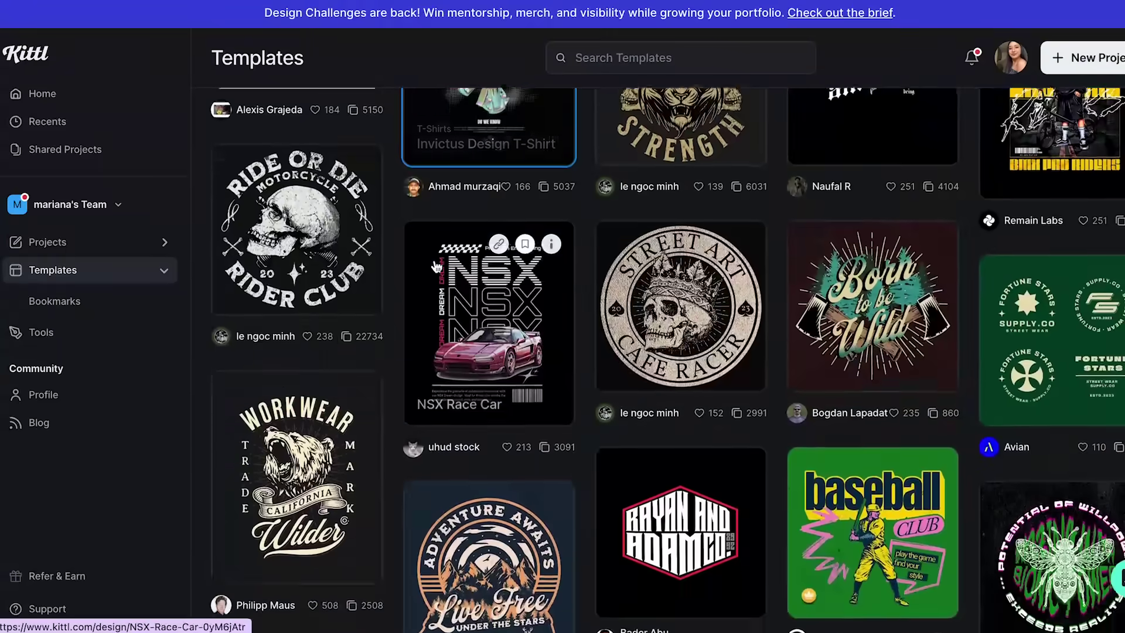
{"action": "scroll", "coordinate": [434, 267], "scroll_direction": "down", "scroll_amount": 4}
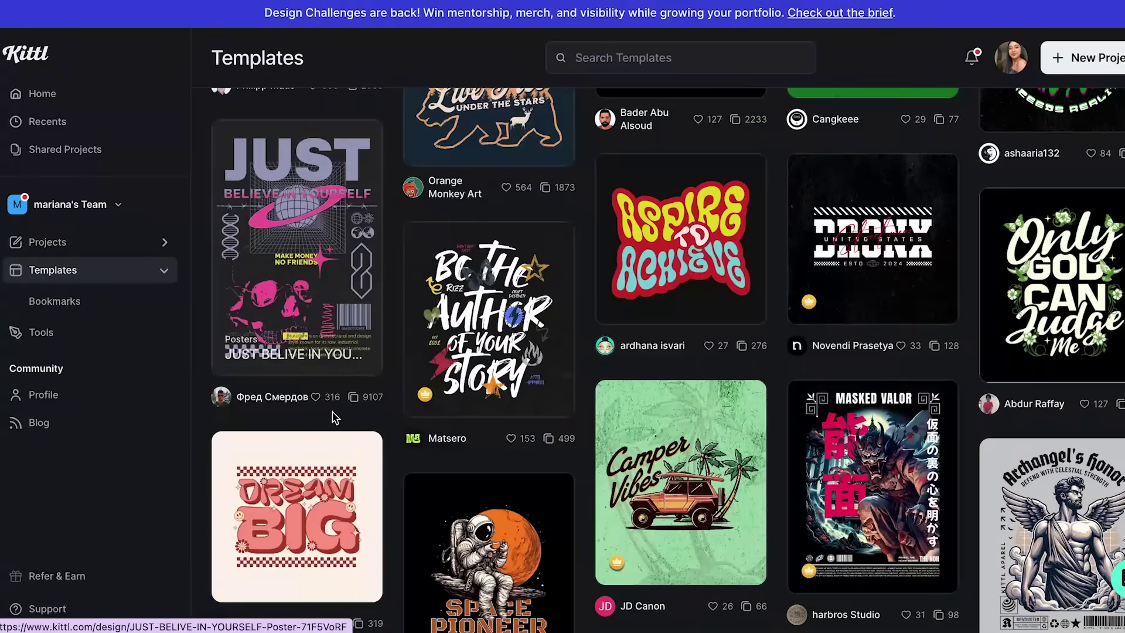
{"action": "scroll", "coordinate": [343, 515], "scroll_direction": "down", "scroll_amount": 6}
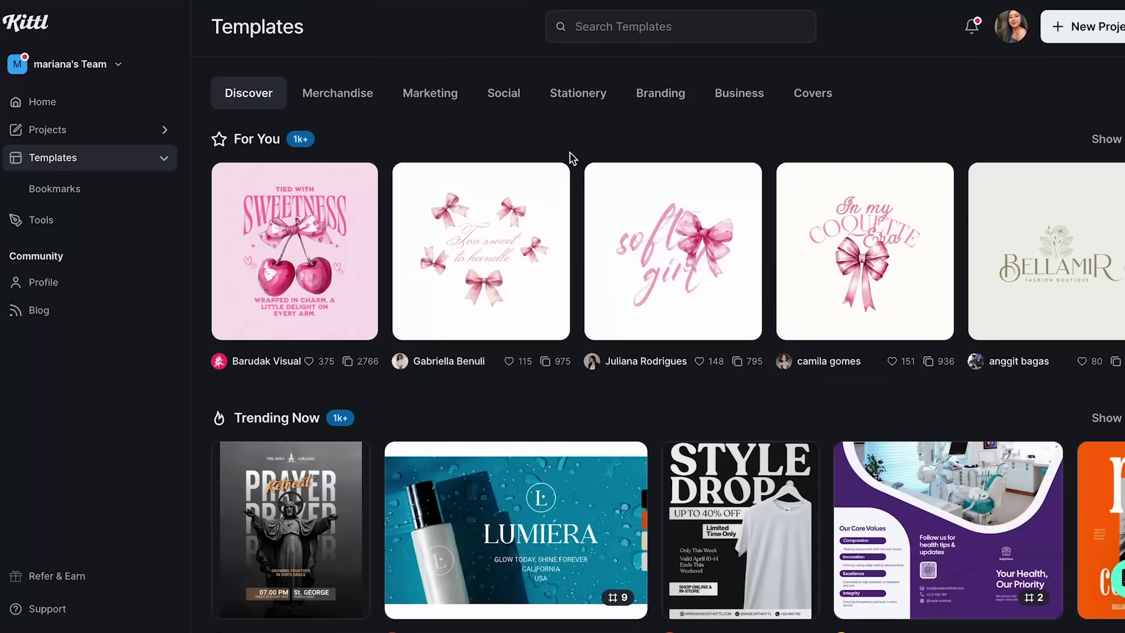
Show only the T-Shirts category of the Merchandise templates.
{"action": "mouse_move", "coordinate": [497, 187]}
{"action": "left_click", "coordinate": [608, 27]}
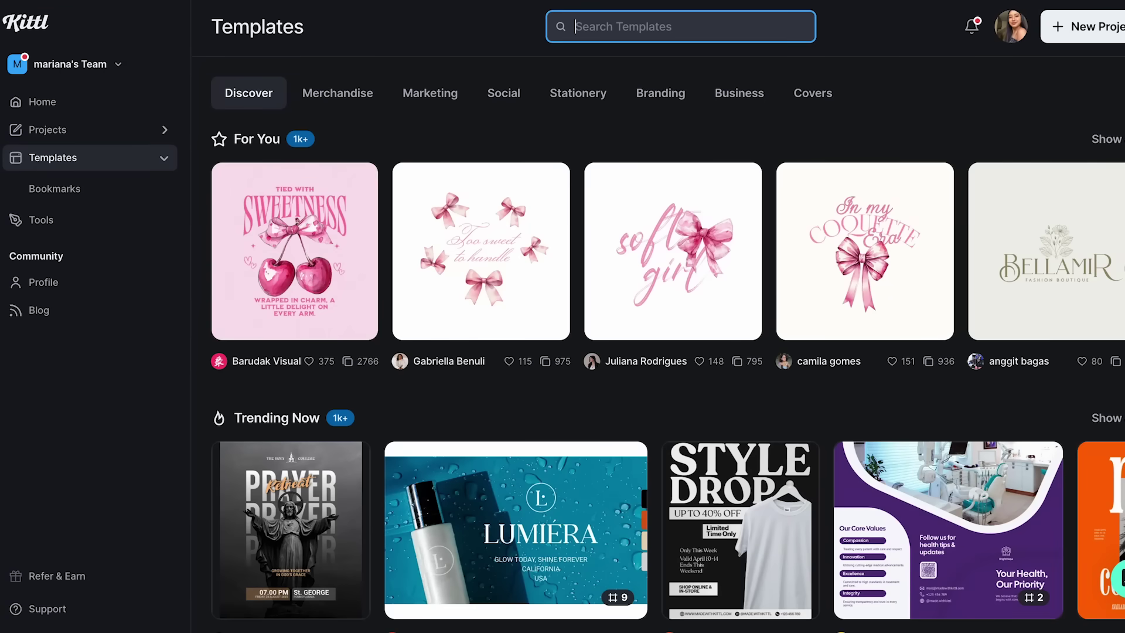
{"action": "left_click", "coordinate": [331, 96]}
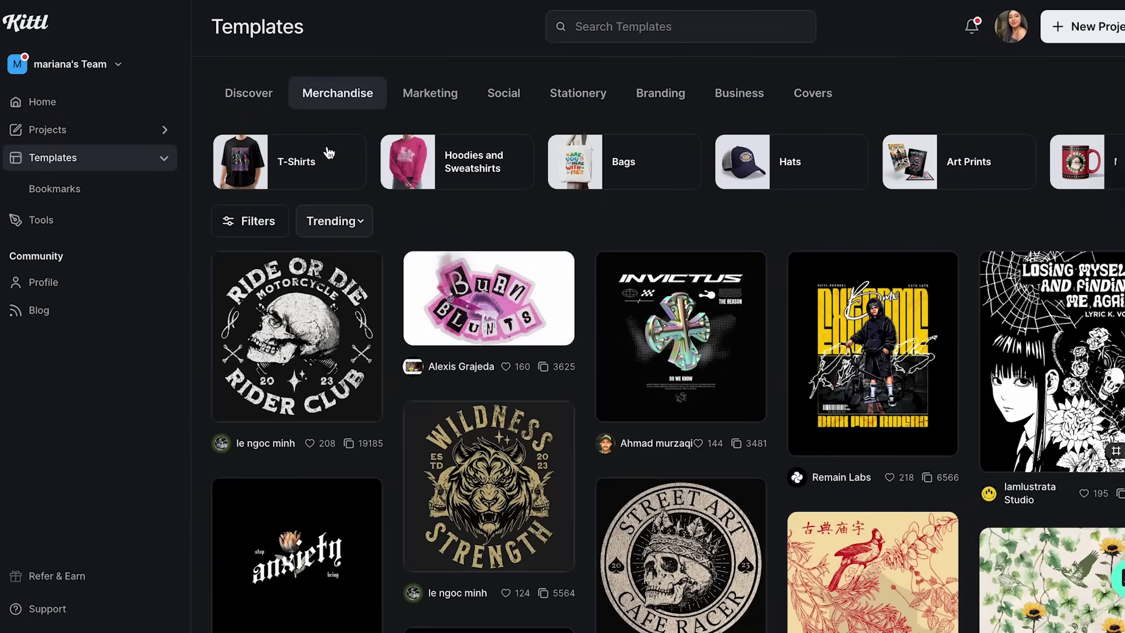
{"action": "left_click", "coordinate": [284, 176]}
{"action": "scroll", "coordinate": [584, 277], "scroll_direction": "down", "scroll_amount": 1}
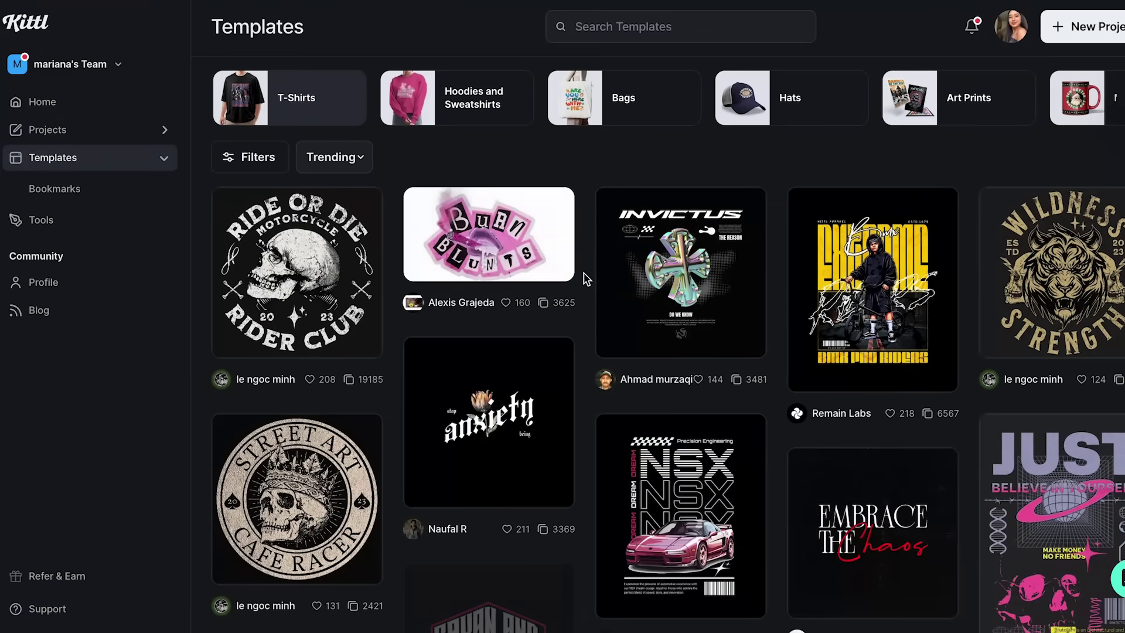
Filter the T-shirt templates by the yoga theme and the cartoon style.
{"action": "scroll", "coordinate": [584, 277], "scroll_direction": "up", "scroll_amount": 1}
{"action": "left_click", "coordinate": [252, 226]}
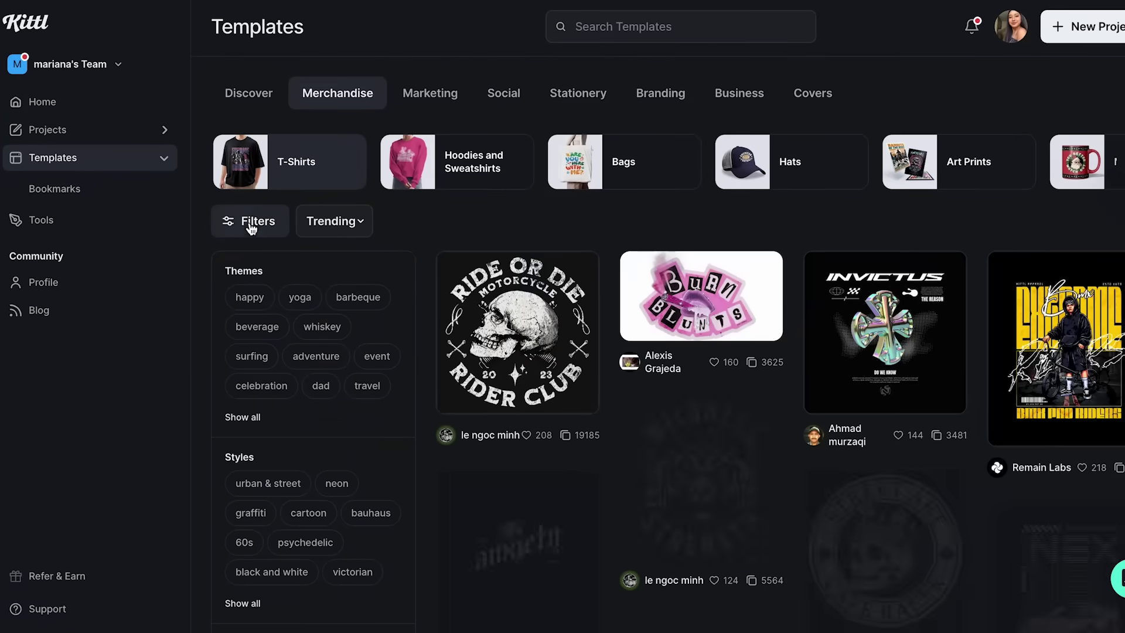
{"action": "scroll", "coordinate": [366, 286], "scroll_direction": "down", "scroll_amount": 1}
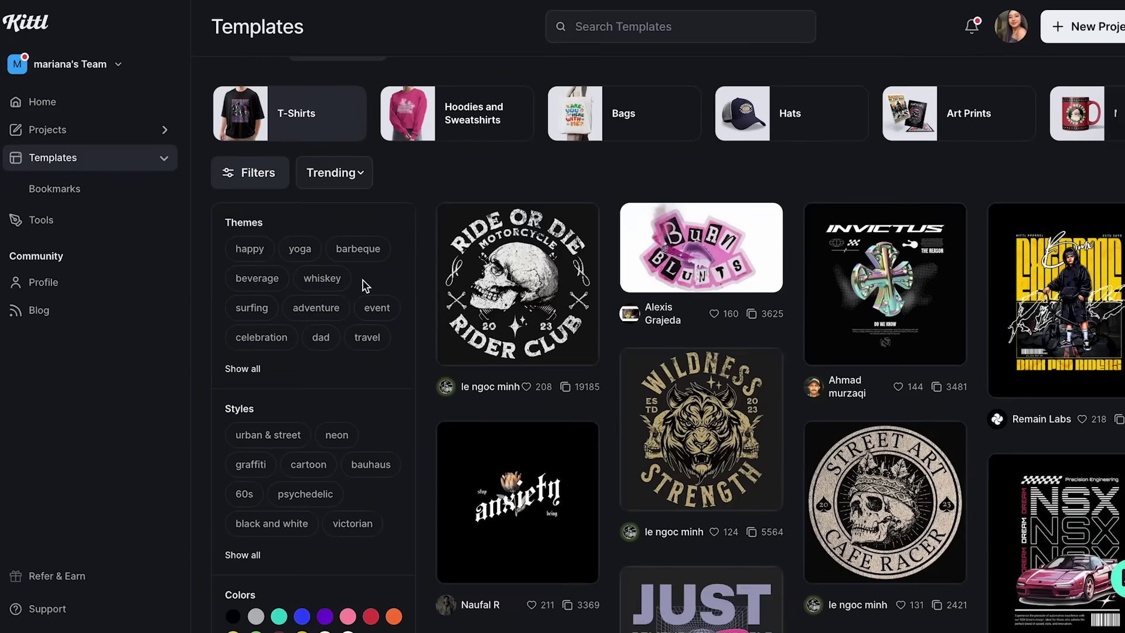
{"action": "scroll", "coordinate": [307, 319], "scroll_direction": "down", "scroll_amount": 2}
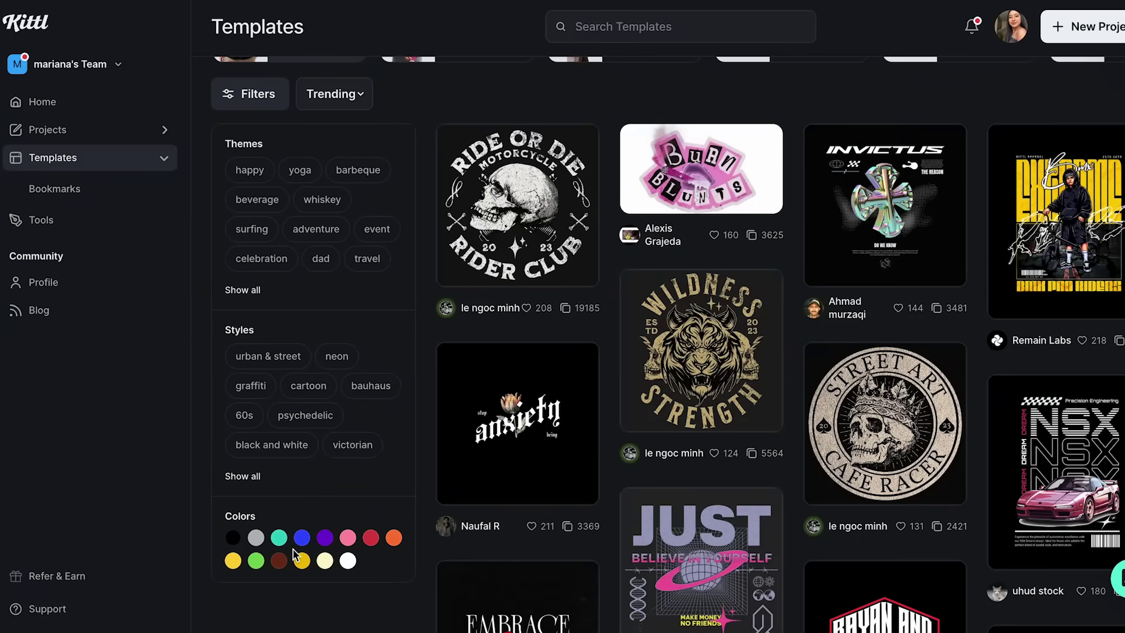
{"action": "scroll", "coordinate": [334, 385], "scroll_direction": "up", "scroll_amount": 2}
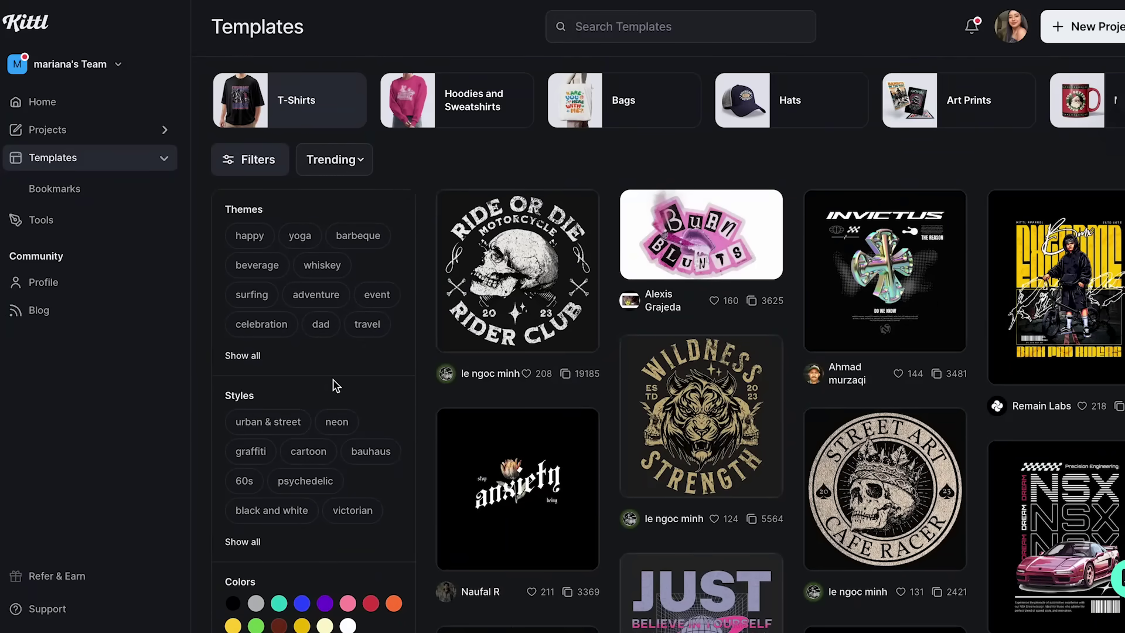
{"action": "scroll", "coordinate": [334, 385], "scroll_direction": "down", "scroll_amount": 1}
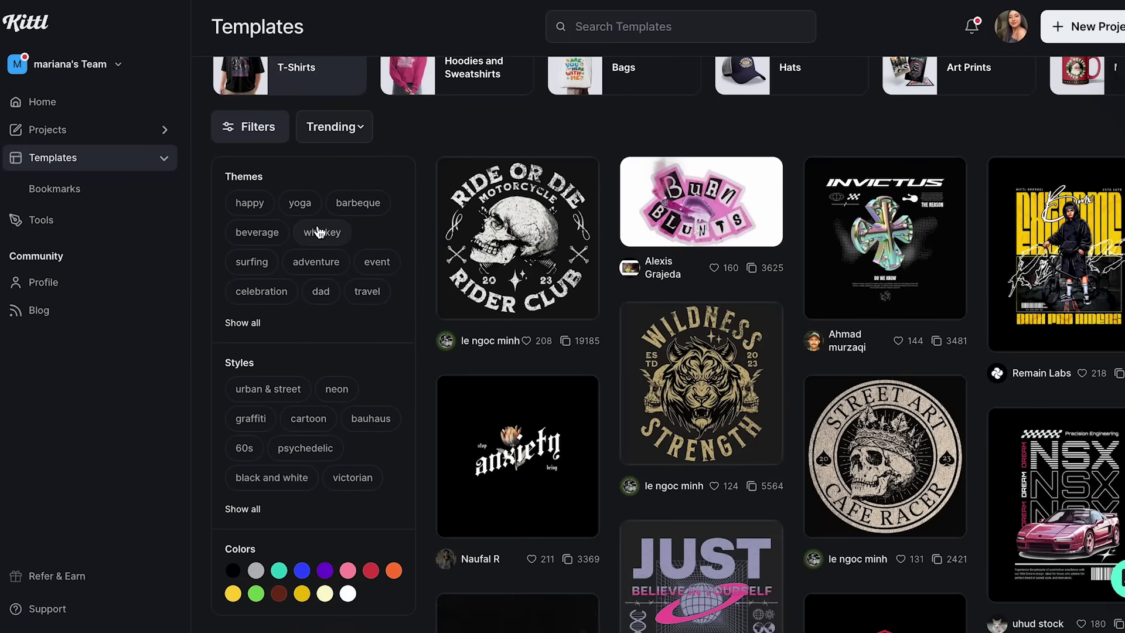
{"action": "left_click", "coordinate": [301, 210]}
{"action": "scroll", "coordinate": [351, 369], "scroll_direction": "down", "scroll_amount": 4}
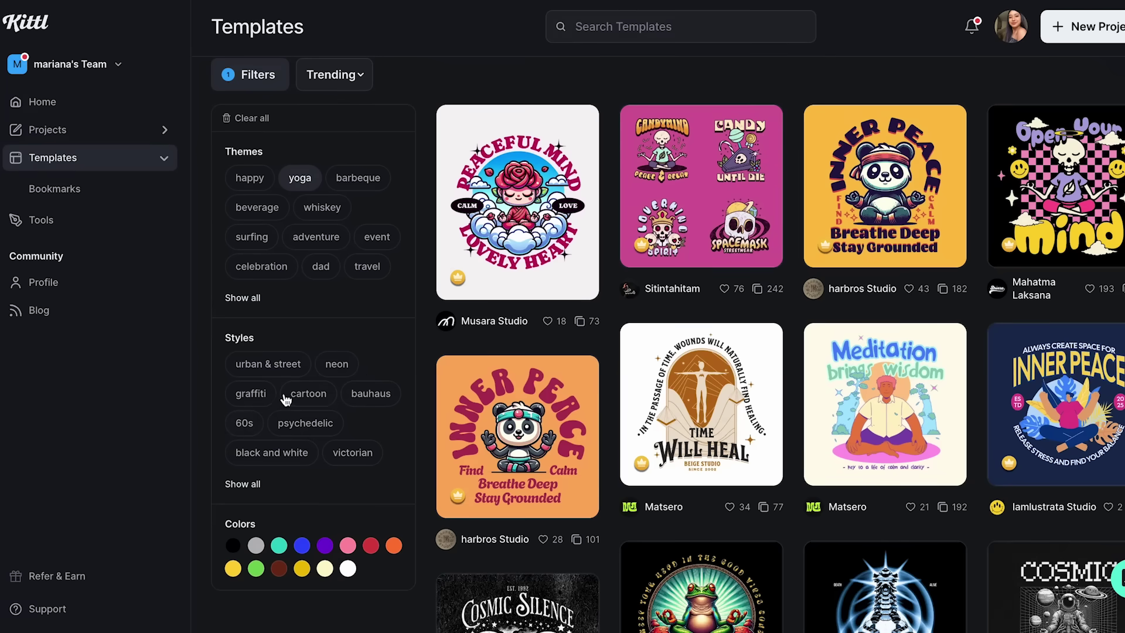
{"action": "left_click", "coordinate": [319, 397]}
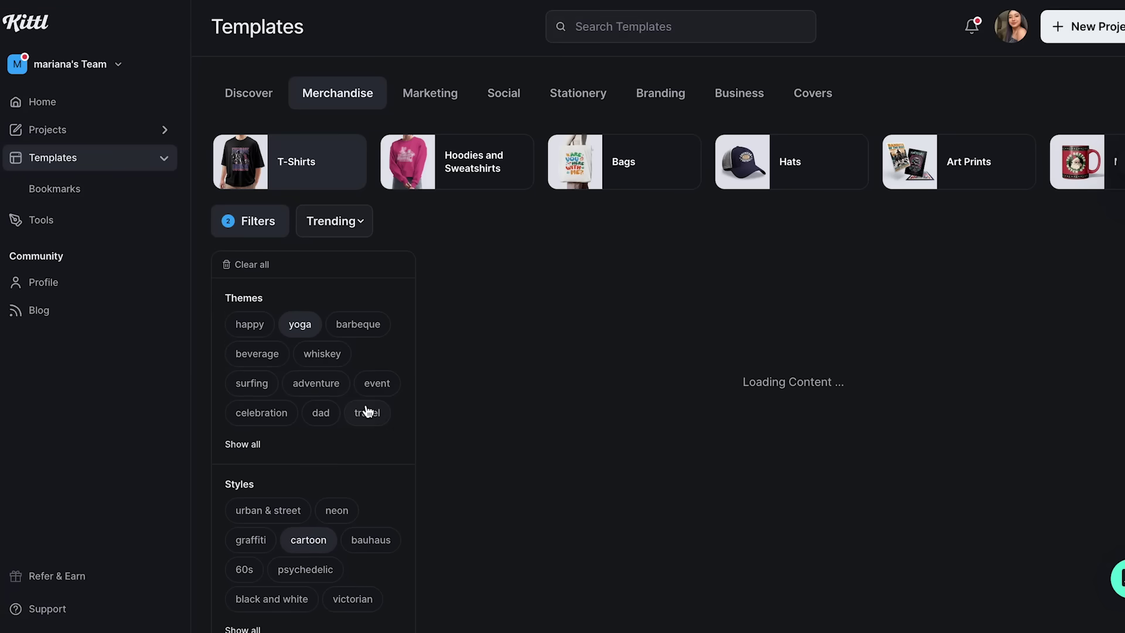
Find the Inner Peace template by Matsero among the filtered designs and open it for editing.
{"action": "scroll", "coordinate": [366, 412], "scroll_direction": "down", "scroll_amount": 4}
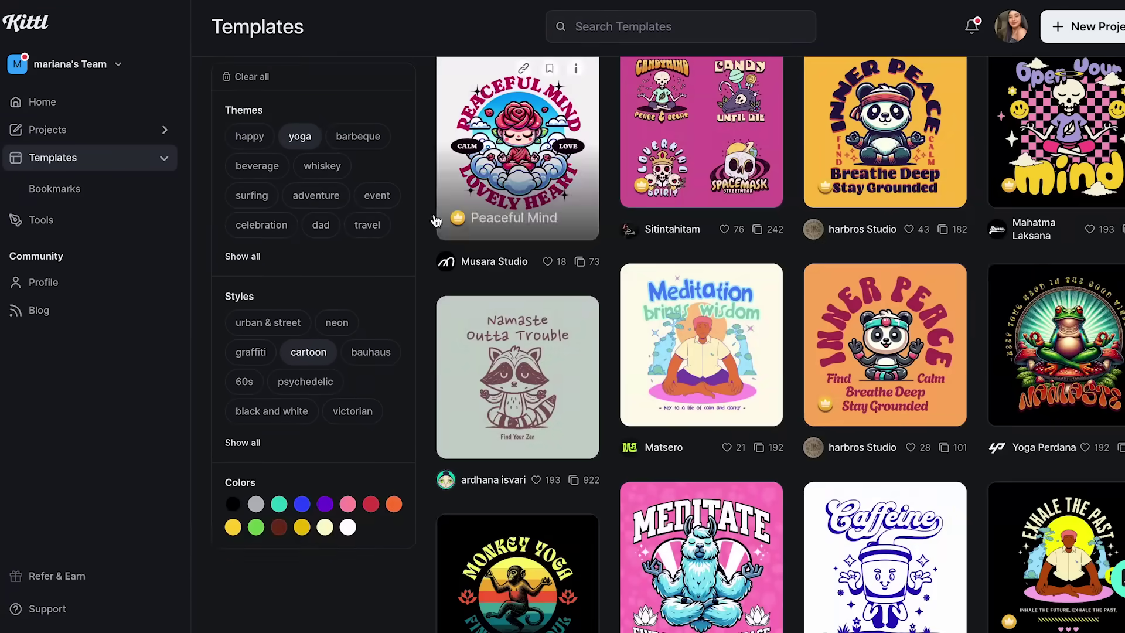
{"action": "scroll", "coordinate": [592, 379], "scroll_direction": "down", "scroll_amount": 7}
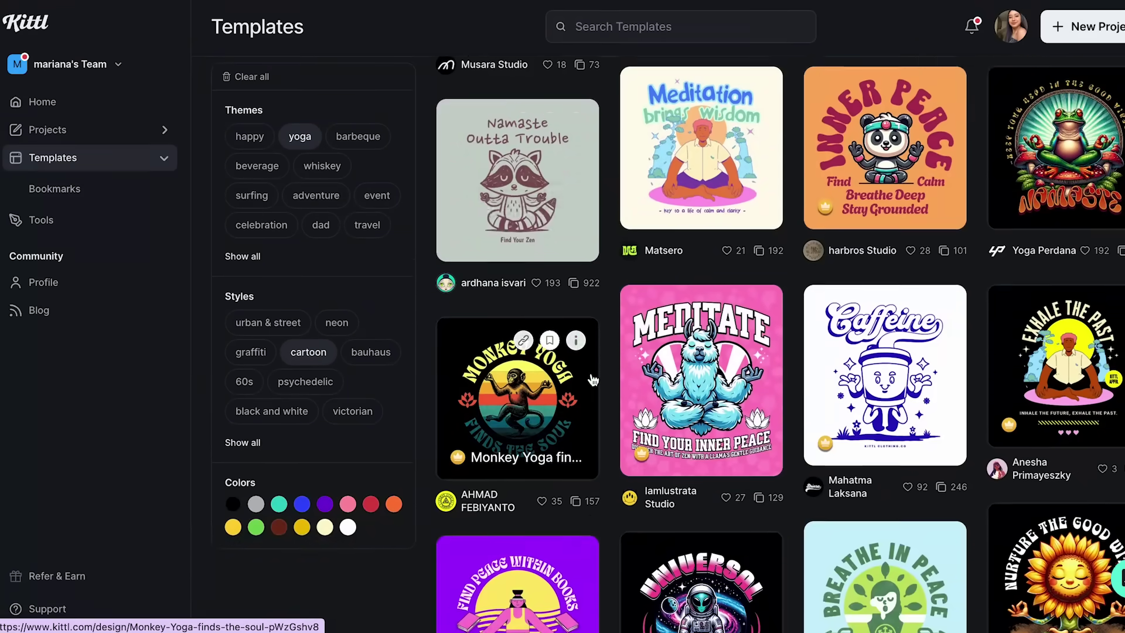
{"action": "scroll", "coordinate": [756, 376], "scroll_direction": "down", "scroll_amount": 1}
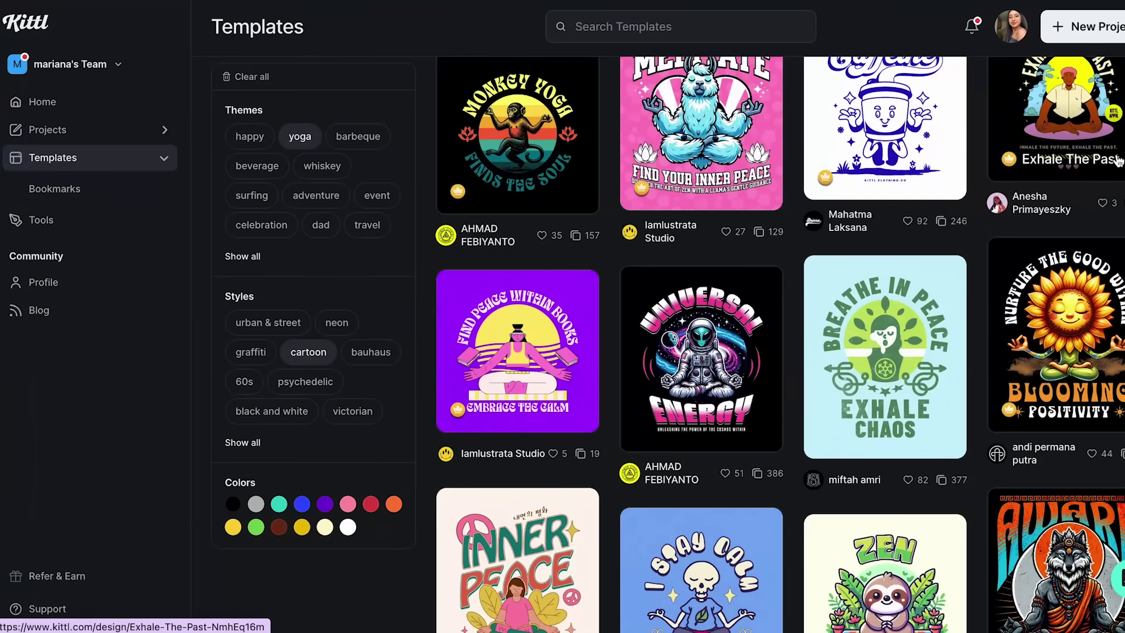
{"action": "scroll", "coordinate": [783, 289], "scroll_direction": "down", "scroll_amount": 3}
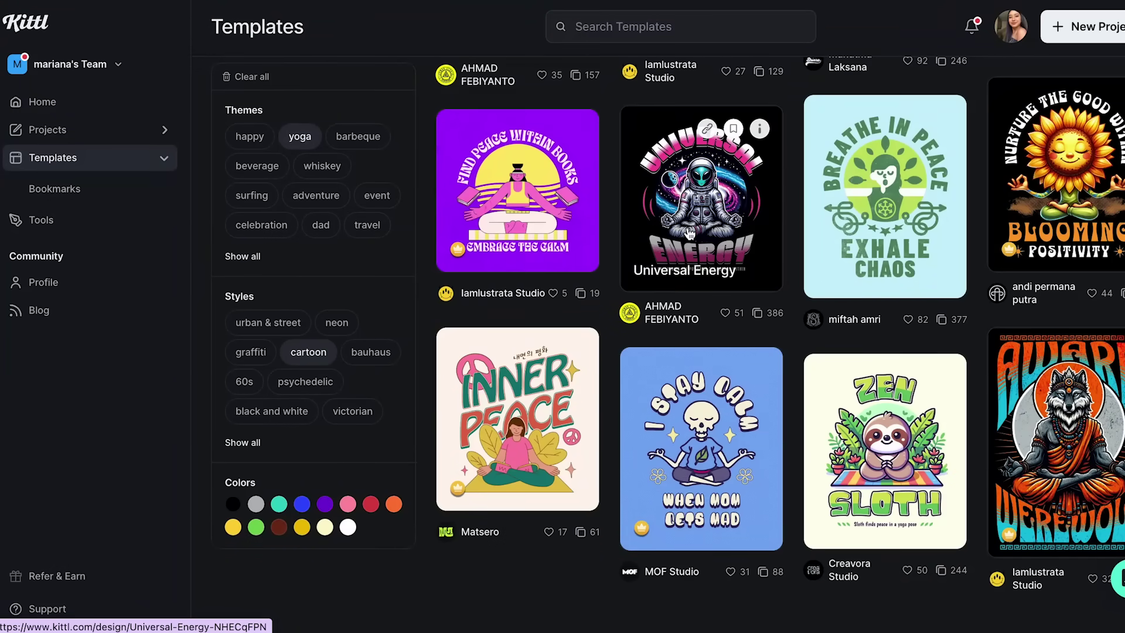
{"action": "scroll", "coordinate": [689, 234], "scroll_direction": "up", "scroll_amount": 1}
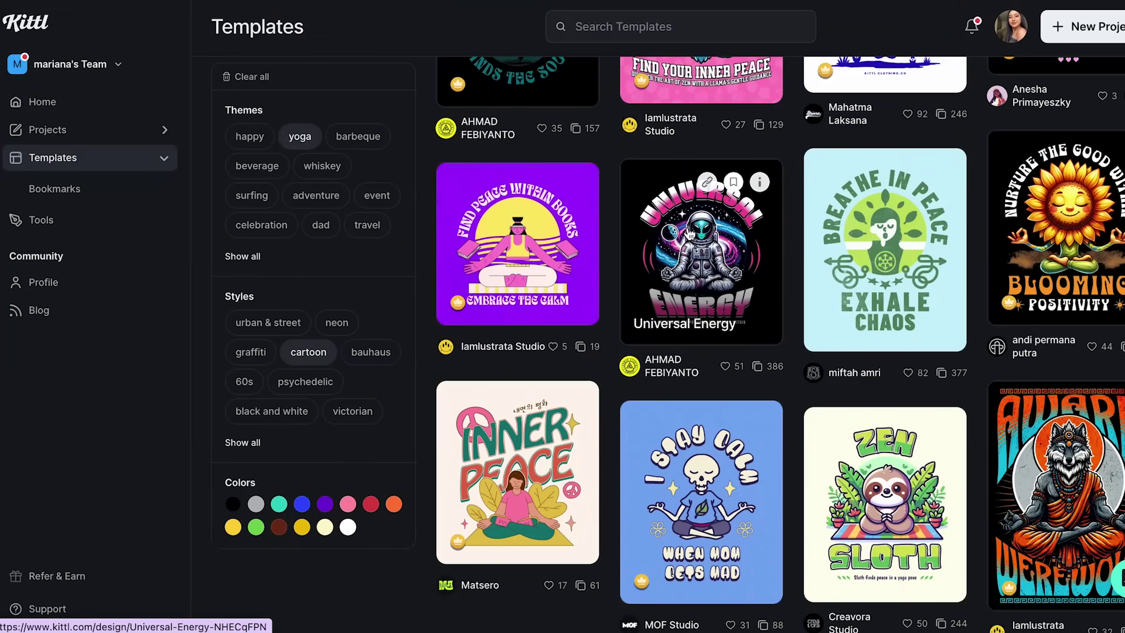
{"action": "scroll", "coordinate": [690, 233], "scroll_direction": "up", "scroll_amount": 1}
{"action": "scroll", "coordinate": [615, 322], "scroll_direction": "down", "scroll_amount": 2}
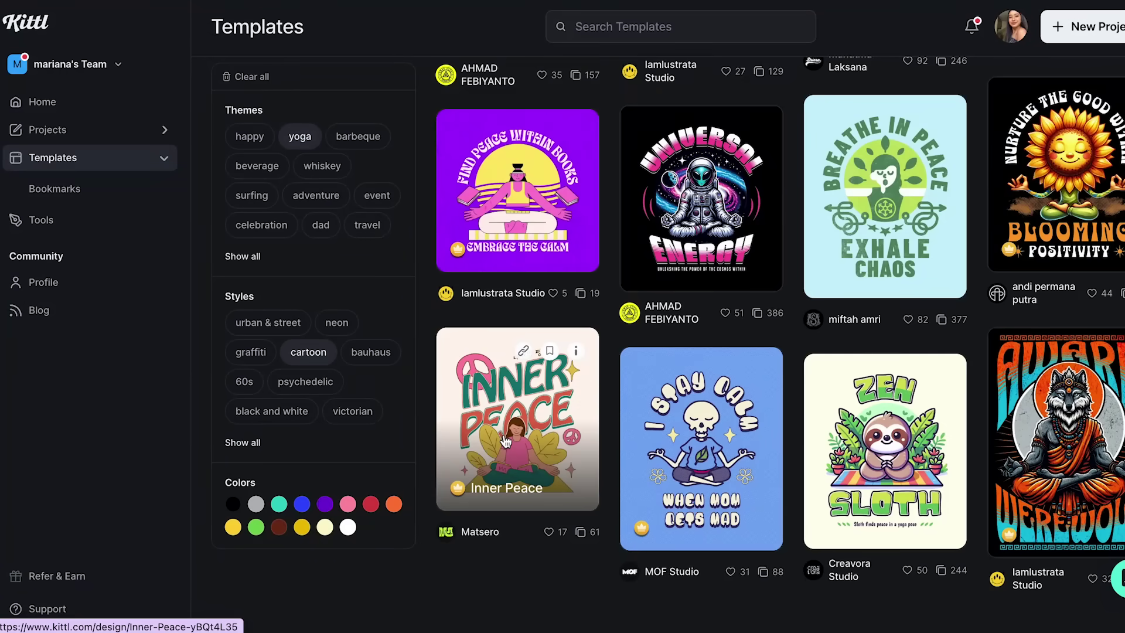
{"action": "left_click", "coordinate": [505, 440]}
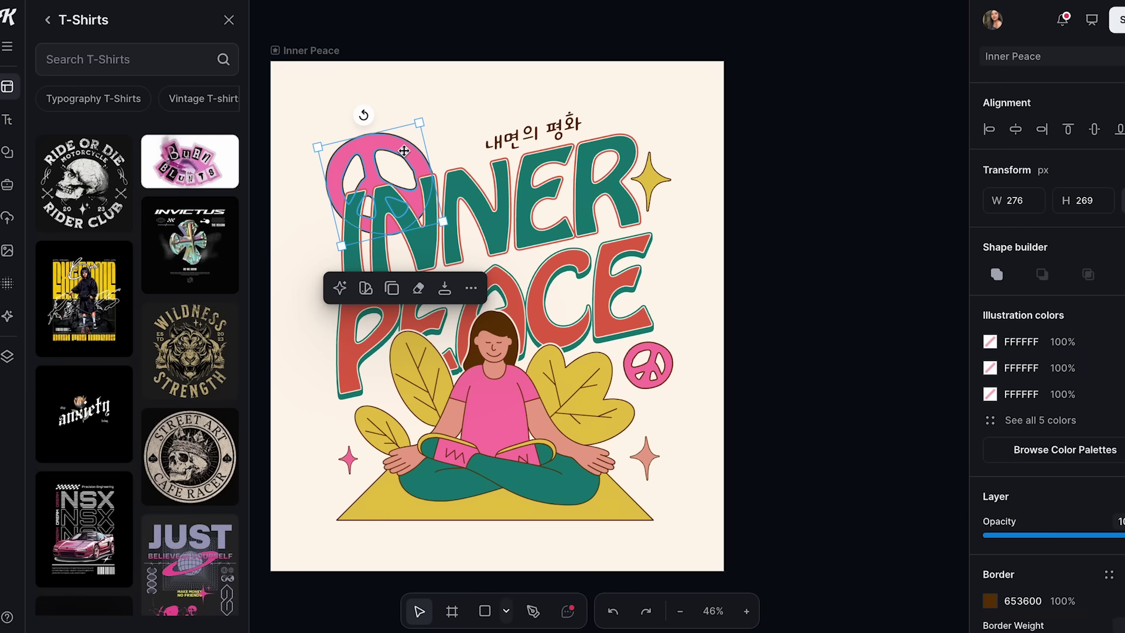
Change the border color of the large peace sign behind the INNER lettering to dark purple 41026F.
{"action": "left_click", "coordinate": [662, 354]}
{"action": "left_click", "coordinate": [755, 234]}
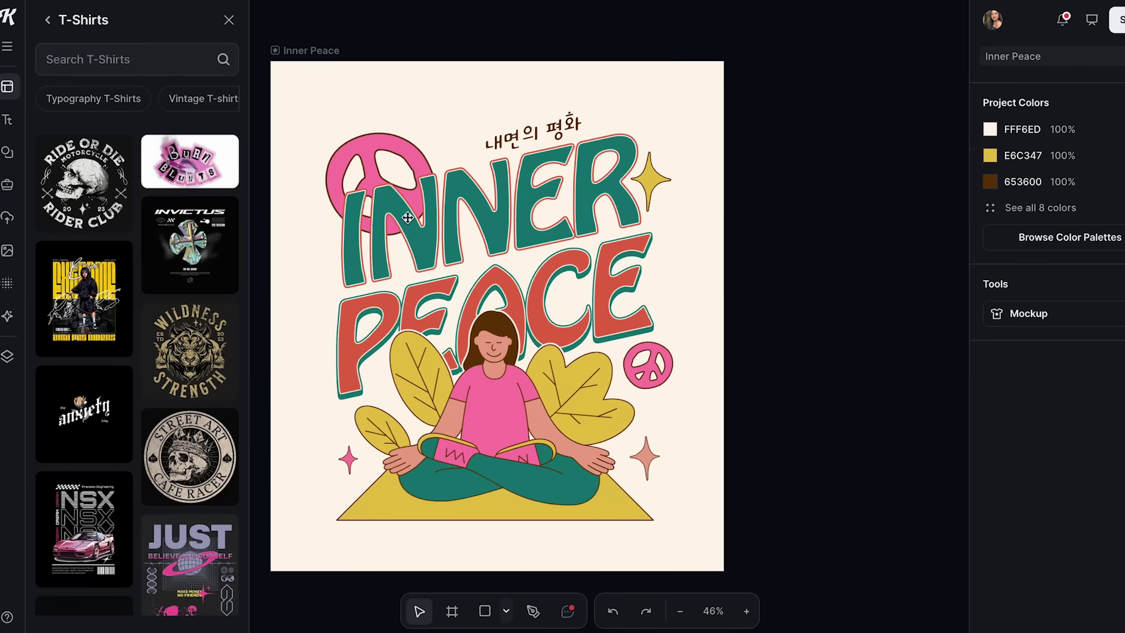
{"action": "left_click", "coordinate": [379, 161]}
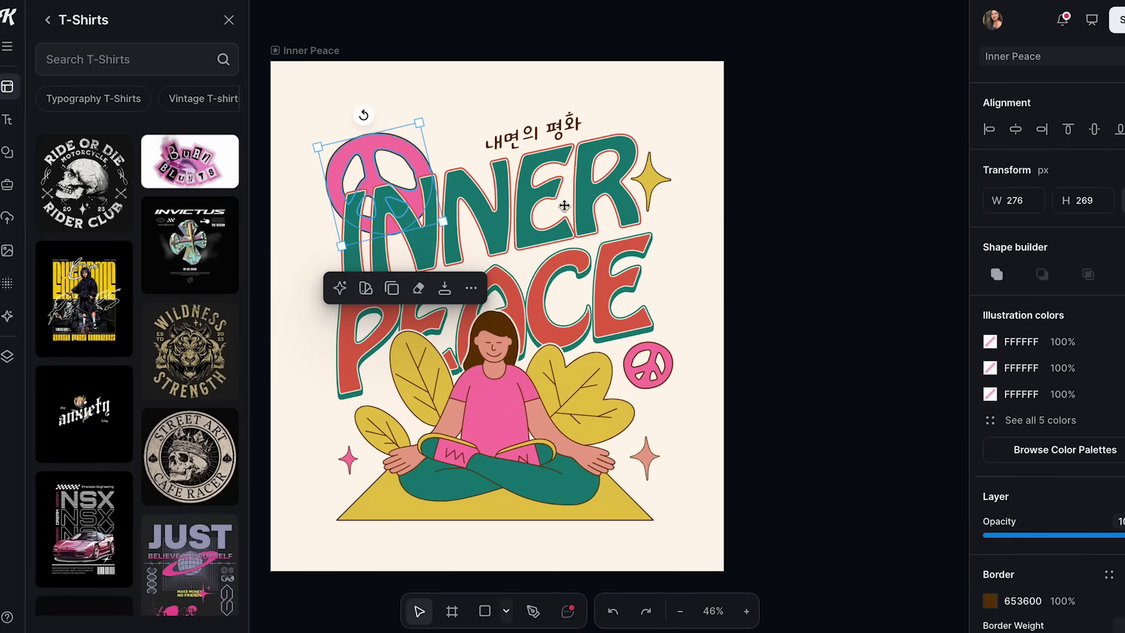
{"action": "scroll", "coordinate": [1006, 348], "scroll_direction": "down", "scroll_amount": 1}
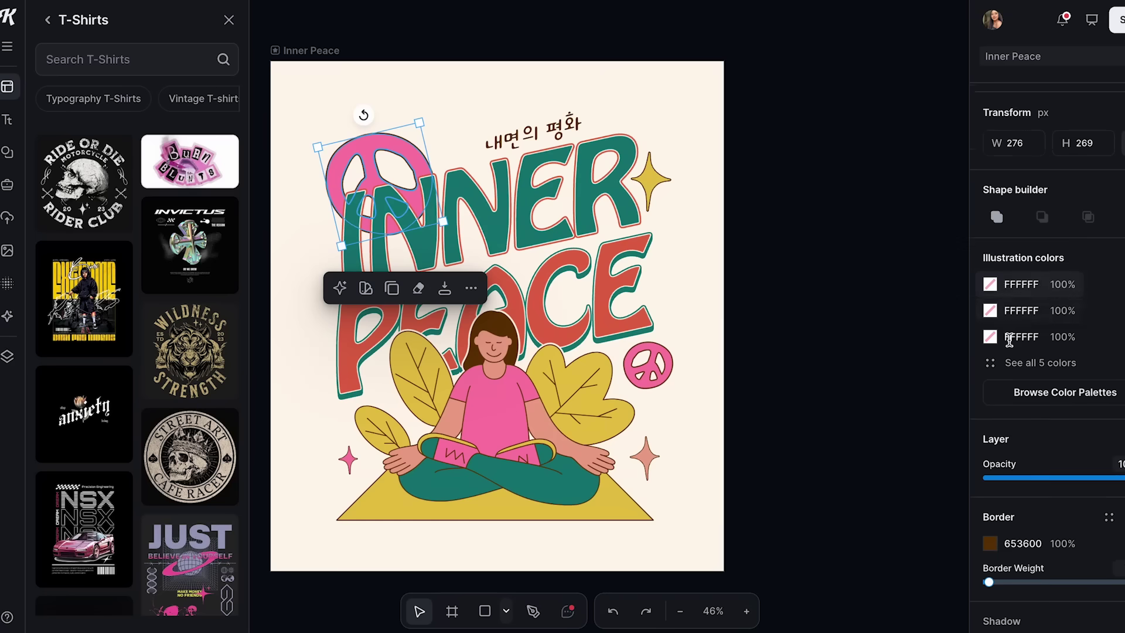
{"action": "left_click", "coordinate": [990, 539]}
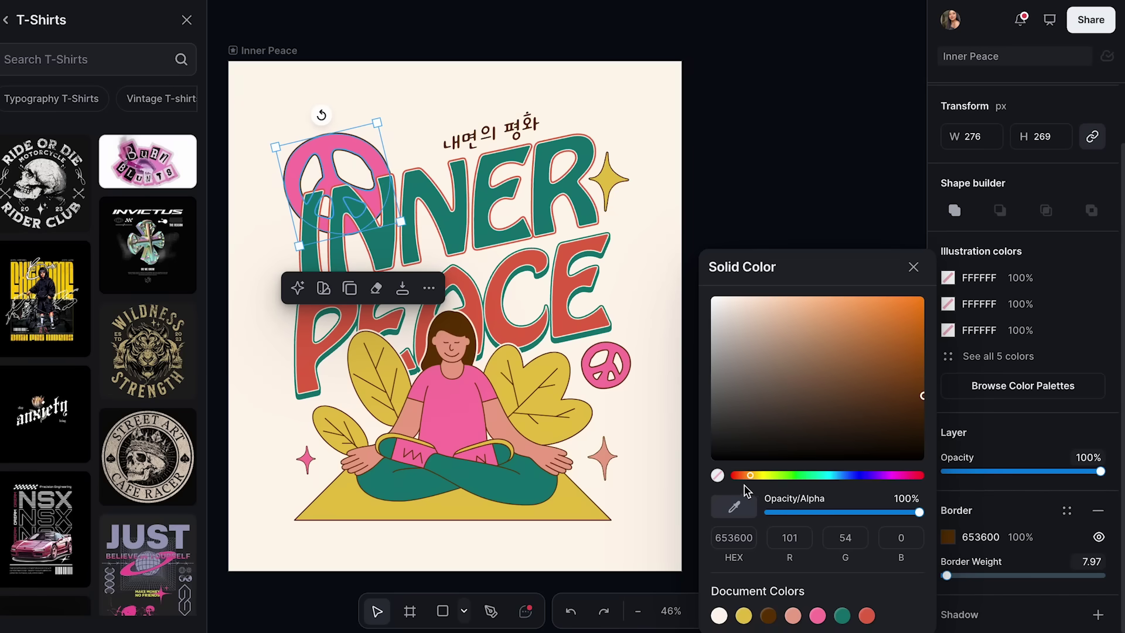
{"action": "left_click_drag", "start_coordinate": [802, 475], "coordinate": [876, 475]}
{"action": "left_click_drag", "start_coordinate": [841, 339], "coordinate": [947, 458]}
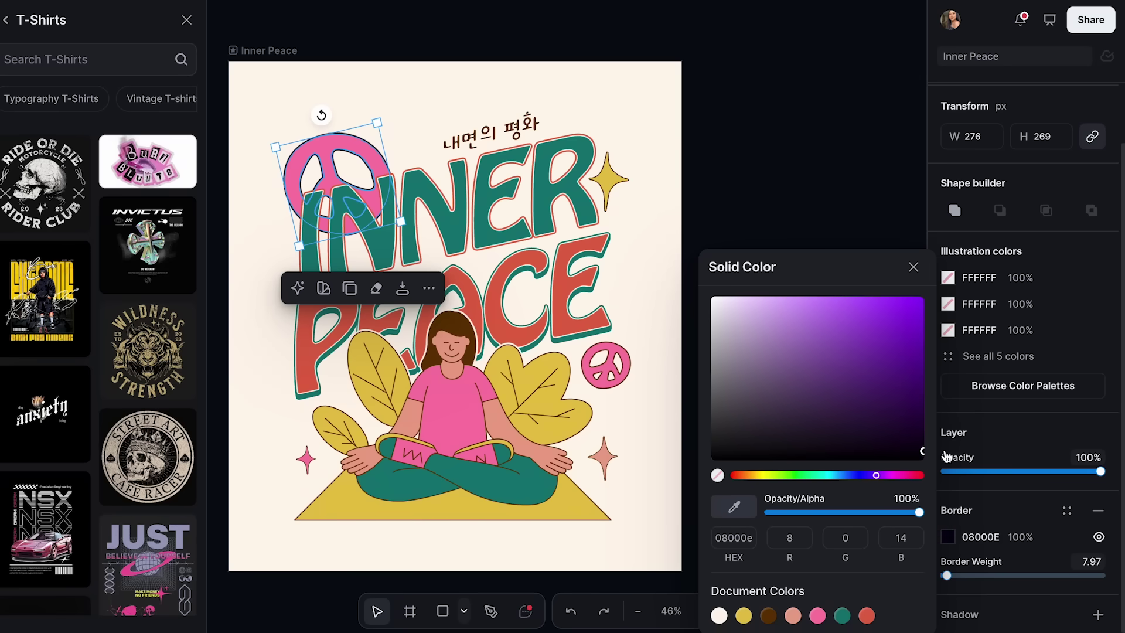
{"action": "left_click", "coordinate": [875, 185]}
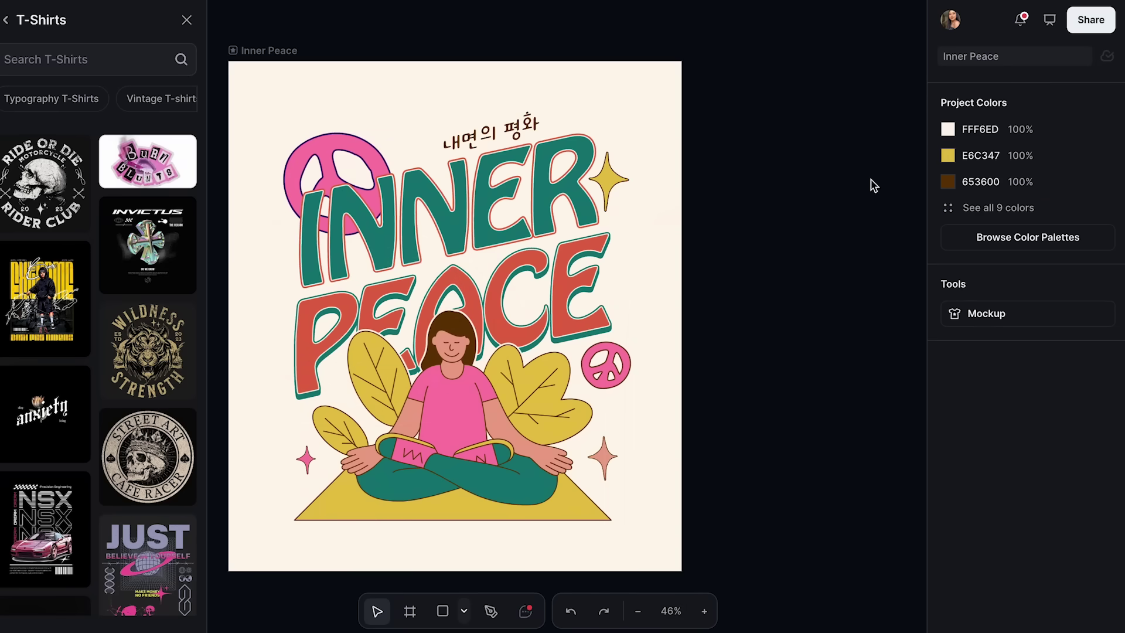
Recolor the pink fill of the large peace sign to light purple C2A8FF.
{"action": "left_click", "coordinate": [336, 190]}
{"action": "left_click", "coordinate": [335, 190]}
{"action": "scroll", "coordinate": [1027, 566], "scroll_direction": "down", "scroll_amount": 2}
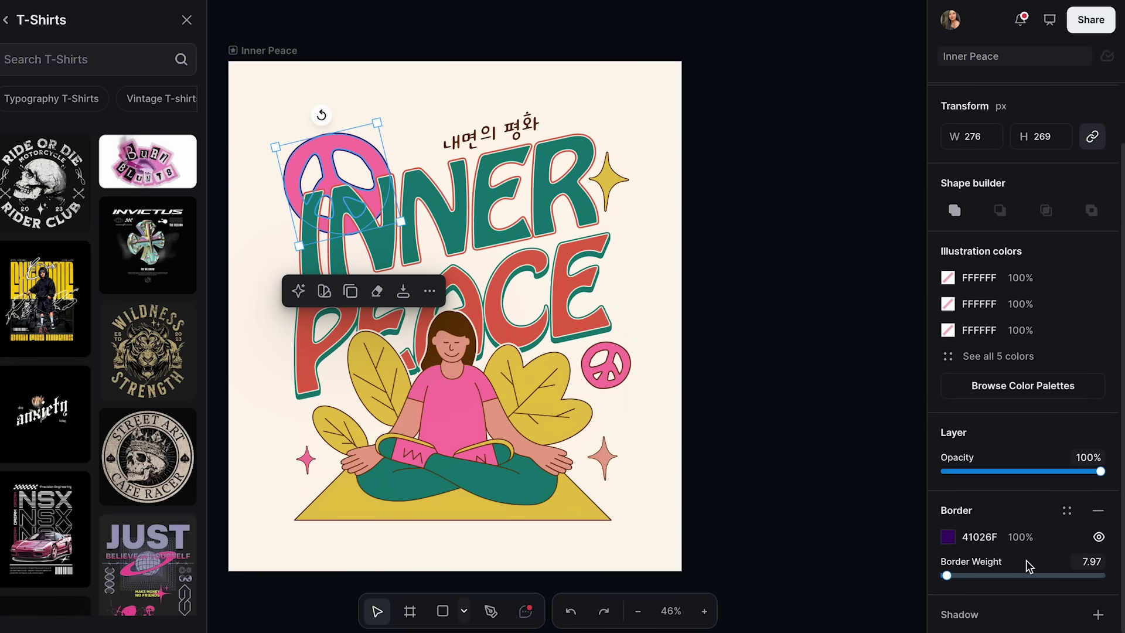
{"action": "left_click", "coordinate": [952, 356]}
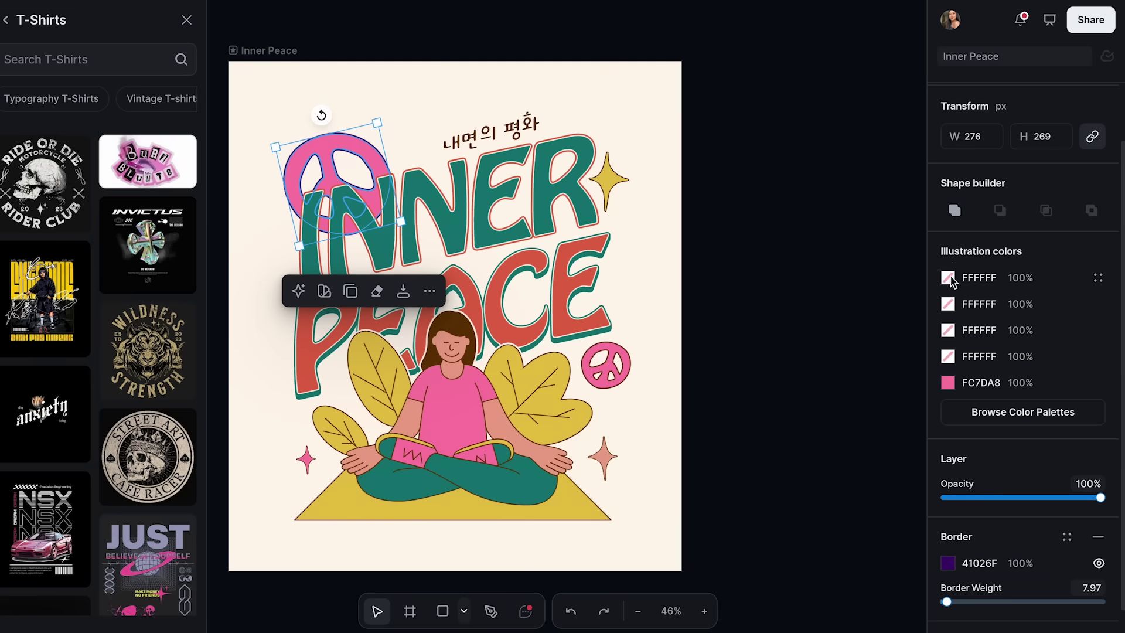
{"action": "left_click", "coordinate": [947, 384]}
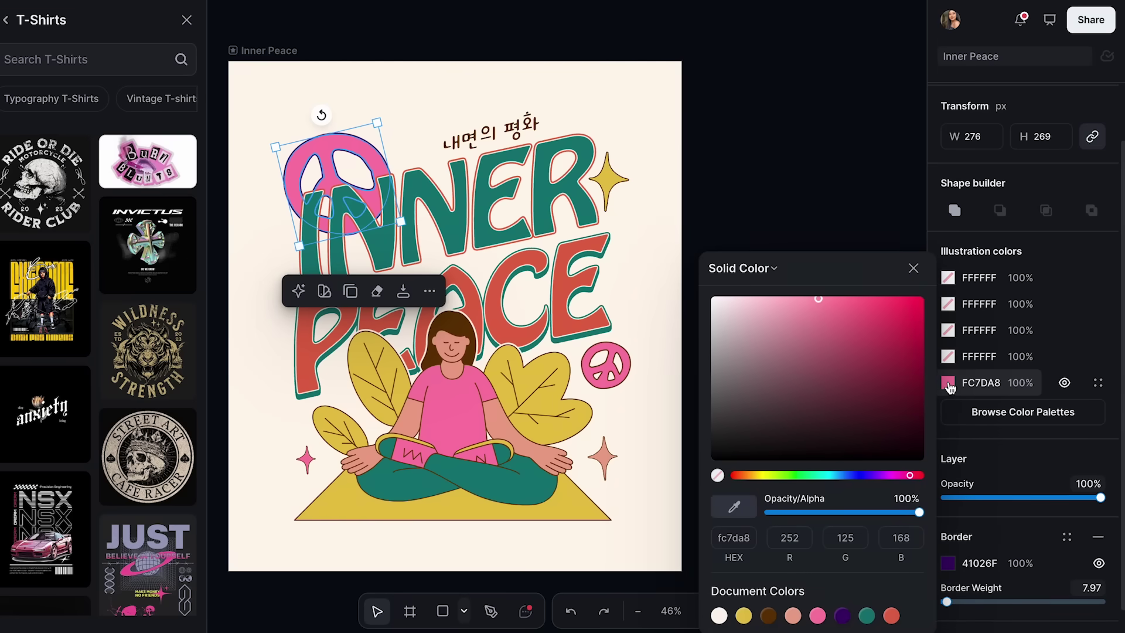
{"action": "left_click", "coordinate": [867, 475]}
{"action": "left_click_drag", "start_coordinate": [818, 300], "coordinate": [782, 303]}
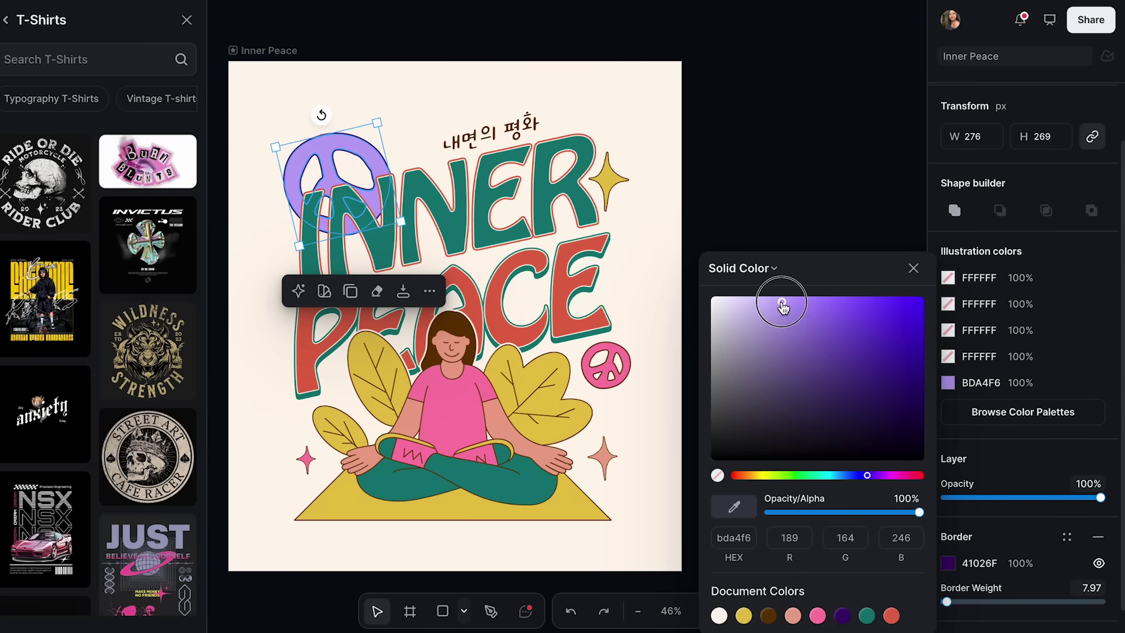
{"action": "left_click", "coordinate": [688, 328]}
Move the group containing the meditating woman and small peace sign slightly down and ungroup it.
{"action": "left_click", "coordinate": [451, 399]}
{"action": "left_click", "coordinate": [688, 341]}
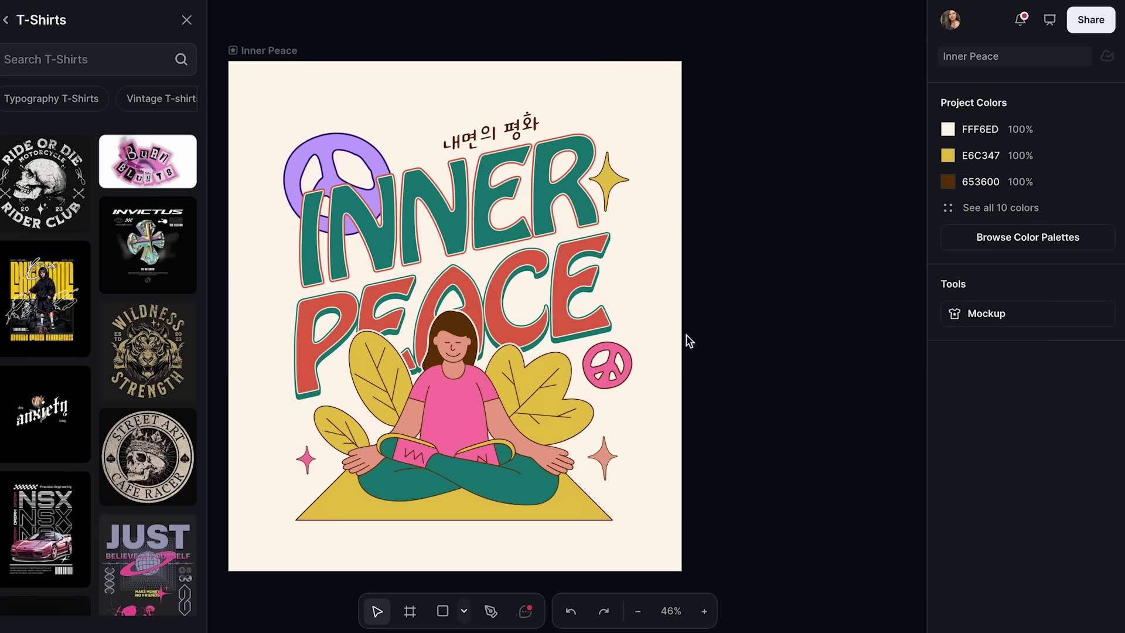
{"action": "left_click", "coordinate": [635, 361]}
{"action": "left_click", "coordinate": [652, 340]}
{"action": "left_click_drag", "start_coordinate": [628, 358], "coordinate": [605, 379]}
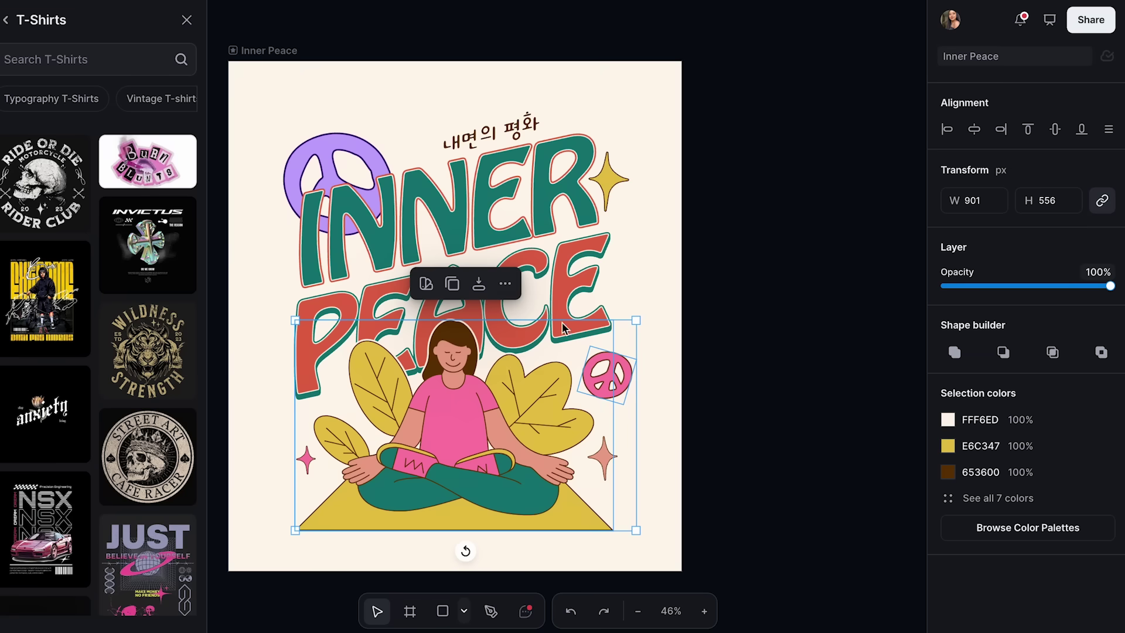
{"action": "left_click", "coordinate": [505, 283]}
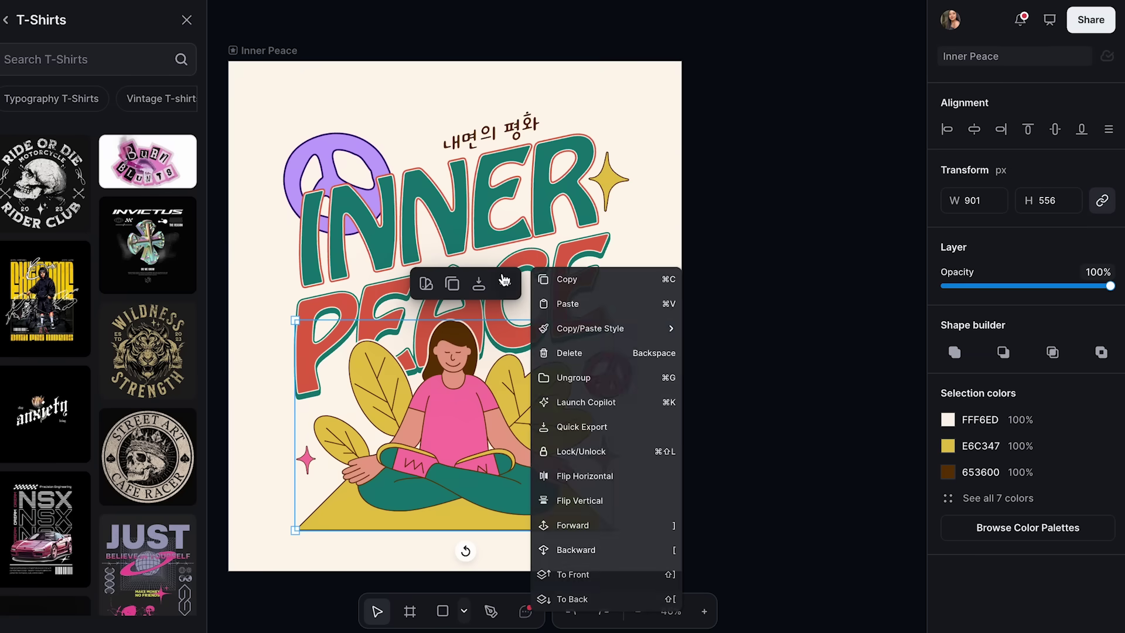
{"action": "left_click", "coordinate": [573, 378]}
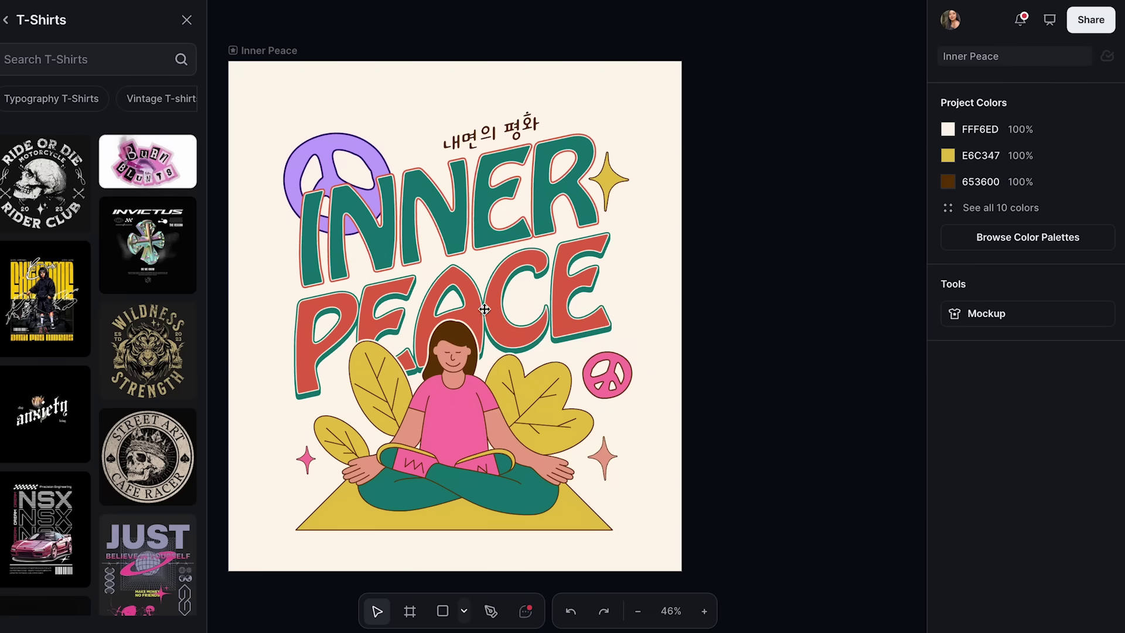
Recolor the pink fill of the small peace sign to the document's light purple C2A8FF.
{"action": "left_click", "coordinate": [606, 367]}
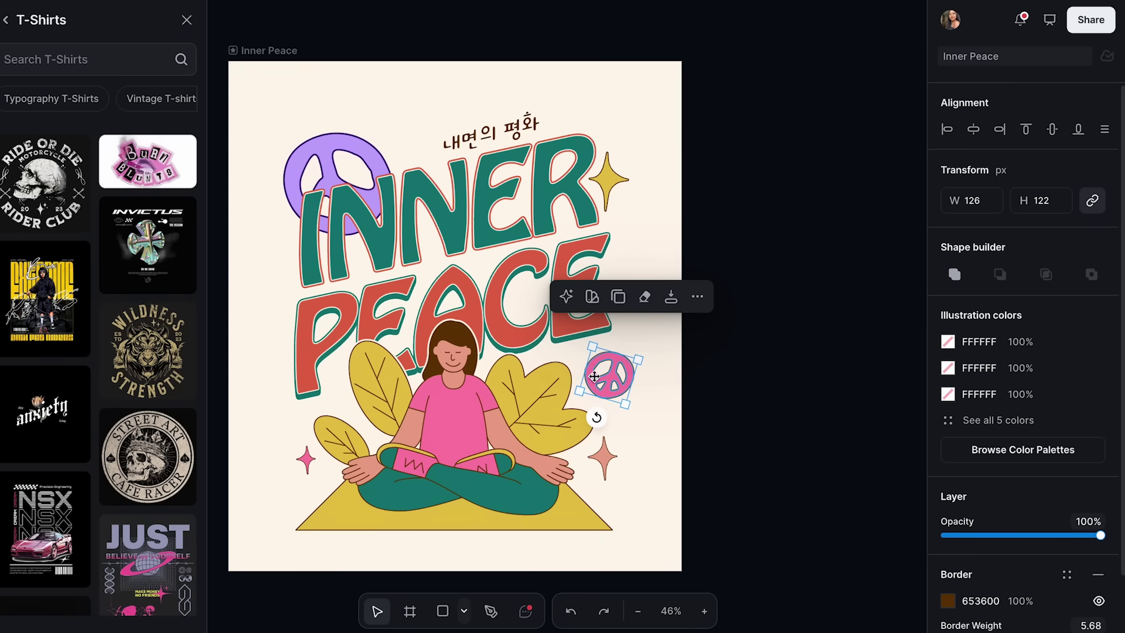
{"action": "left_click", "coordinate": [954, 420]}
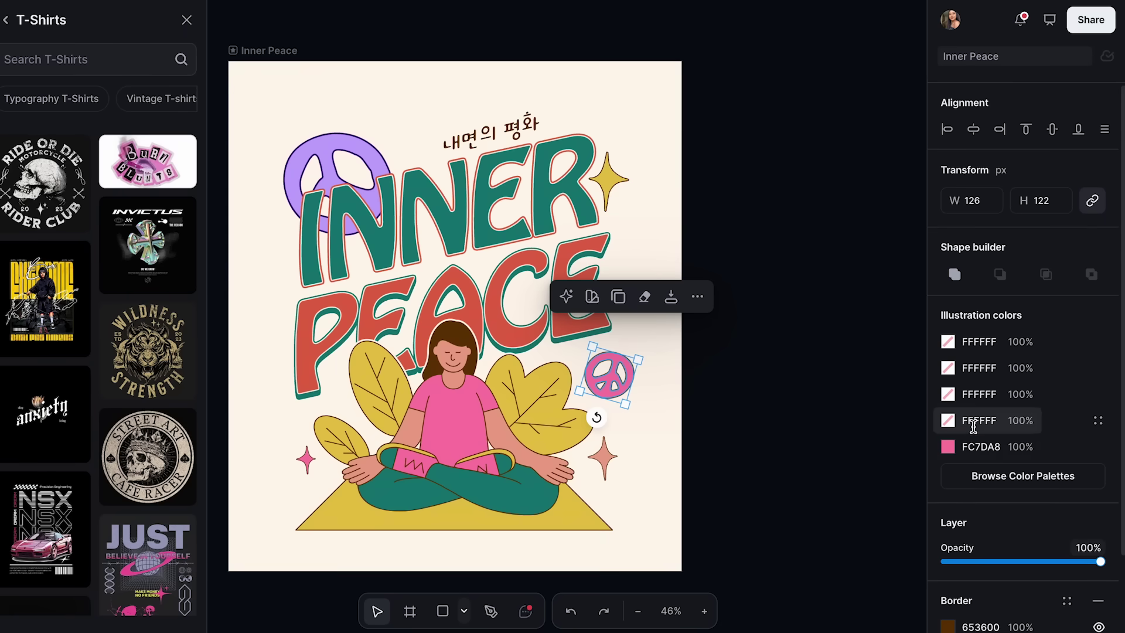
{"action": "scroll", "coordinate": [950, 455], "scroll_direction": "down", "scroll_amount": 3}
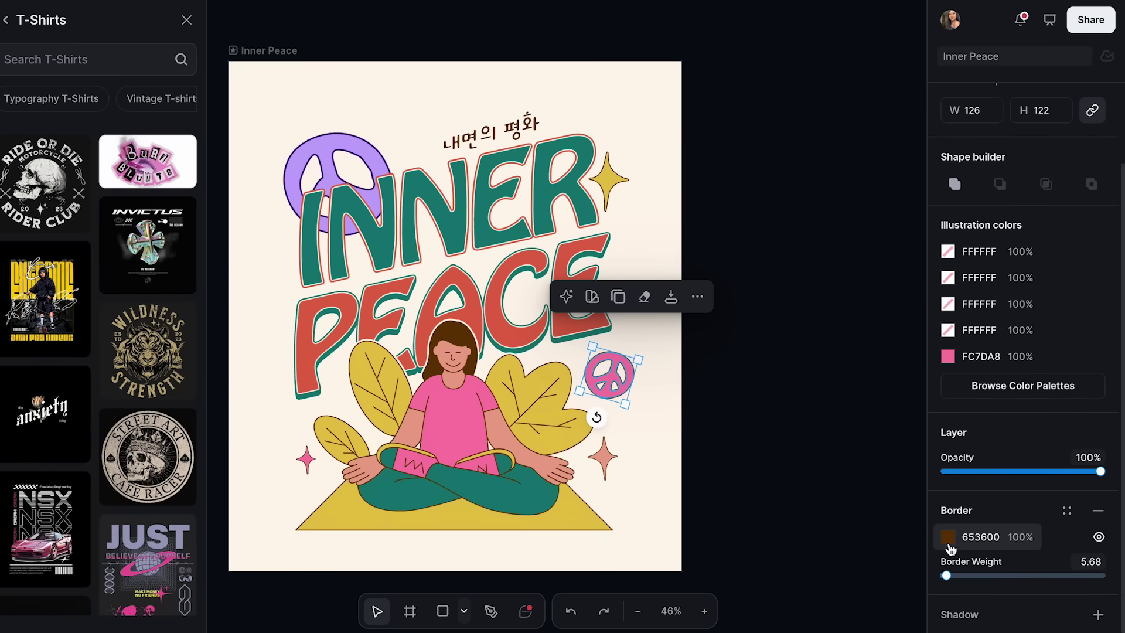
{"action": "left_click", "coordinate": [947, 356]}
{"action": "left_click", "coordinate": [842, 615]}
{"action": "left_click", "coordinate": [843, 615]}
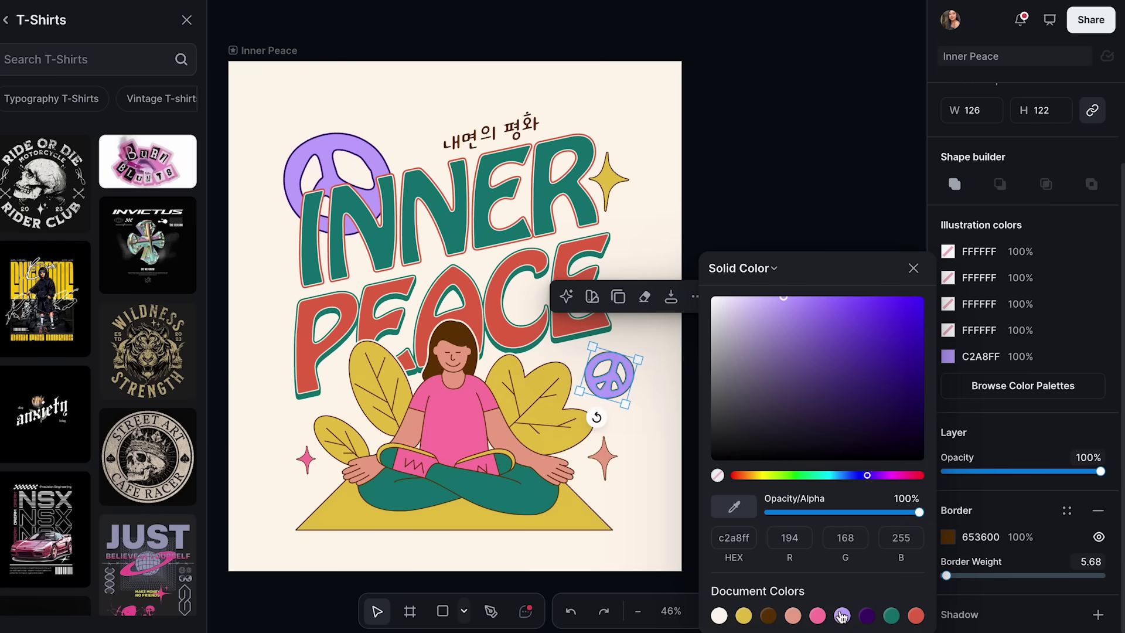
Set the small peace sign's border to the document's dark purple 41026F and deselect it.
{"action": "left_click", "coordinate": [993, 509]}
{"action": "left_click", "coordinate": [948, 537]}
{"action": "left_click", "coordinate": [866, 615]}
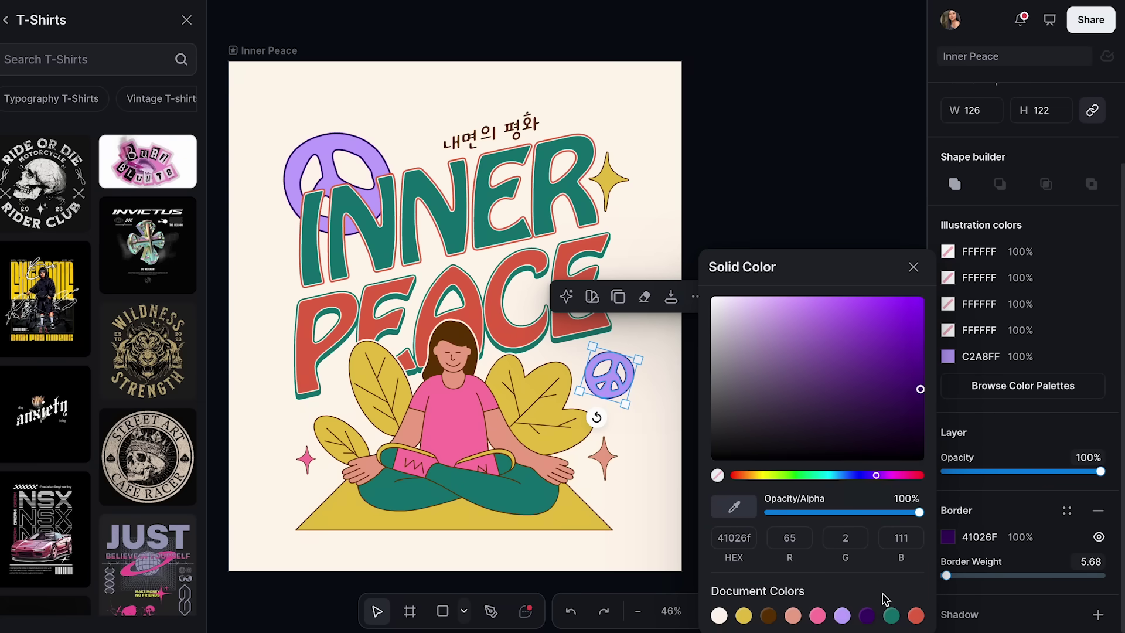
{"action": "left_click", "coordinate": [739, 176]}
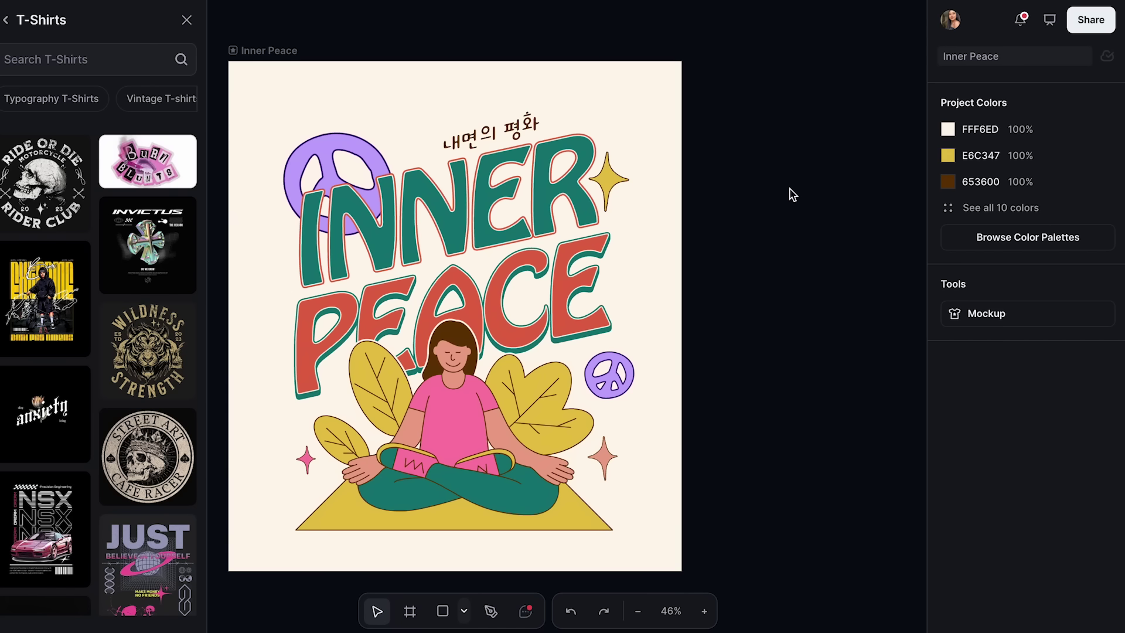
Try the Englishtown and Albura typefaces on the INNER lettering, and undo the font changes.
{"action": "left_click", "coordinate": [372, 303]}
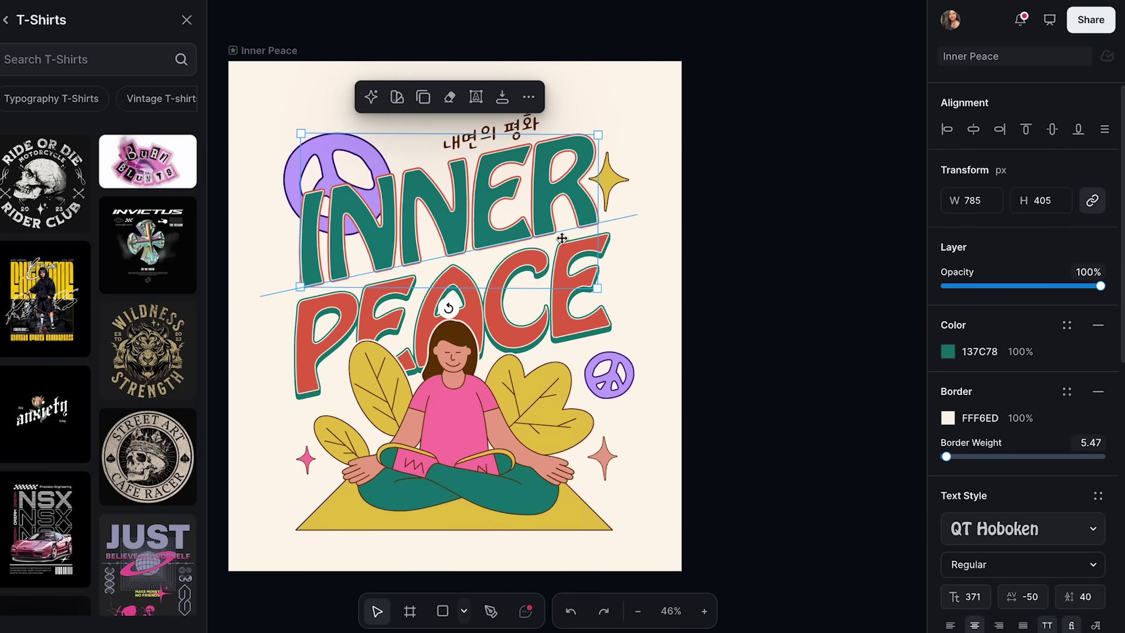
{"action": "scroll", "coordinate": [987, 473], "scroll_direction": "down", "scroll_amount": 4}
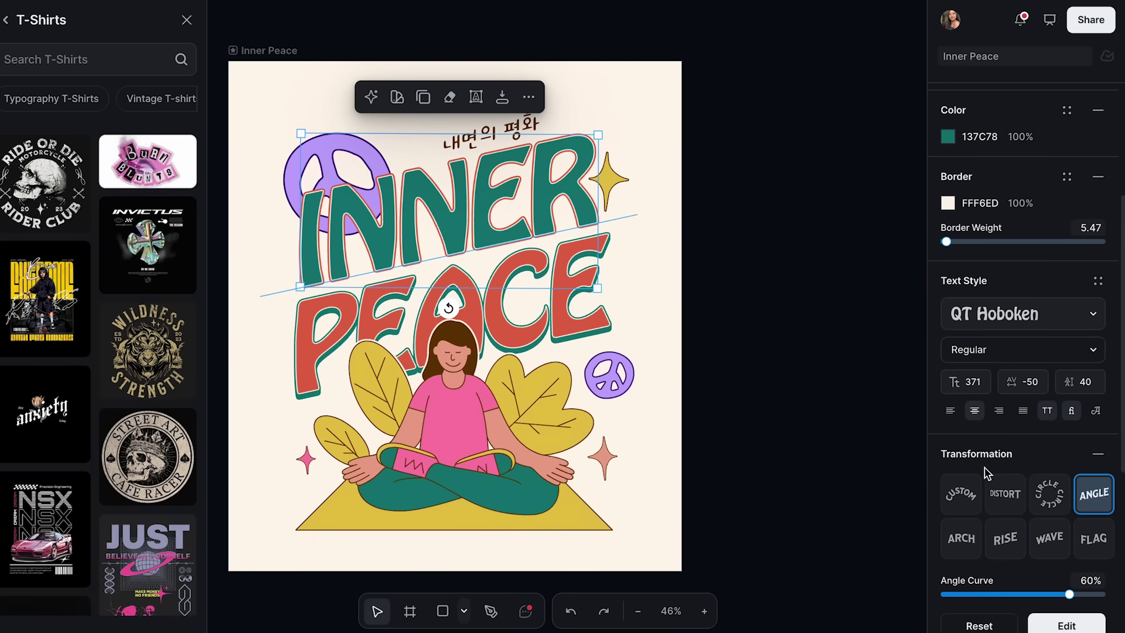
{"action": "left_click", "coordinate": [988, 316]}
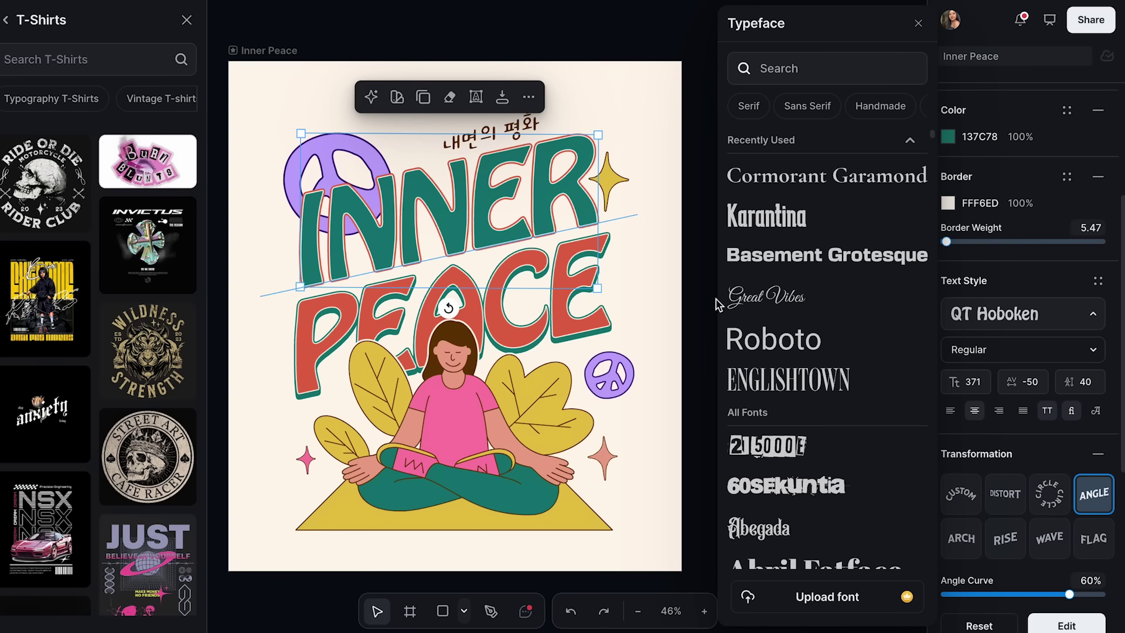
{"action": "scroll", "coordinate": [803, 336], "scroll_direction": "down", "scroll_amount": 1}
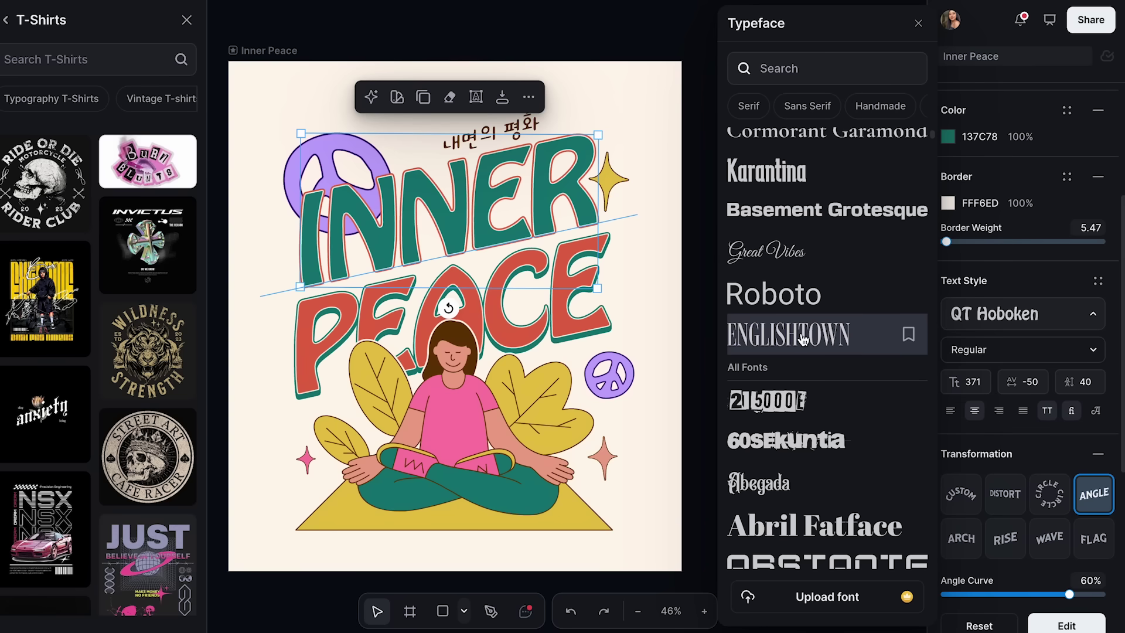
{"action": "left_click", "coordinate": [802, 338]}
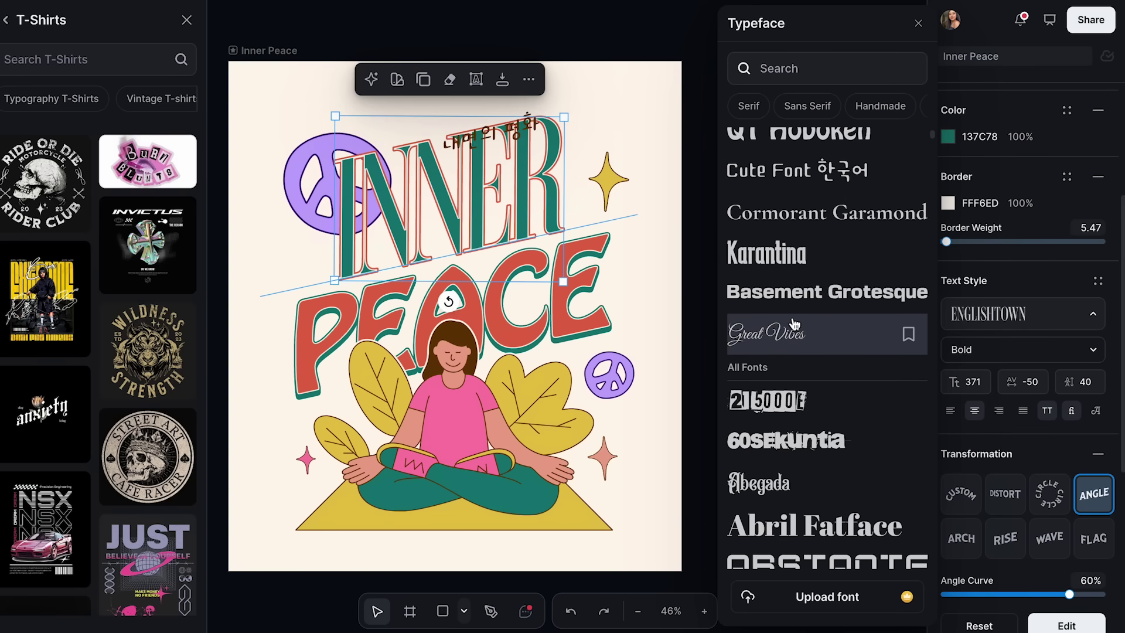
{"action": "scroll", "coordinate": [793, 328], "scroll_direction": "down", "scroll_amount": 5}
{"action": "scroll", "coordinate": [803, 379], "scroll_direction": "down", "scroll_amount": 3}
{"action": "scroll", "coordinate": [797, 442], "scroll_direction": "down", "scroll_amount": 12}
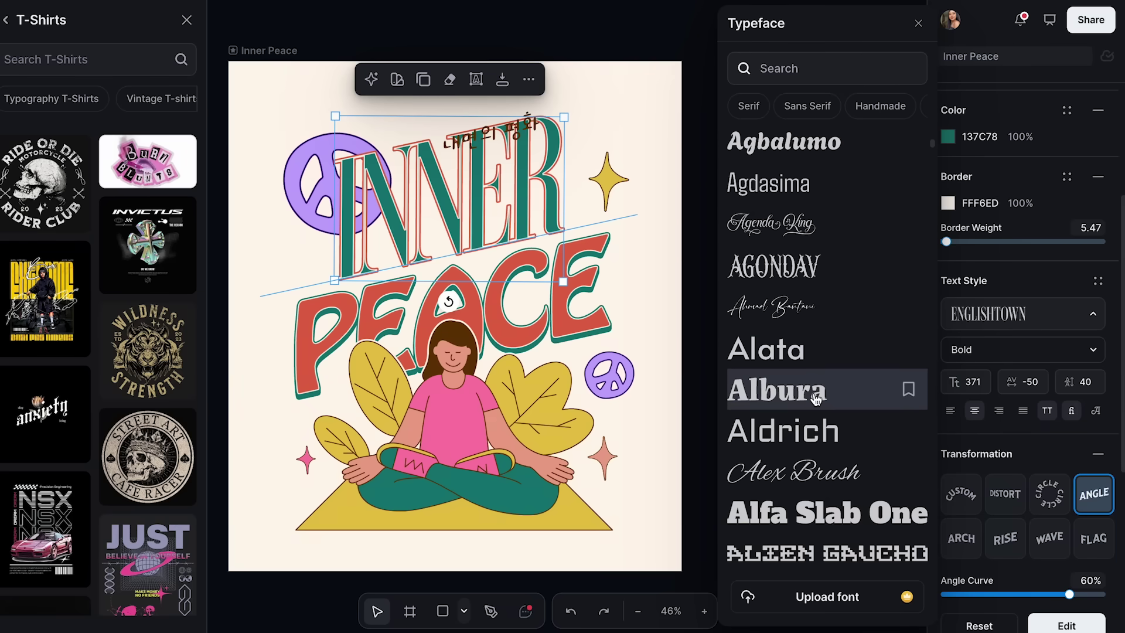
{"action": "left_click", "coordinate": [816, 398]}
{"action": "key", "text": "Escape"}
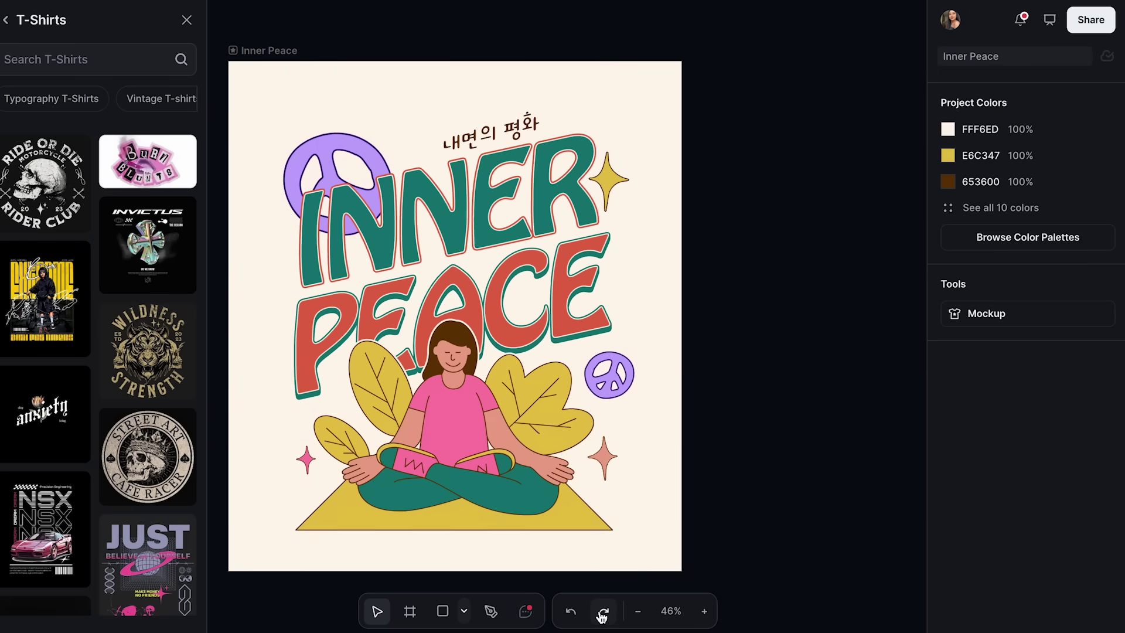
Set the fill color of the INNER lettering to the document's pink FC7DA8.
{"action": "left_click", "coordinate": [653, 212]}
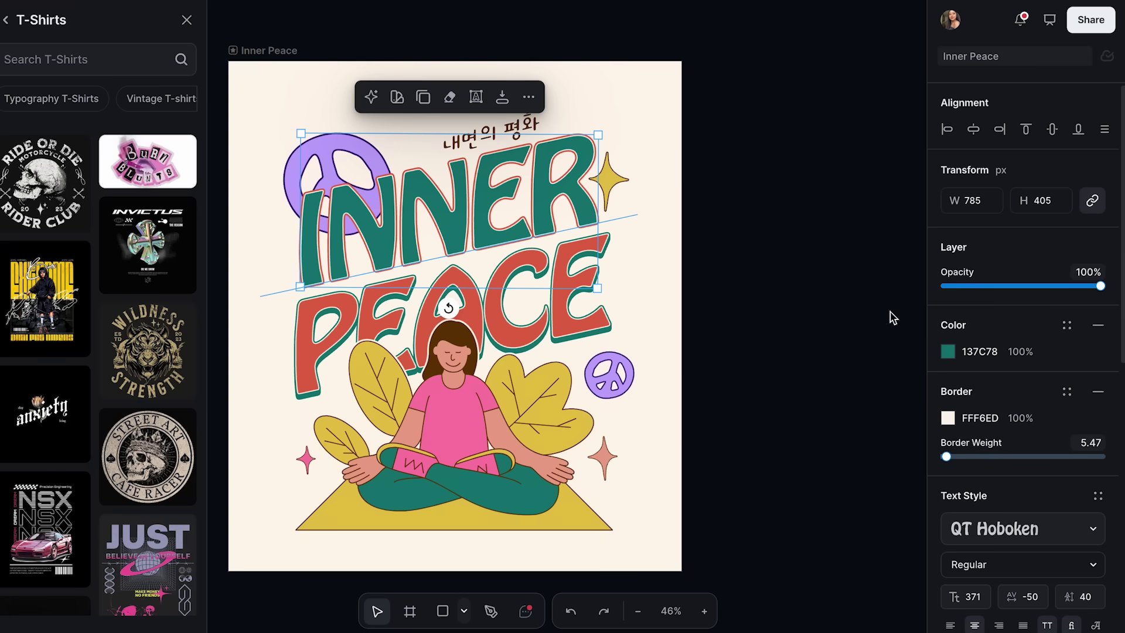
{"action": "scroll", "coordinate": [967, 410], "scroll_direction": "down", "scroll_amount": 3}
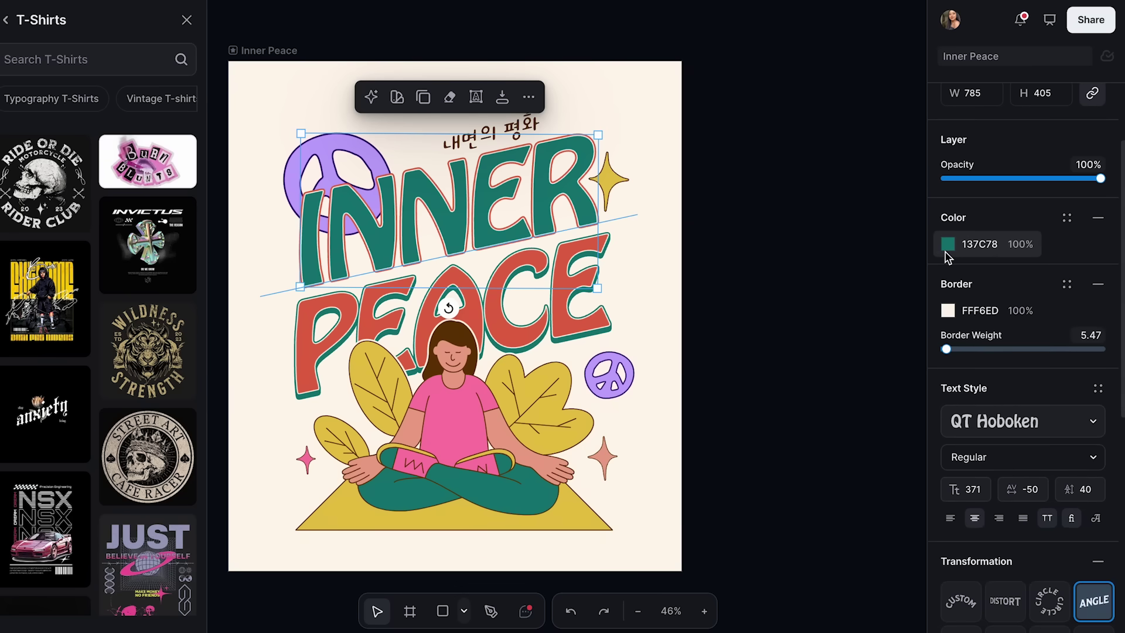
{"action": "left_click", "coordinate": [948, 244]}
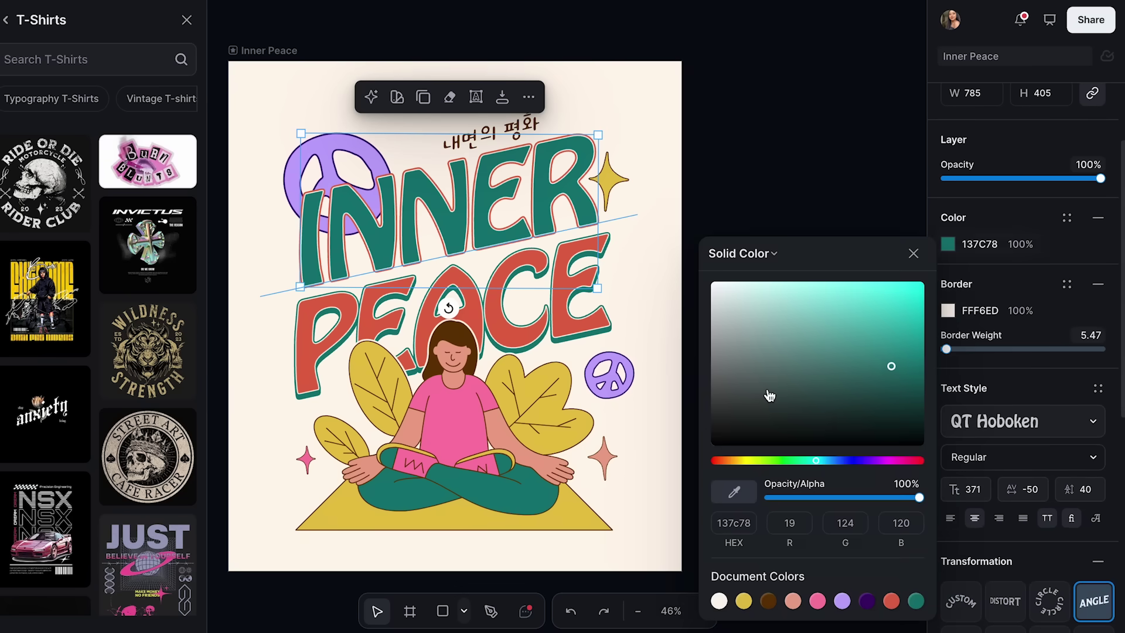
{"action": "left_click", "coordinate": [817, 600]}
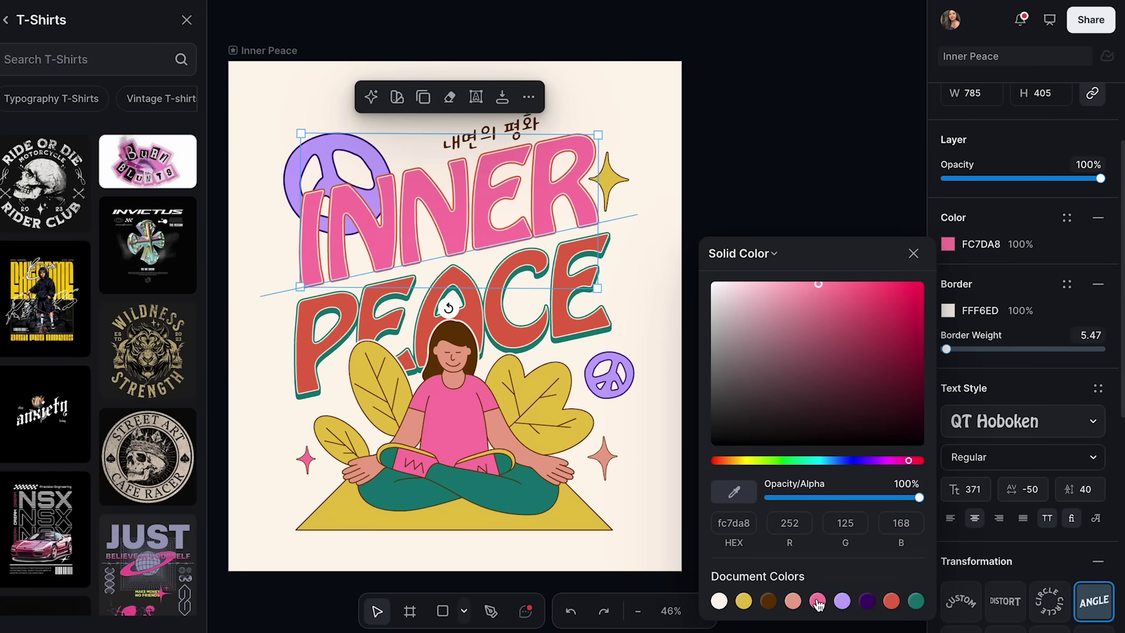
Change the border color of the INNER lettering to dark purple 340F33.
{"action": "left_click", "coordinate": [953, 316]}
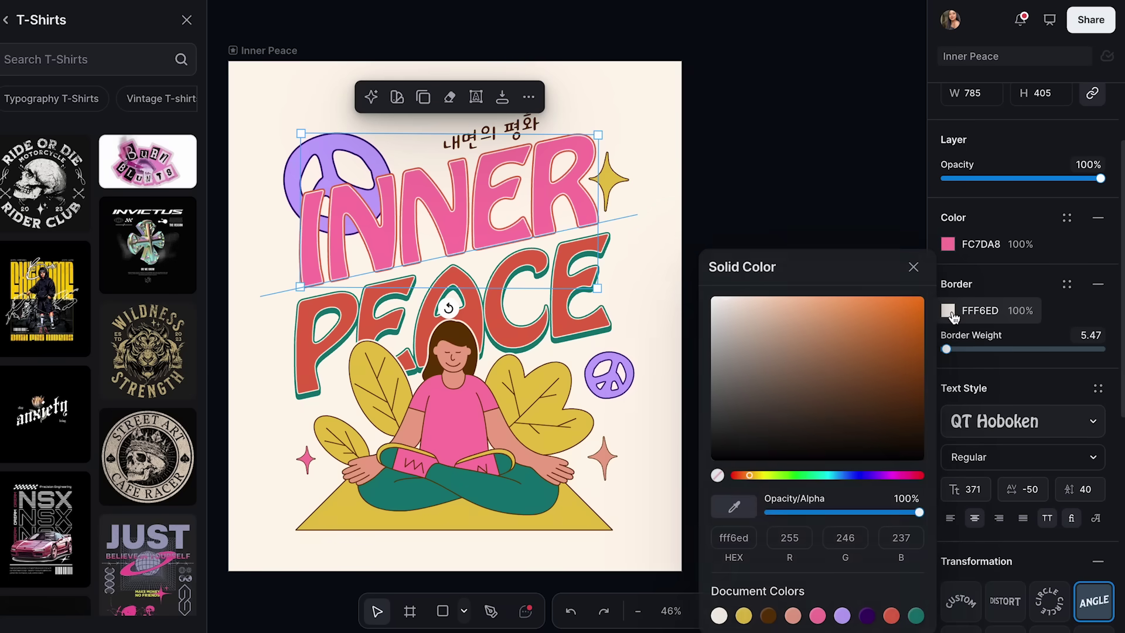
{"action": "left_click", "coordinate": [841, 416]}
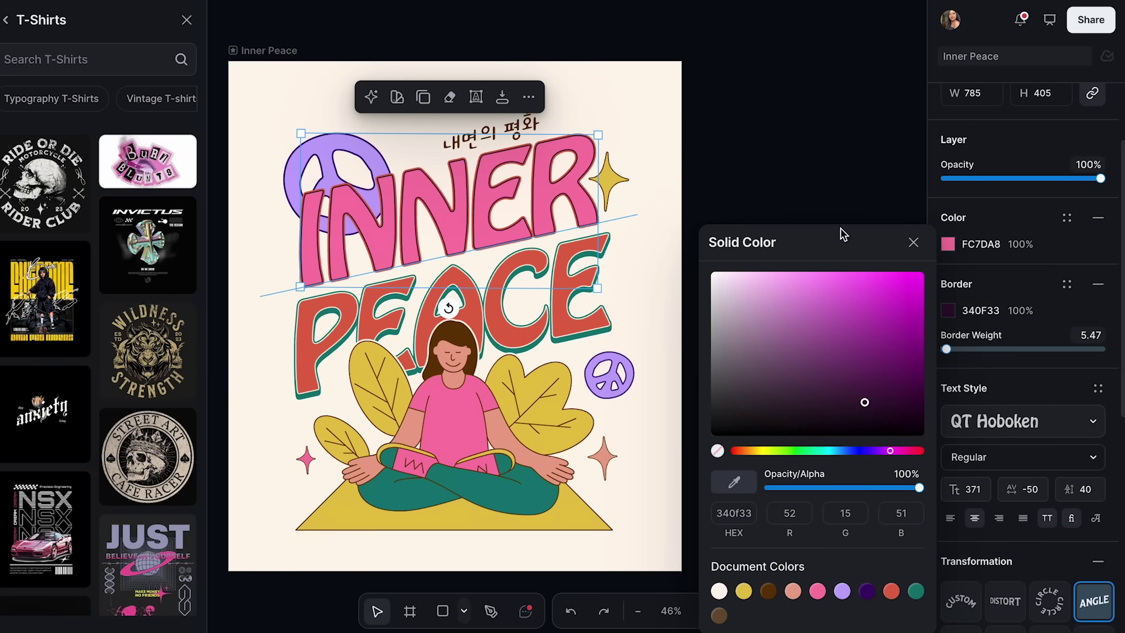
{"action": "left_click", "coordinate": [832, 175]}
Set the PEACE lettering's fill to the document's light purple C2A8FF and its border to the dark purple 41026F.
{"action": "left_click", "coordinate": [543, 259]}
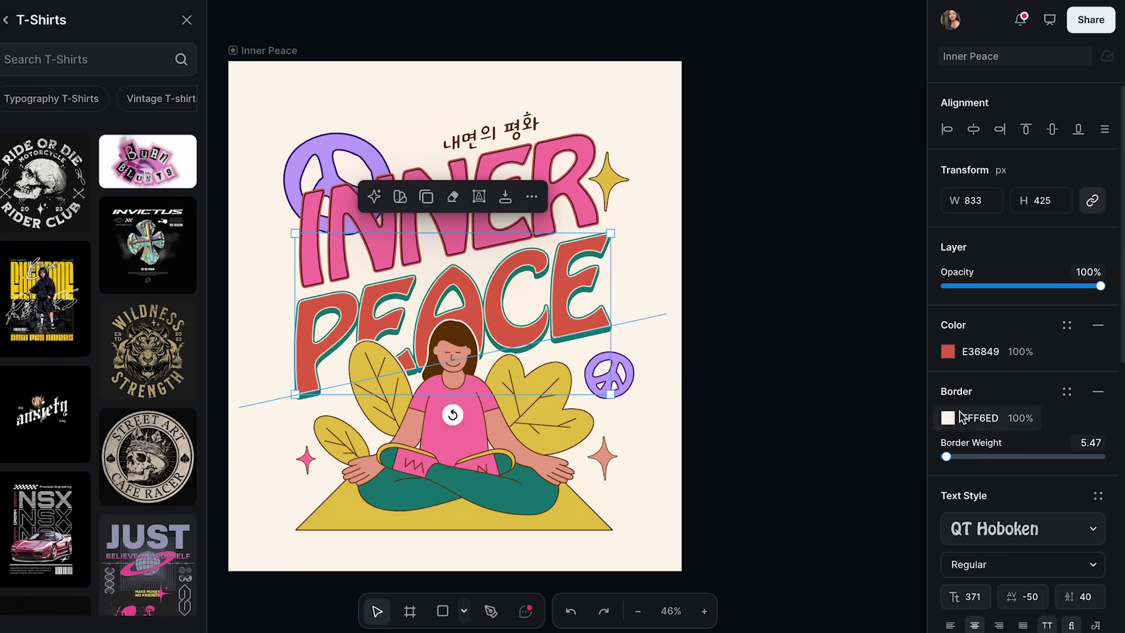
{"action": "left_click", "coordinate": [948, 351]}
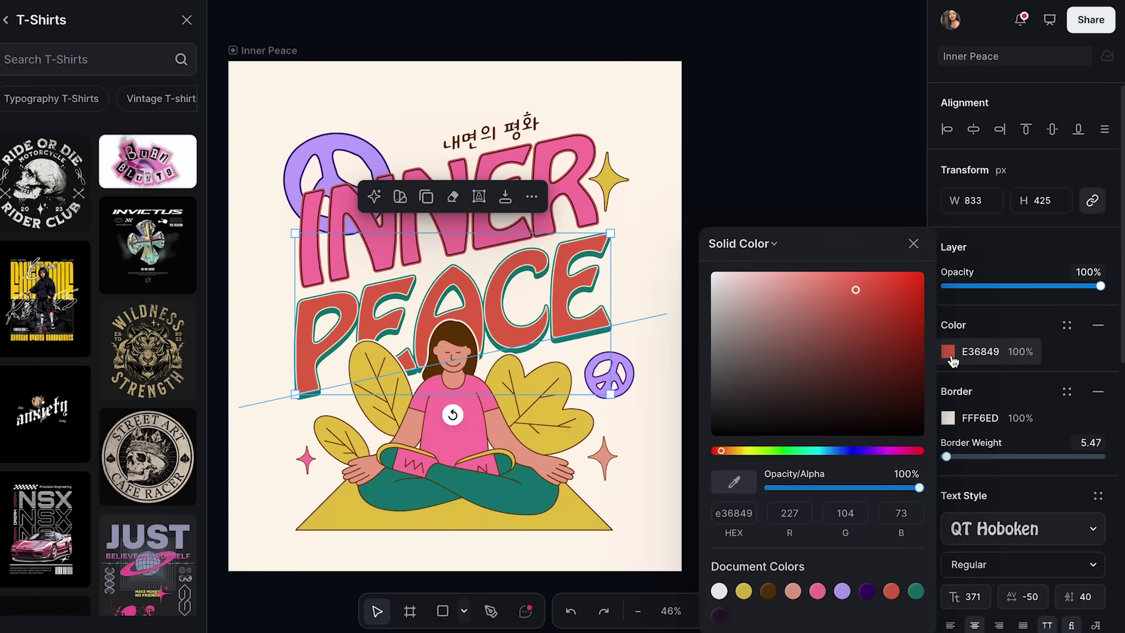
{"action": "left_click", "coordinate": [849, 591]}
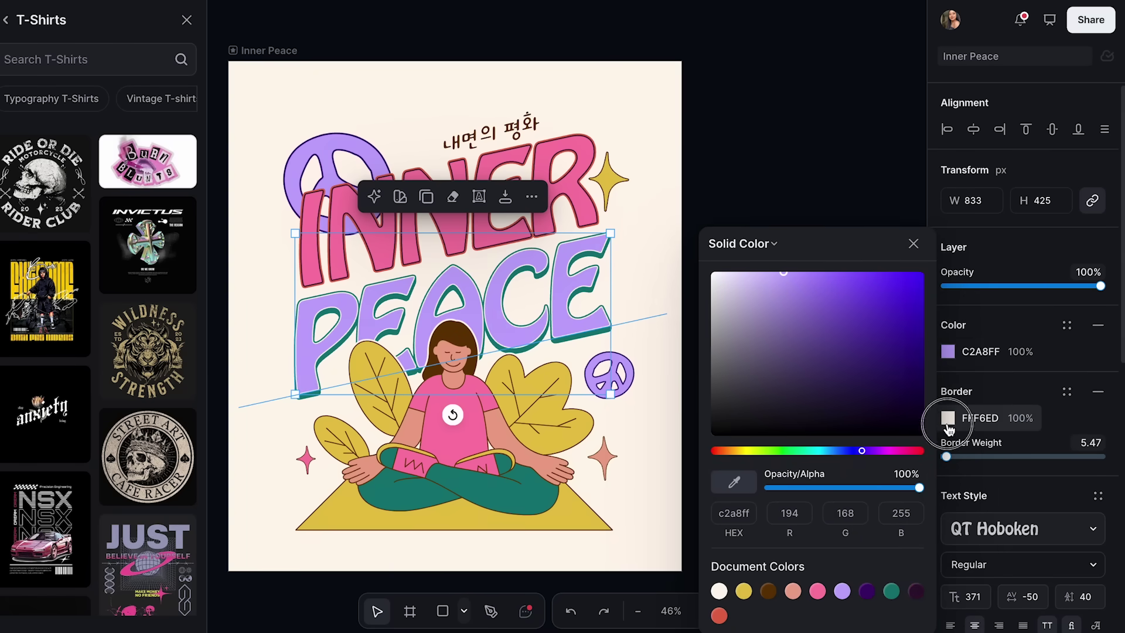
{"action": "left_click", "coordinate": [946, 423]}
{"action": "left_click", "coordinate": [866, 592]}
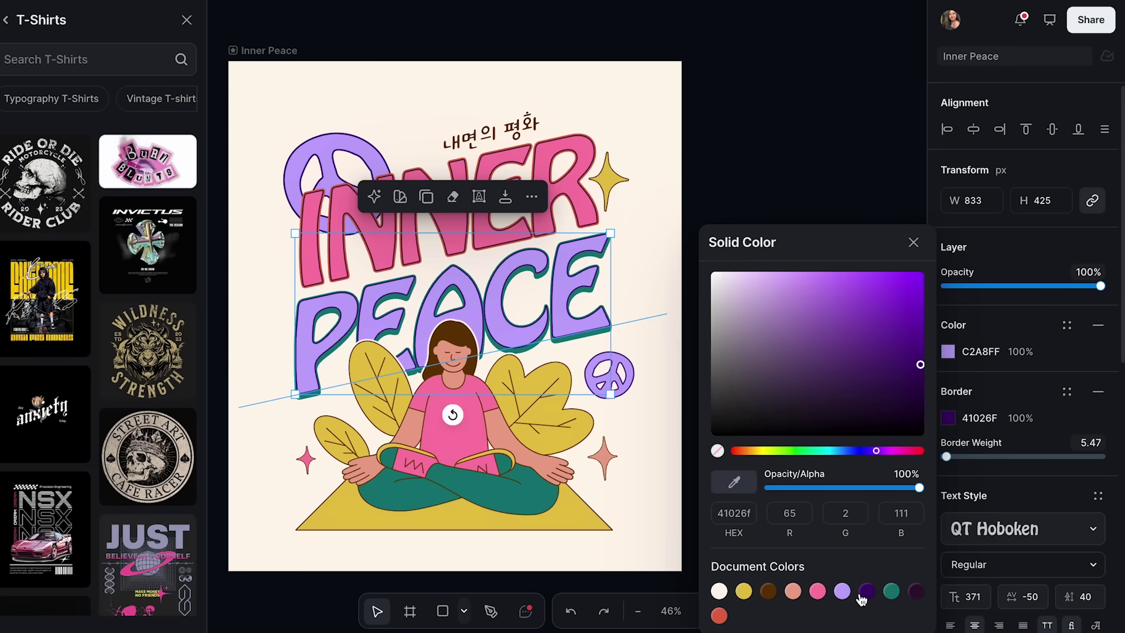
{"action": "left_click", "coordinate": [820, 174]}
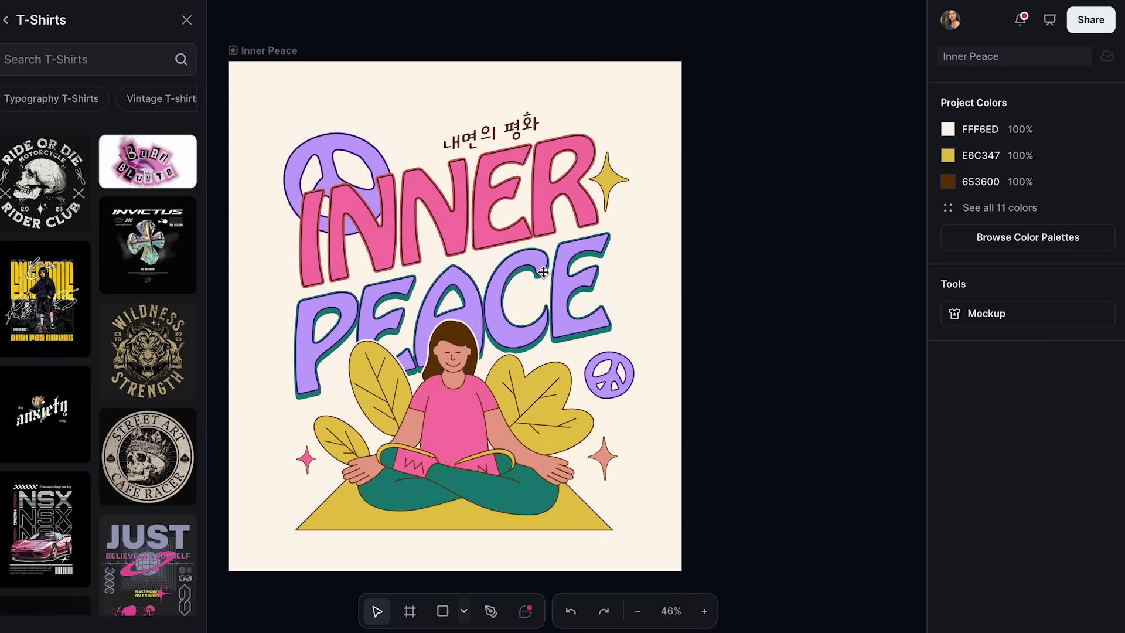
Delete the small Korean text above the INNER lettering.
{"action": "left_click", "coordinate": [558, 298]}
{"action": "left_click", "coordinate": [741, 285]}
{"action": "left_click", "coordinate": [495, 129]}
{"action": "key", "text": "Delete"}
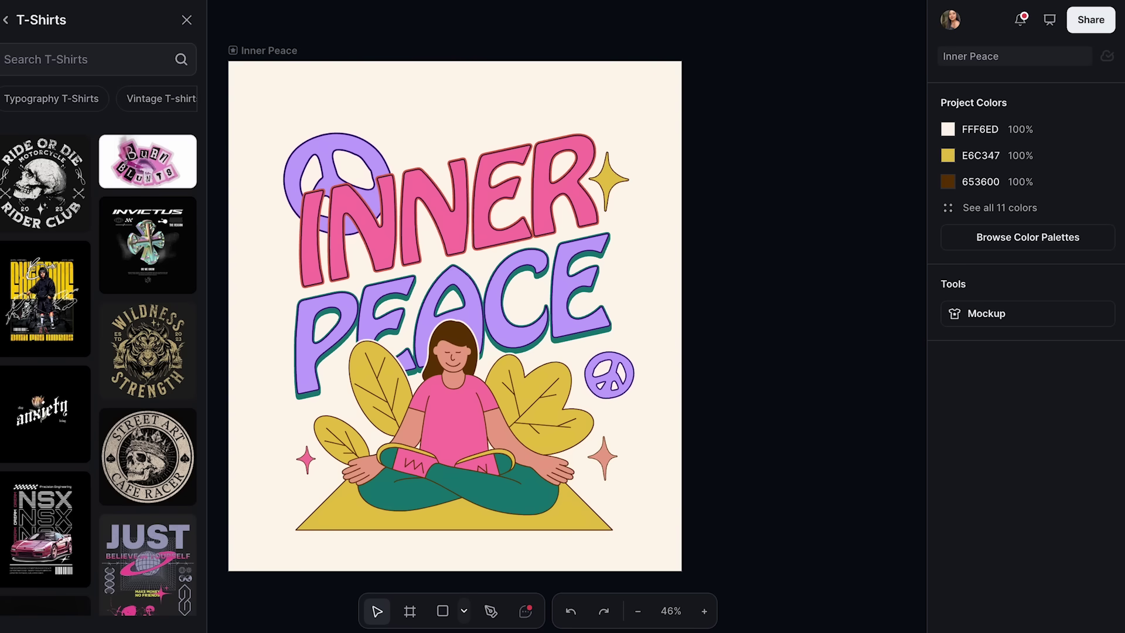
Replace the meditating woman illustration with the leaf-framed yoga figure using Kittl Copilot, and look through the other suggested elements.
{"action": "left_click", "coordinate": [436, 428]}
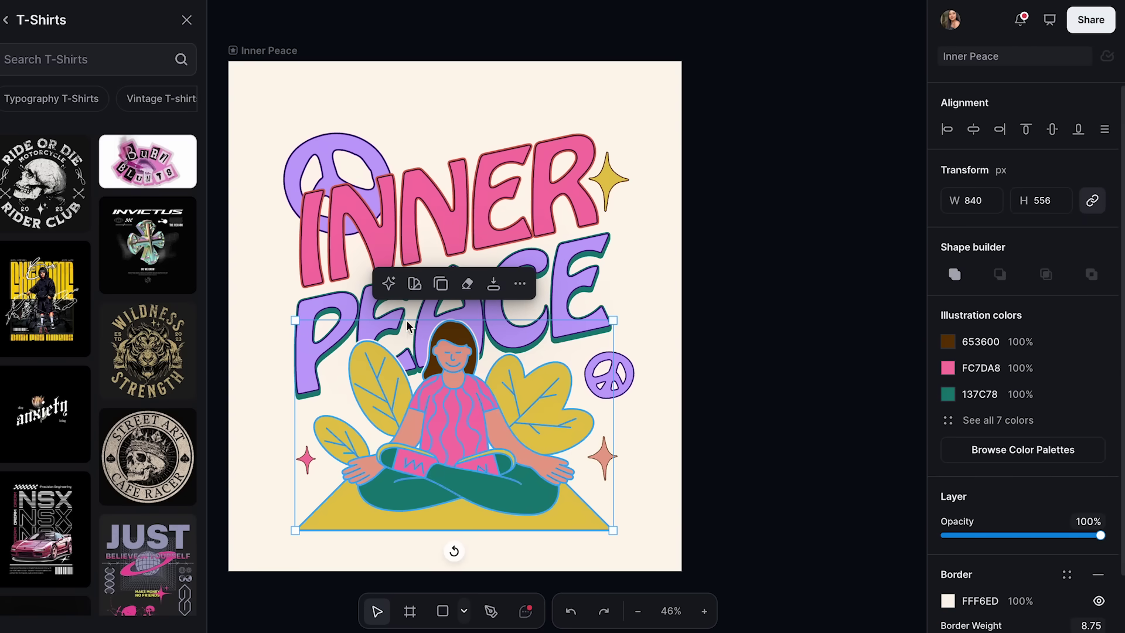
{"action": "left_click", "coordinate": [389, 287]}
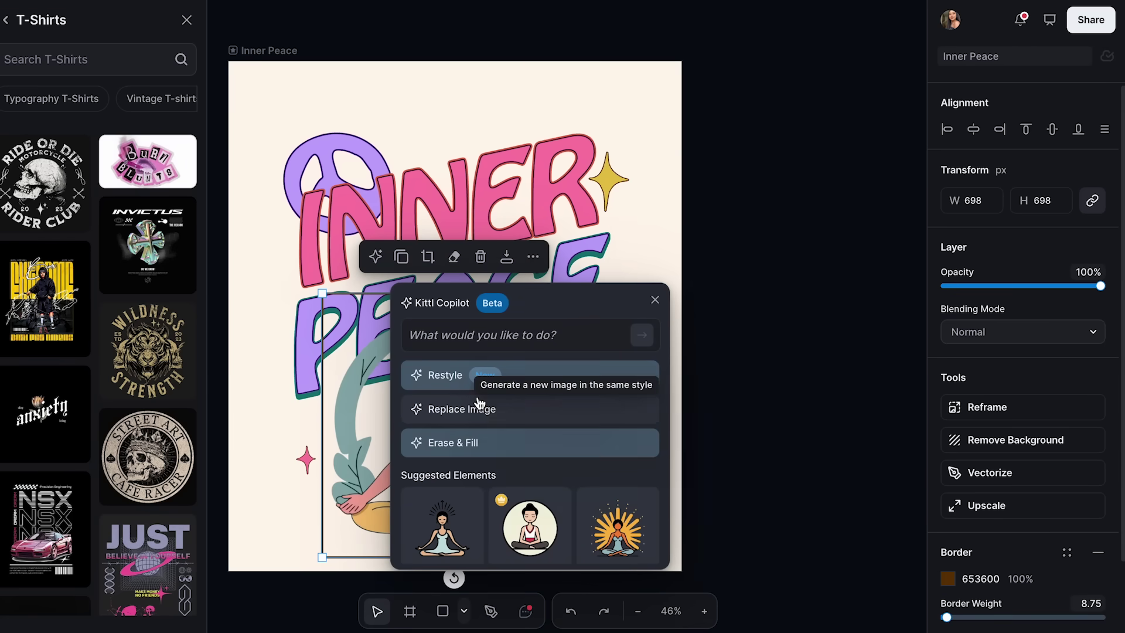
{"action": "scroll", "coordinate": [486, 422], "scroll_direction": "down", "scroll_amount": 2}
{"action": "mouse_move", "coordinate": [494, 482]}
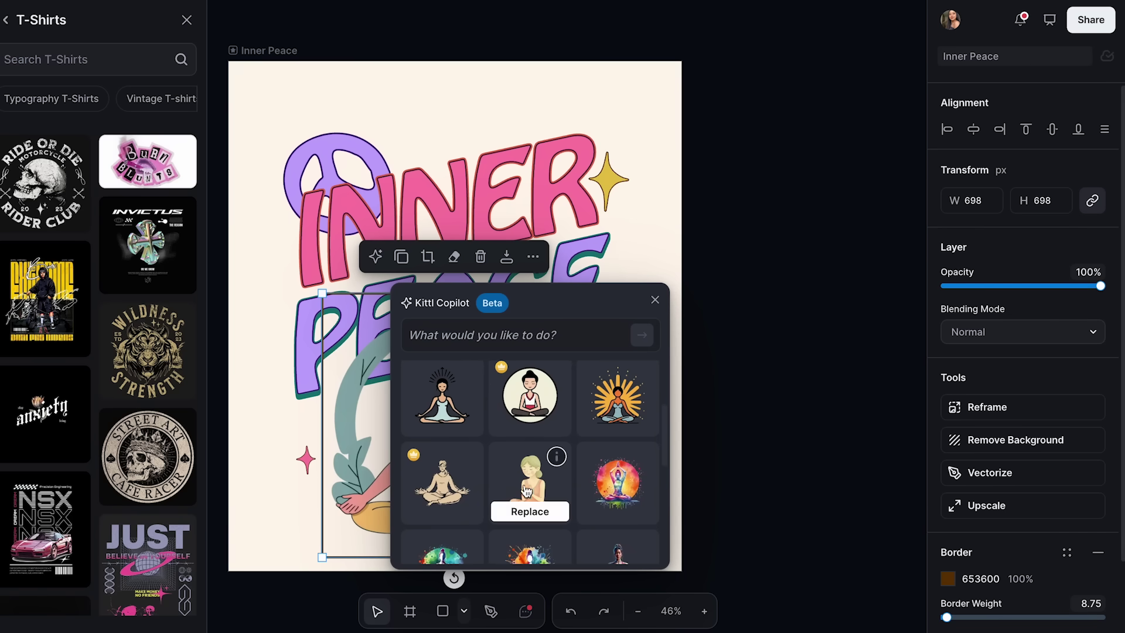
{"action": "scroll", "coordinate": [525, 480], "scroll_direction": "down", "scroll_amount": 2}
{"action": "scroll", "coordinate": [521, 495], "scroll_direction": "down", "scroll_amount": 5}
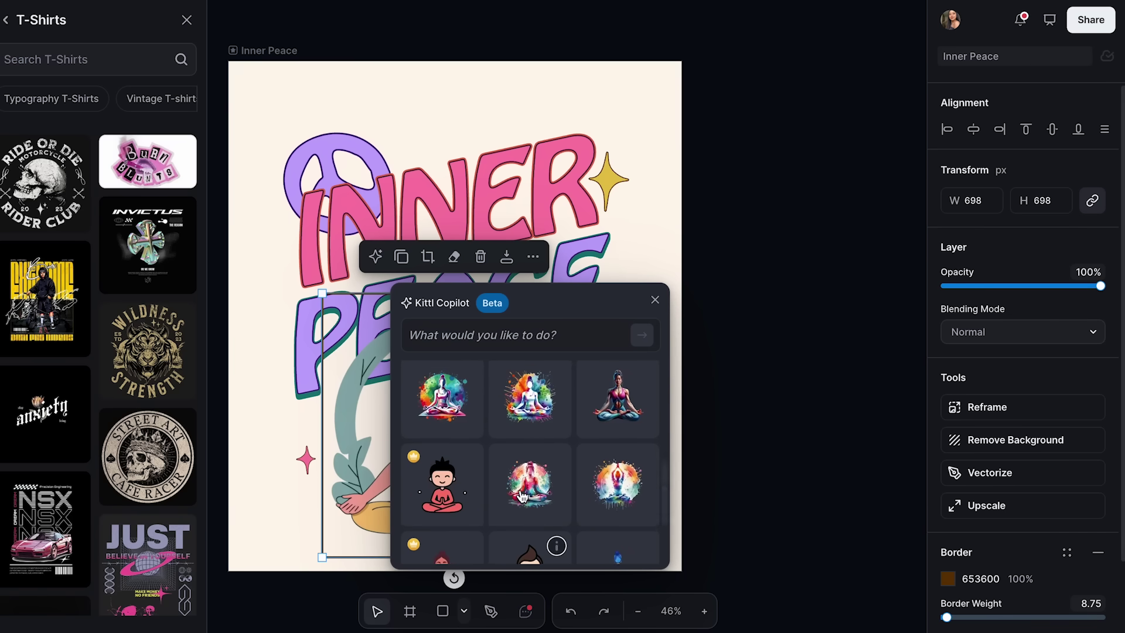
{"action": "scroll", "coordinate": [510, 456], "scroll_direction": "up", "scroll_amount": 3}
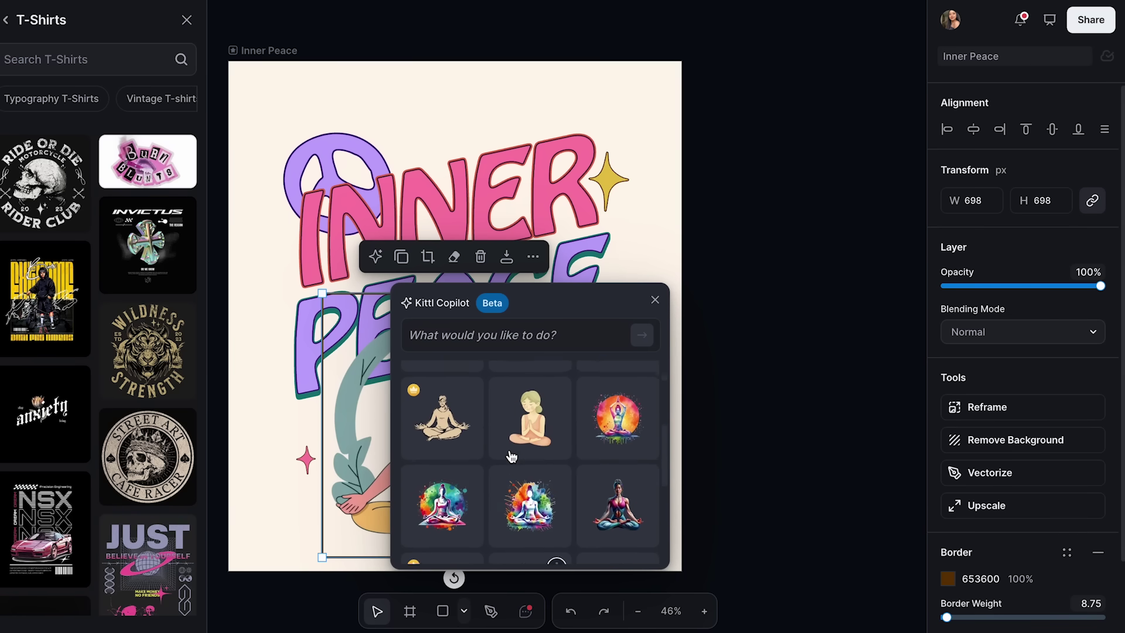
{"action": "scroll", "coordinate": [510, 455], "scroll_direction": "down", "scroll_amount": 5}
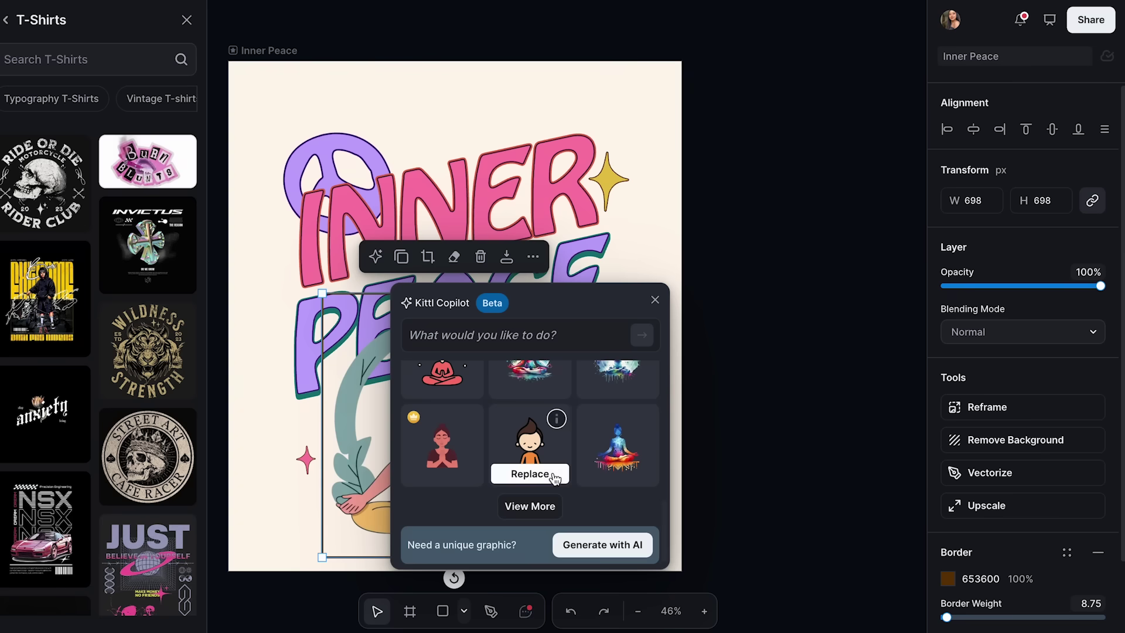
Generate an AI image of a girl meditating on a yoga mat in the Kawaii Icon clipart style.
{"action": "left_click", "coordinate": [594, 548]}
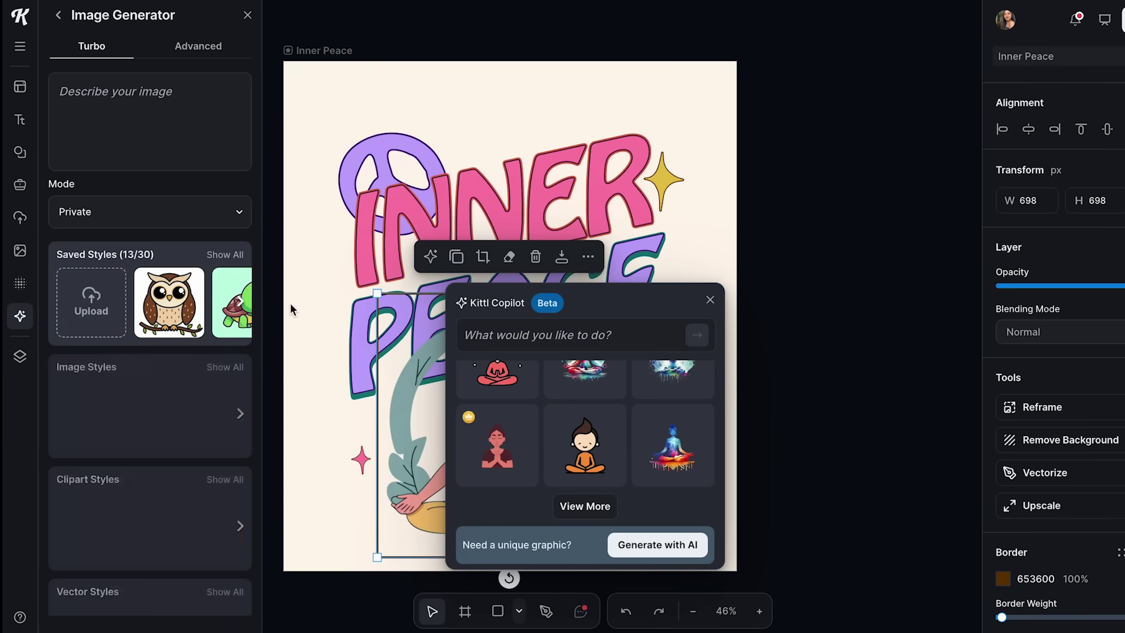
{"action": "left_click", "coordinate": [106, 98]}
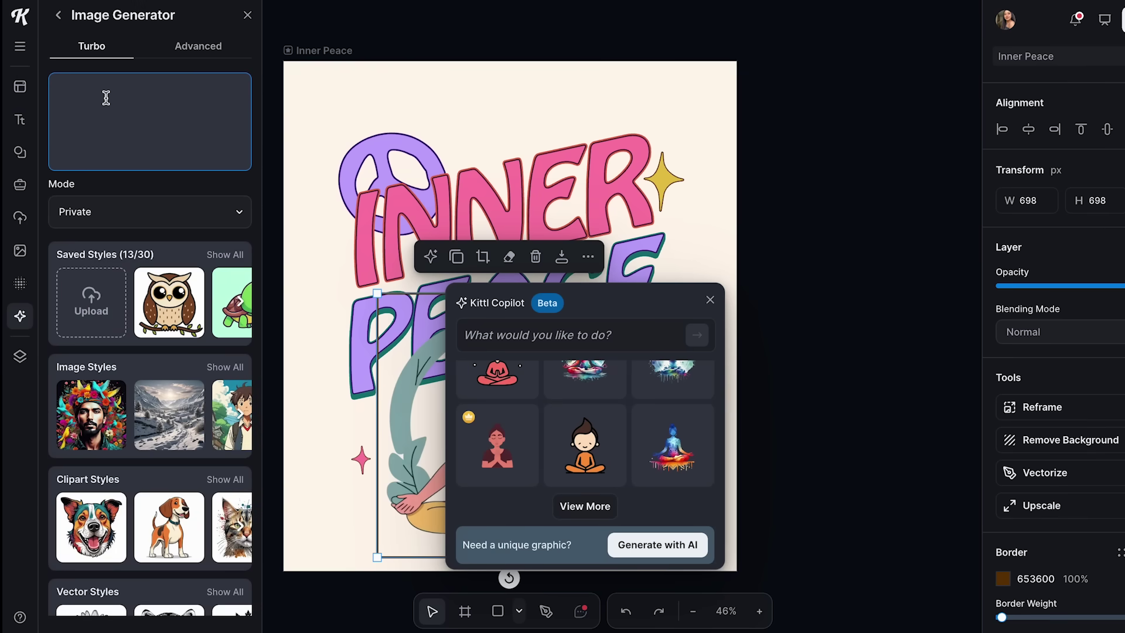
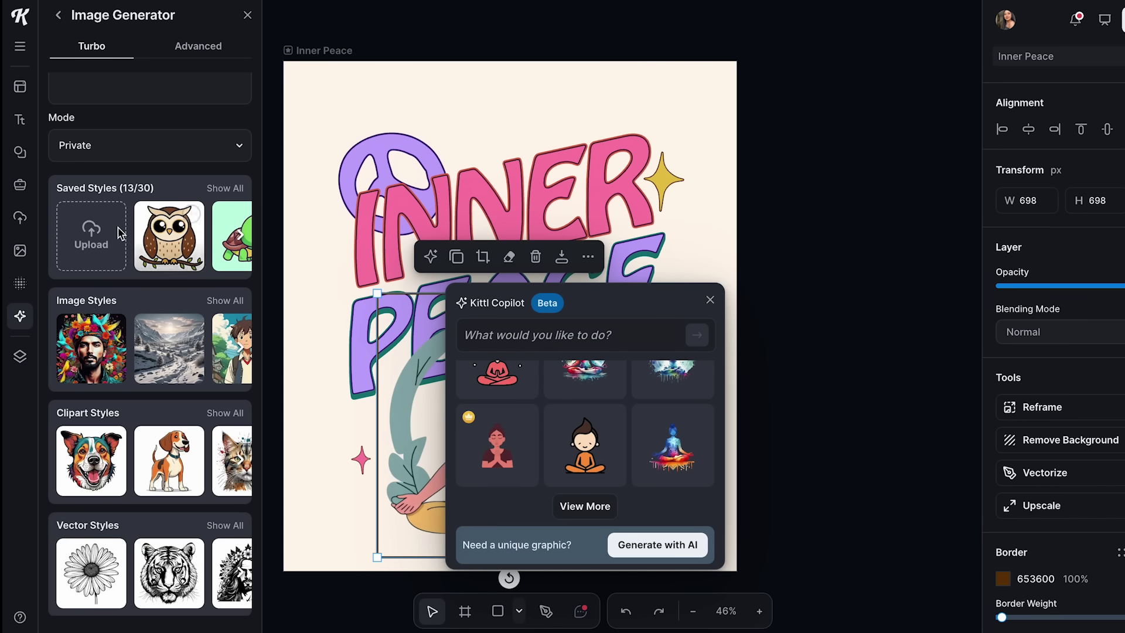
{"action": "mouse_move", "coordinate": [142, 200]}
{"action": "left_click", "coordinate": [229, 301]}
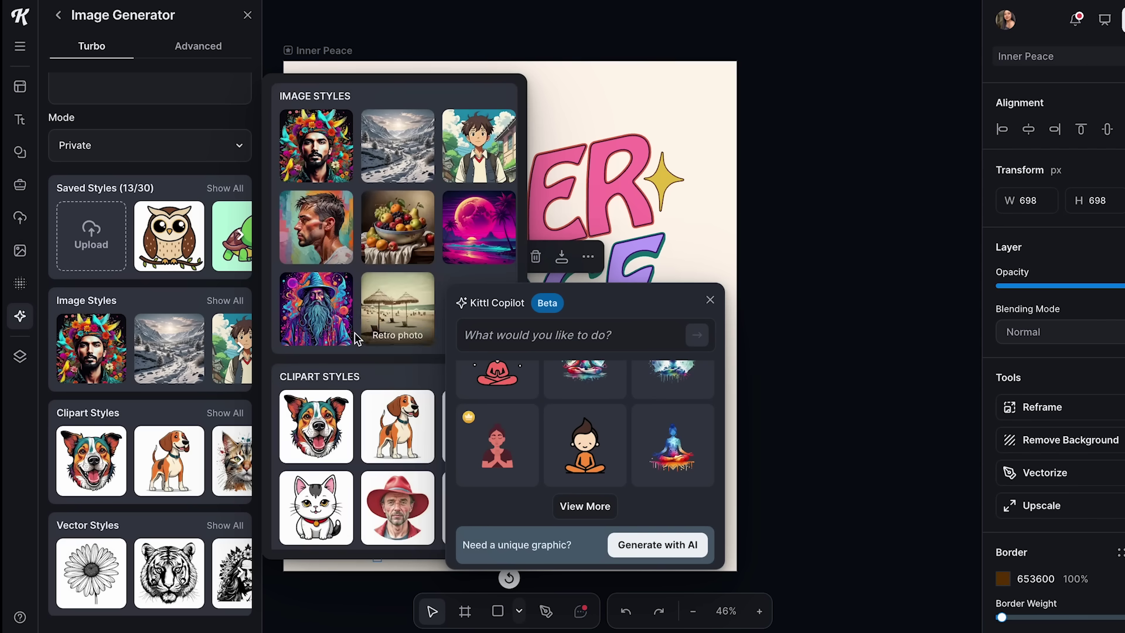
{"action": "scroll", "coordinate": [337, 272], "scroll_direction": "down", "scroll_amount": 5}
{"action": "left_click", "coordinate": [323, 268]}
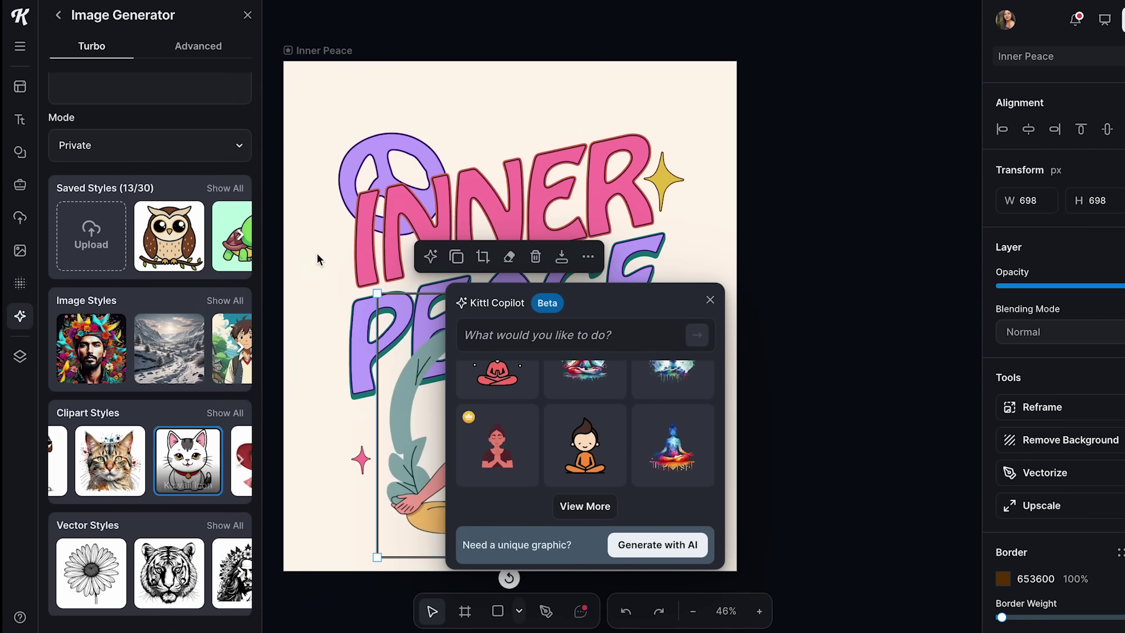
{"action": "scroll", "coordinate": [152, 410], "scroll_direction": "down", "scroll_amount": 1}
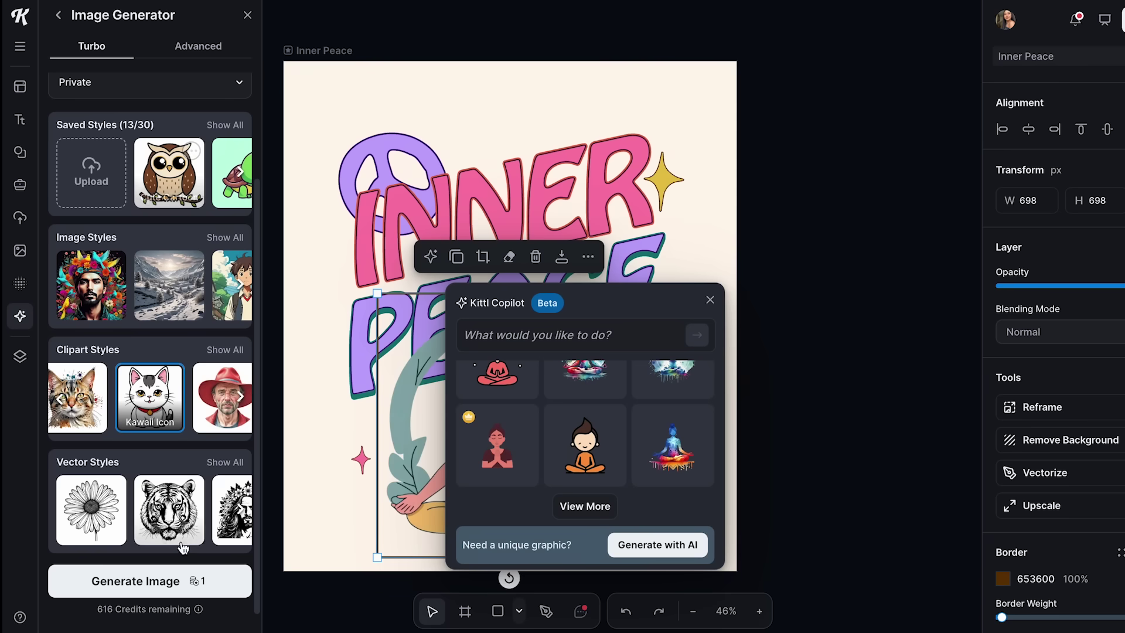
{"action": "left_click", "coordinate": [143, 586]}
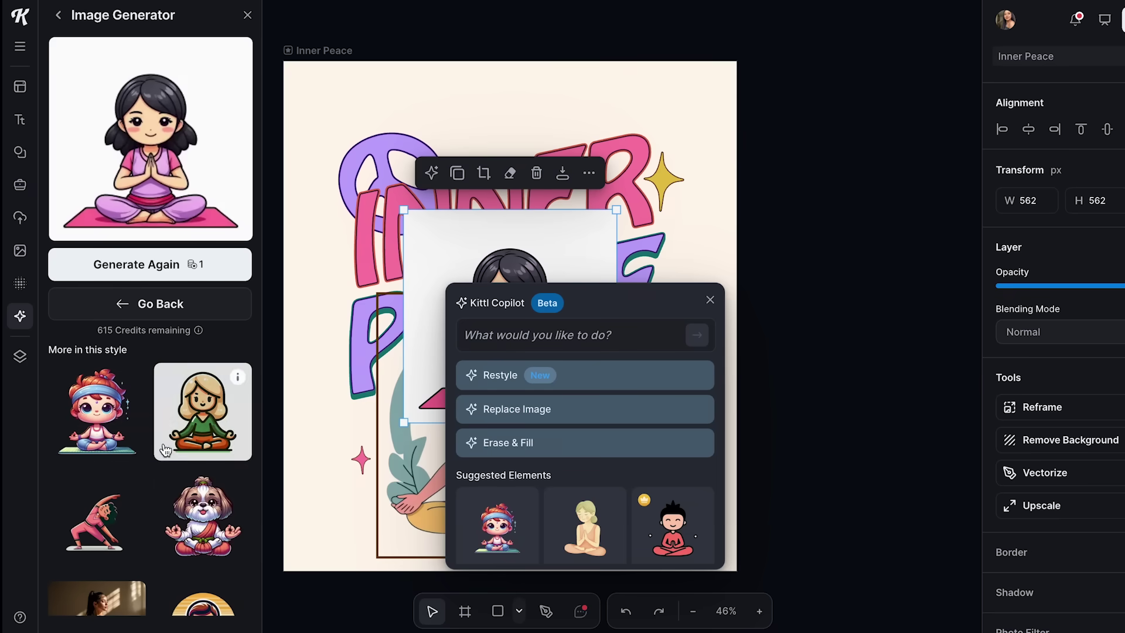
View the prompt behind the chubby unicorn among the related images, and generate another variation of the meditating girl.
{"action": "scroll", "coordinate": [165, 450], "scroll_direction": "down", "scroll_amount": 12}
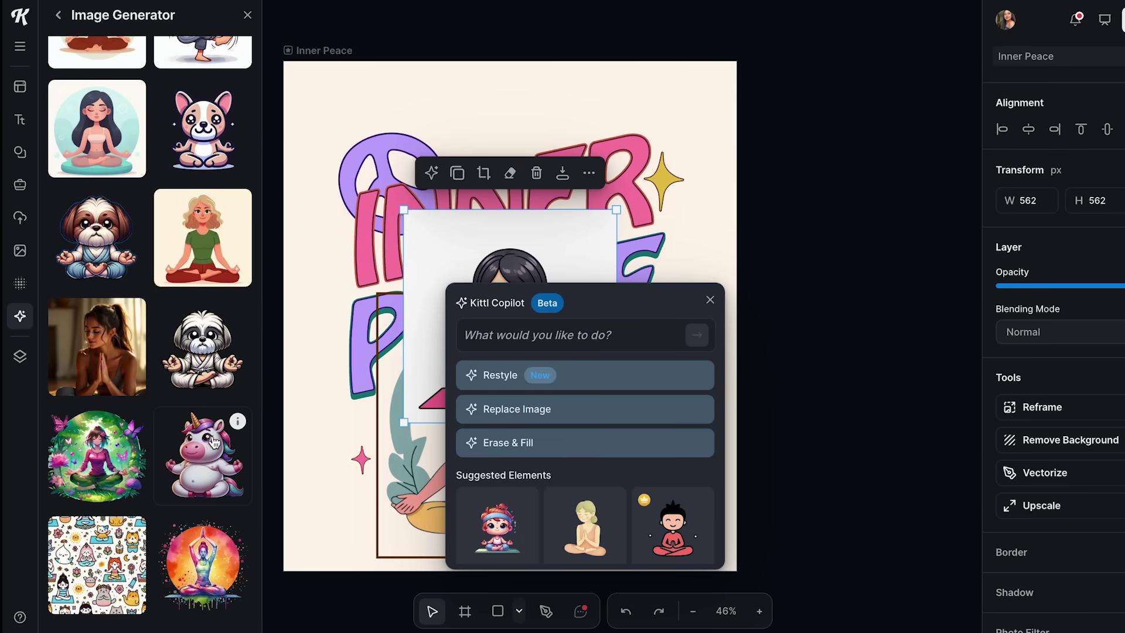
{"action": "left_click", "coordinate": [237, 424]}
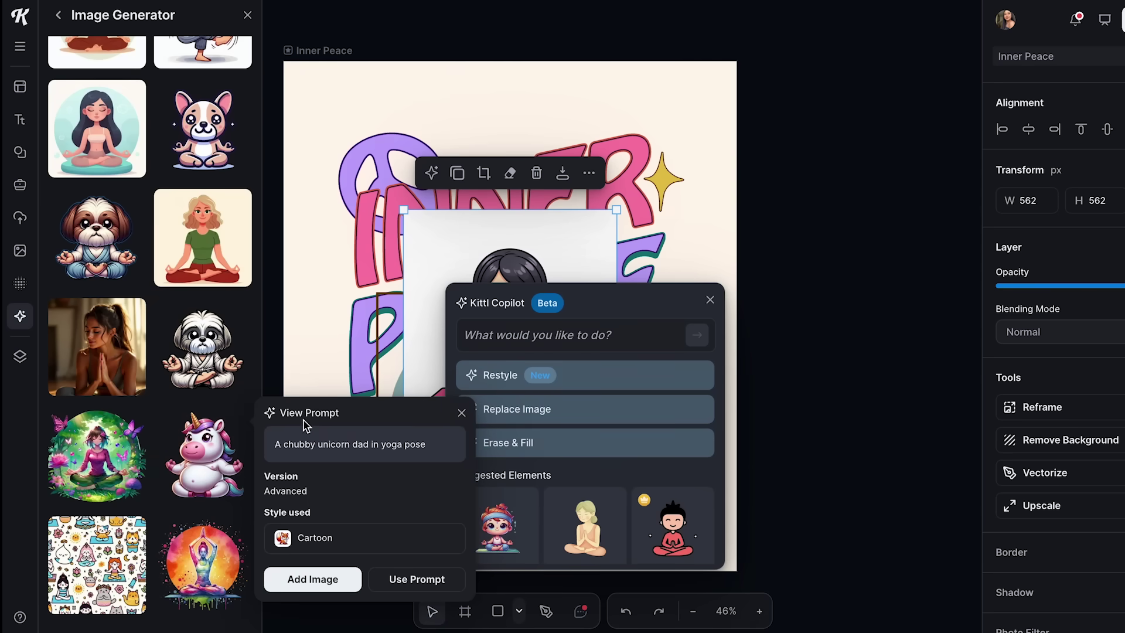
{"action": "mouse_move", "coordinate": [204, 424]}
{"action": "left_click", "coordinate": [202, 366]}
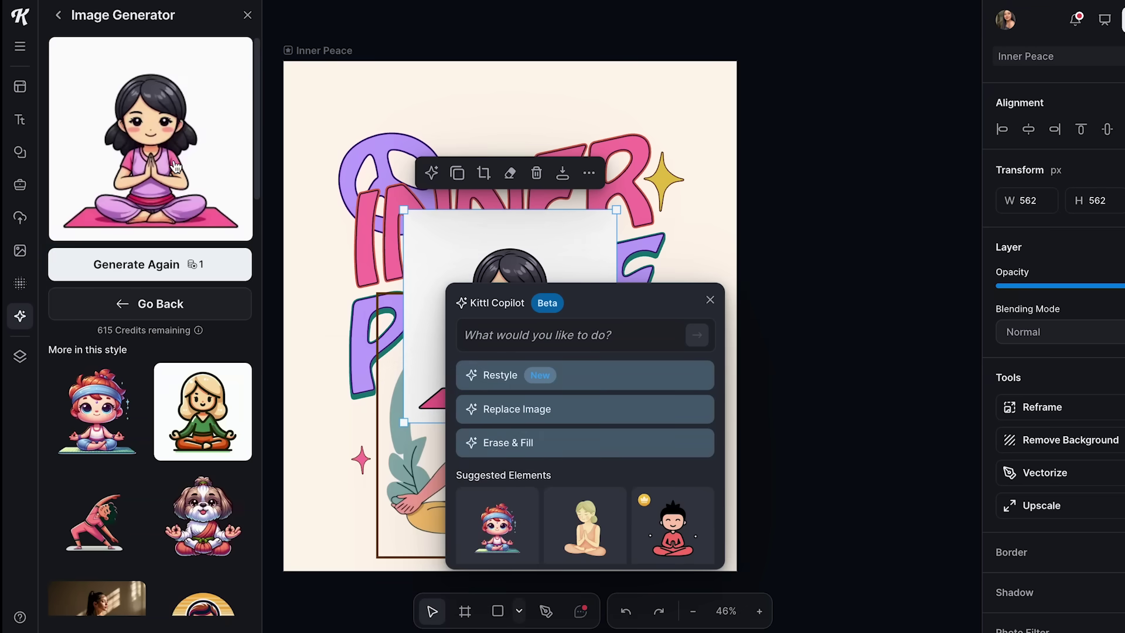
{"action": "left_click", "coordinate": [147, 263]}
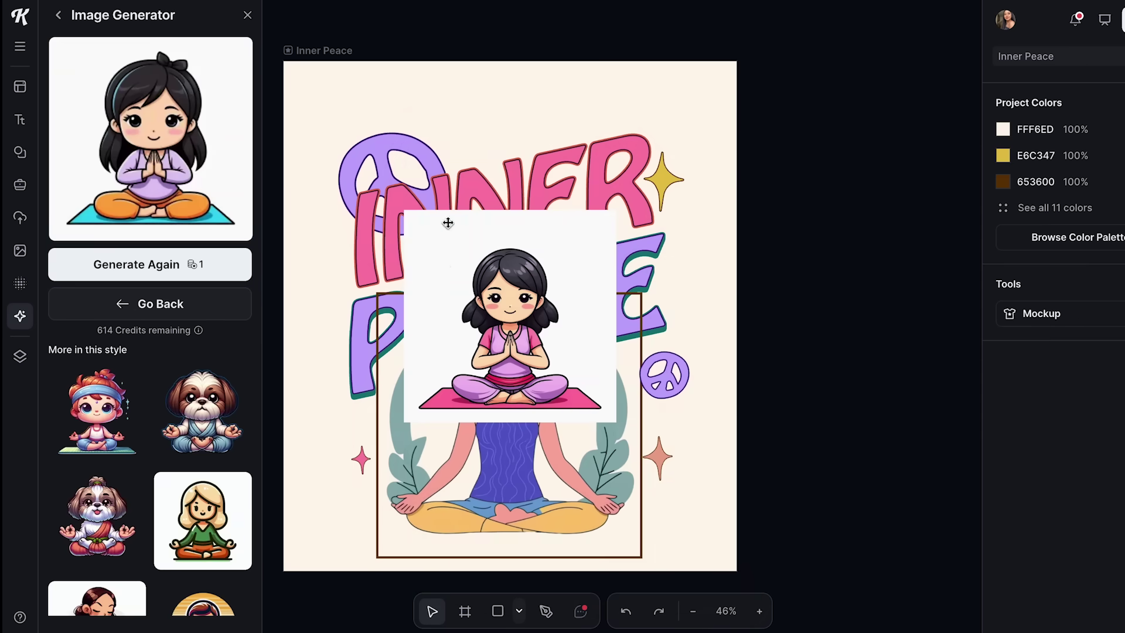
Delete the leaf-framed yoga figure and move the generated girl in pink and purple down below the PEACE lettering.
{"action": "left_click", "coordinate": [539, 310]}
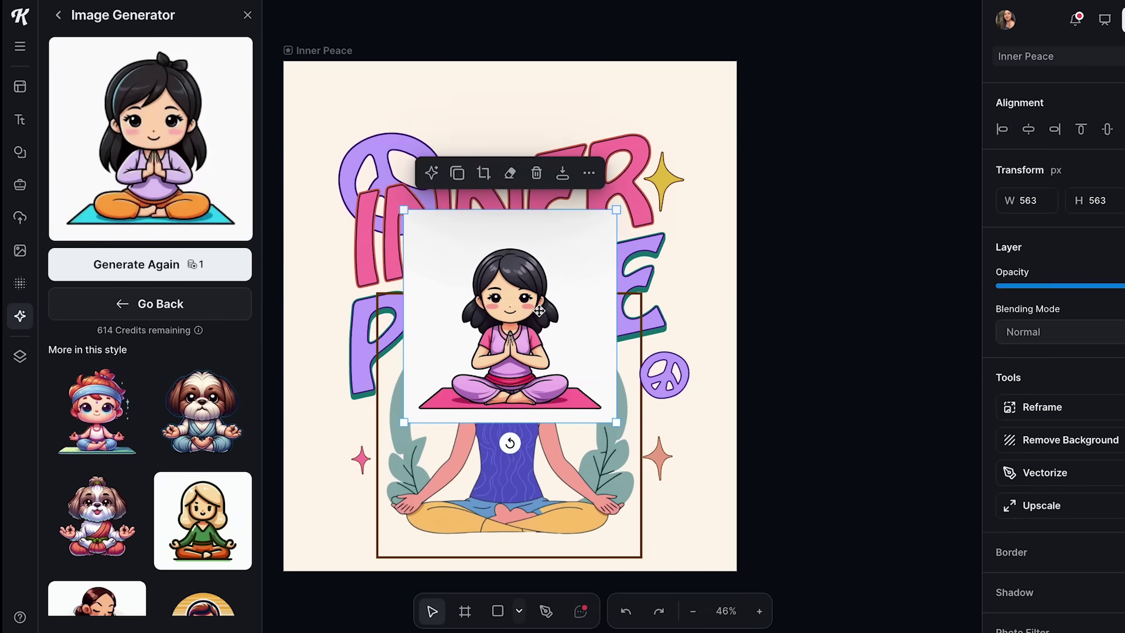
{"action": "left_click", "coordinate": [536, 474]}
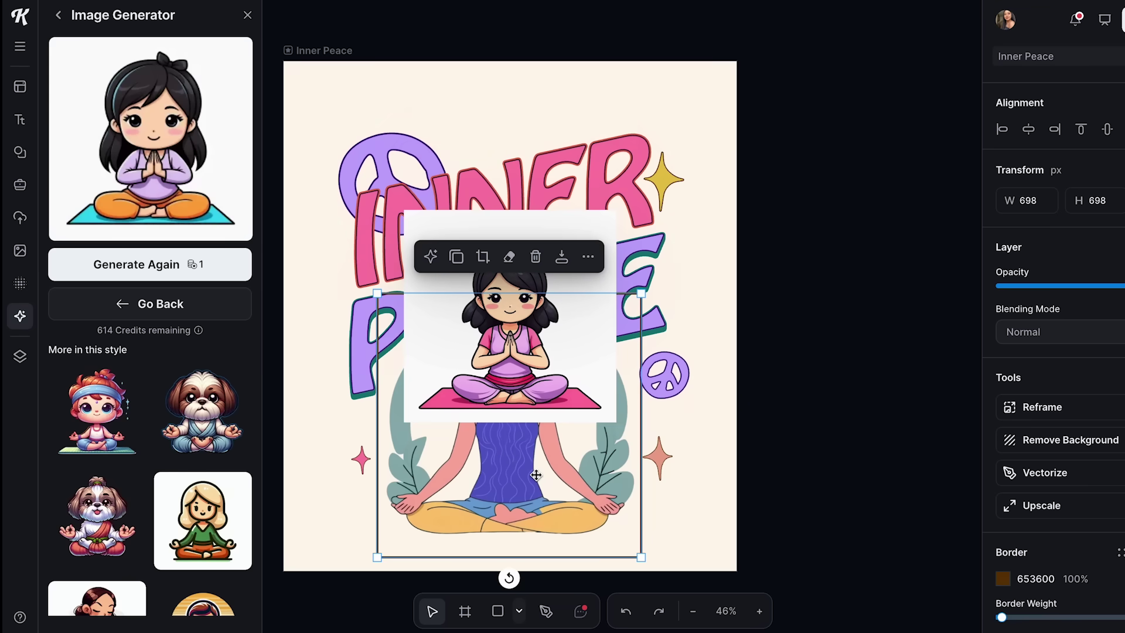
{"action": "key", "text": "Delete"}
{"action": "left_click_drag", "start_coordinate": [519, 397], "coordinate": [499, 520]}
Remove the girl image's background and resize it to about 645 × 567 px, centered with her head overlapping the PEACE lettering.
{"action": "scroll", "coordinate": [1089, 454], "scroll_direction": "down", "scroll_amount": 1}
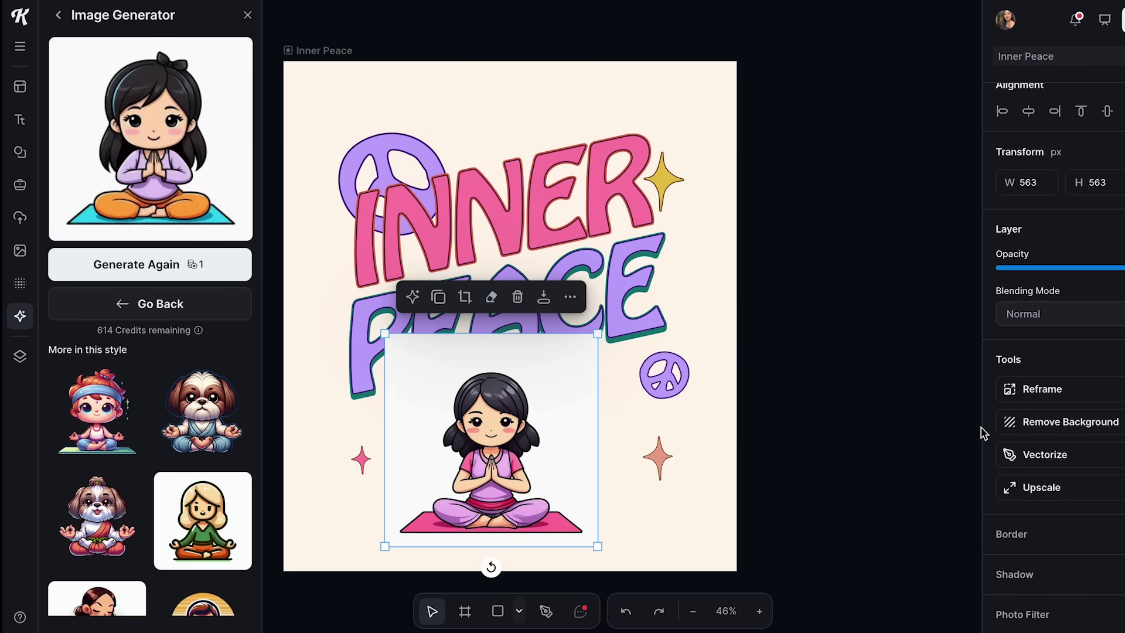
{"action": "left_click", "coordinate": [1056, 430]}
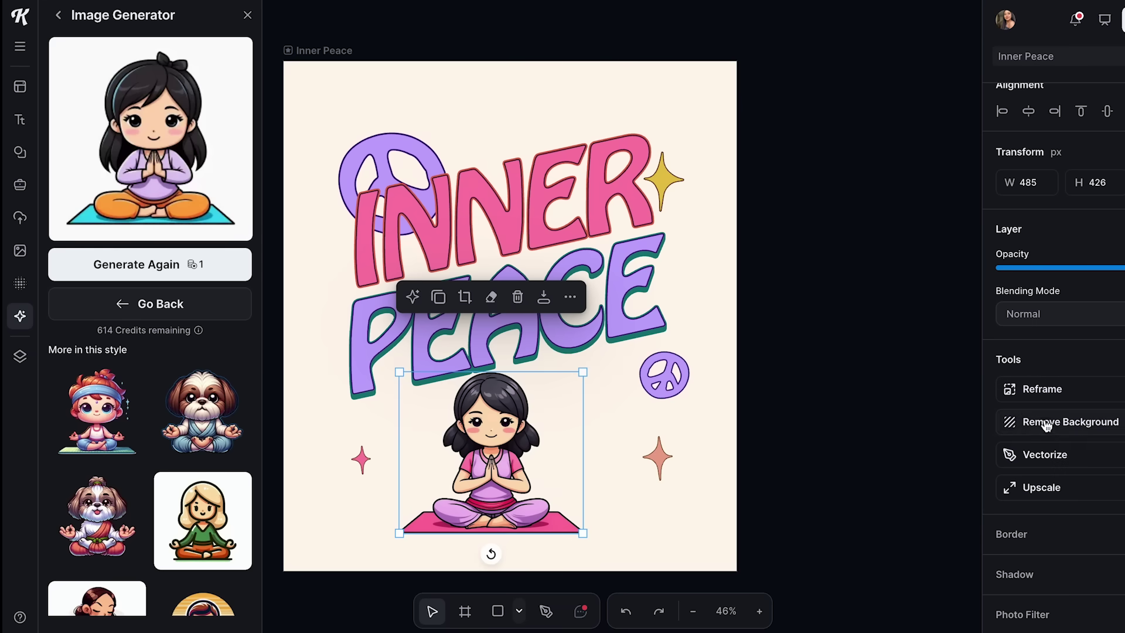
{"action": "left_click_drag", "start_coordinate": [585, 367], "coordinate": [740, 244]}
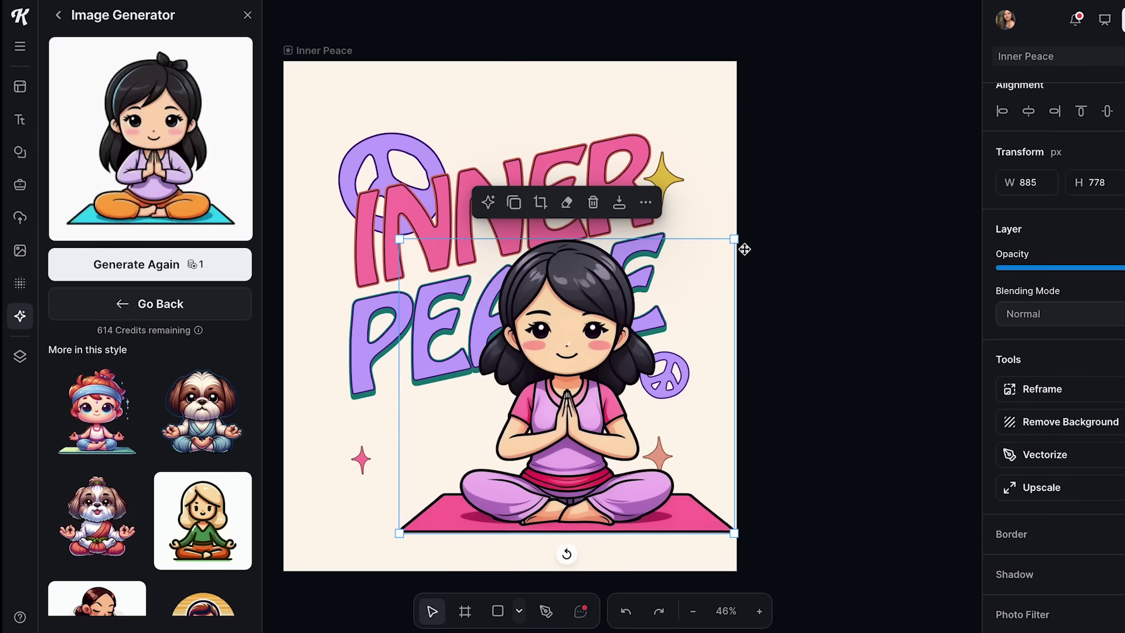
{"action": "left_click_drag", "start_coordinate": [571, 412], "coordinate": [522, 424]}
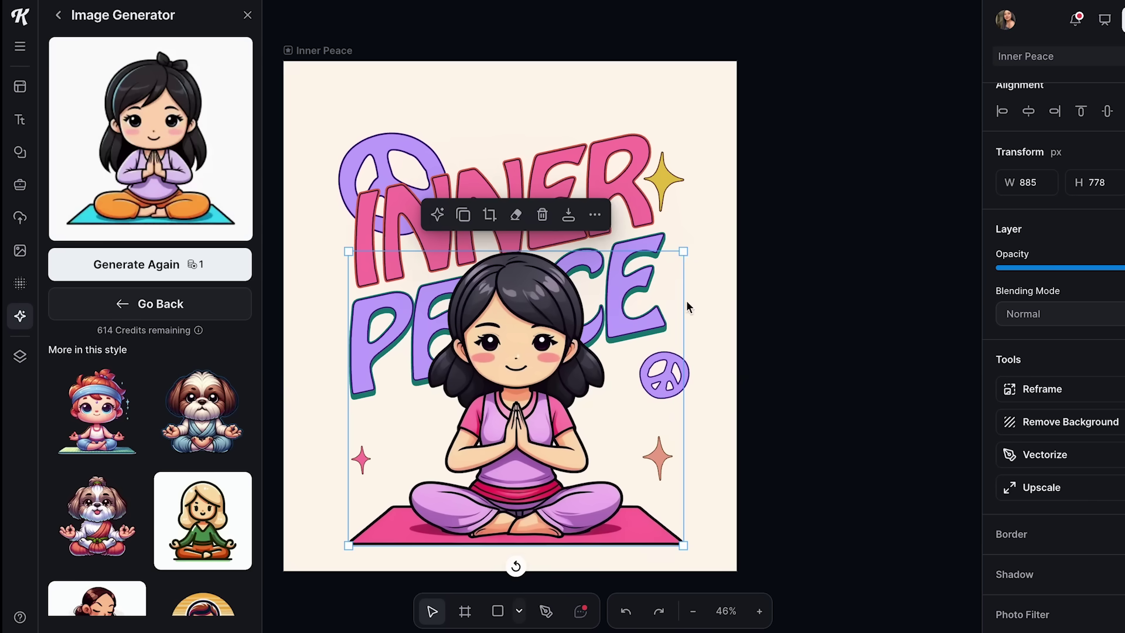
{"action": "left_click_drag", "start_coordinate": [684, 253], "coordinate": [628, 300]}
{"action": "left_click_drag", "start_coordinate": [457, 419], "coordinate": [479, 411]}
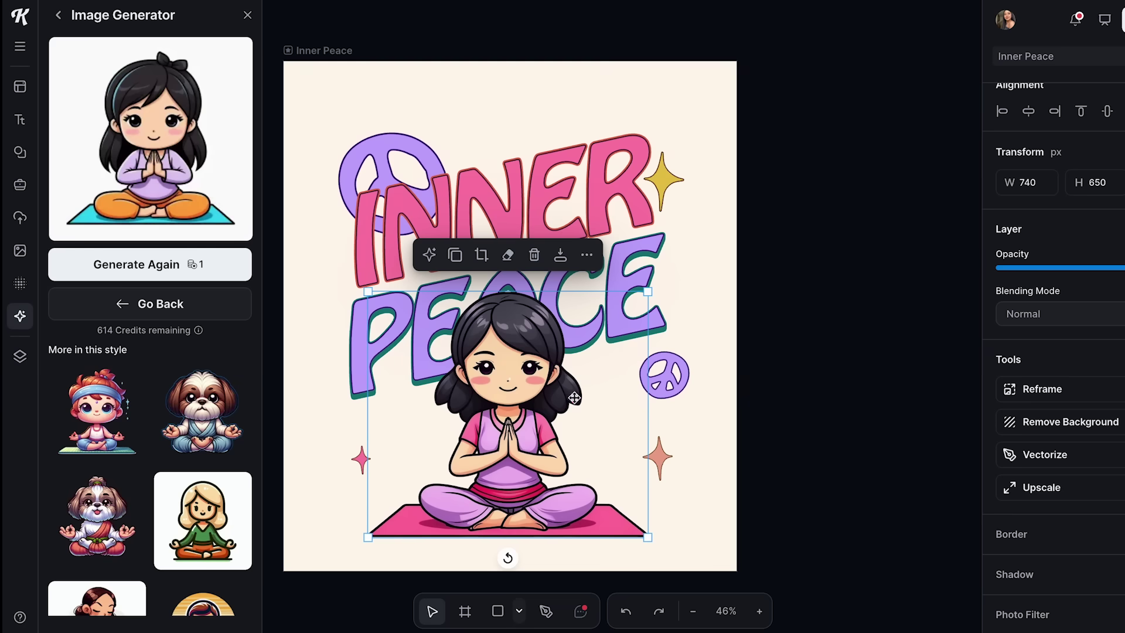
{"action": "left_click_drag", "start_coordinate": [368, 291], "coordinate": [385, 350]}
{"action": "left_click_drag", "start_coordinate": [504, 455], "coordinate": [491, 433]}
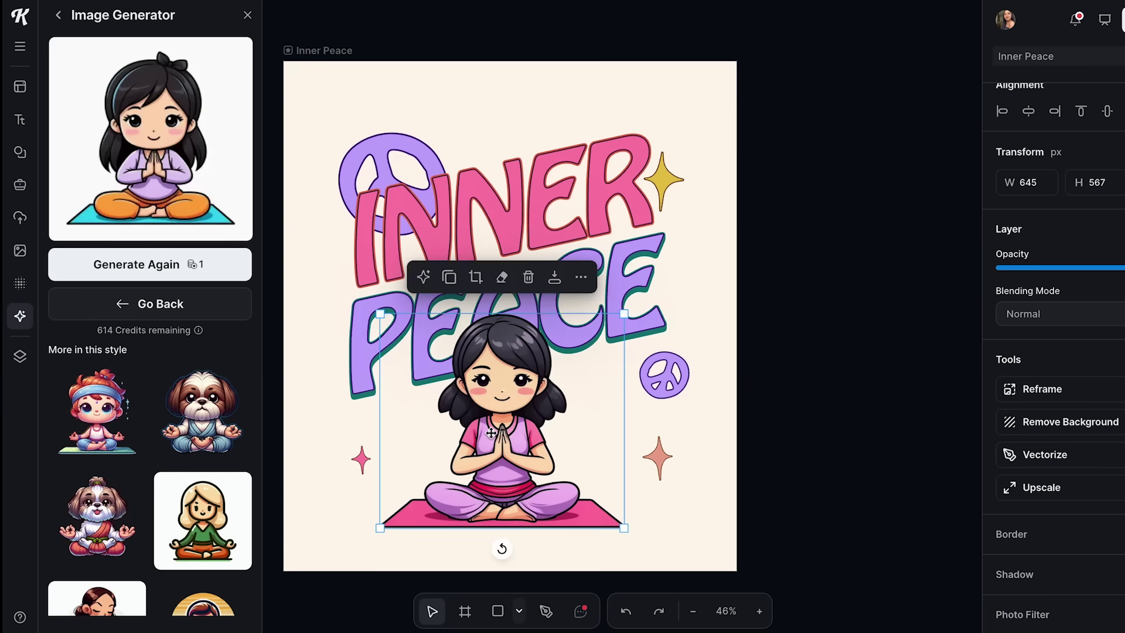
{"action": "left_click", "coordinate": [813, 249]}
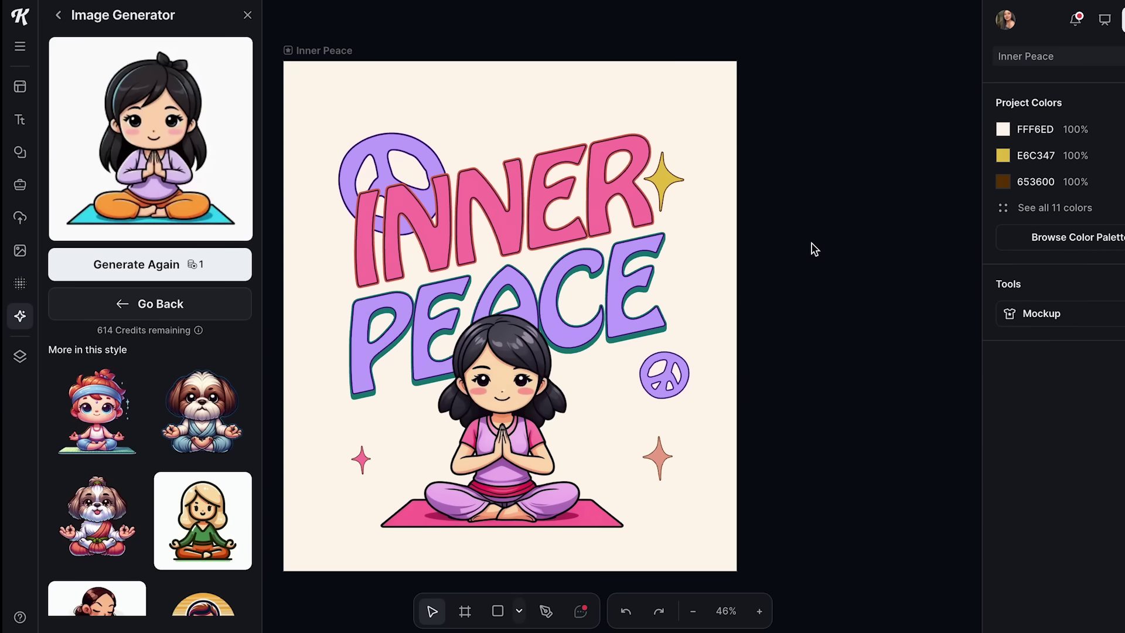
Add the meditating unicorn from the related images, enlarge it to about 706 × 706 px and place it over the girl.
{"action": "scroll", "coordinate": [164, 428], "scroll_direction": "down", "scroll_amount": 15}
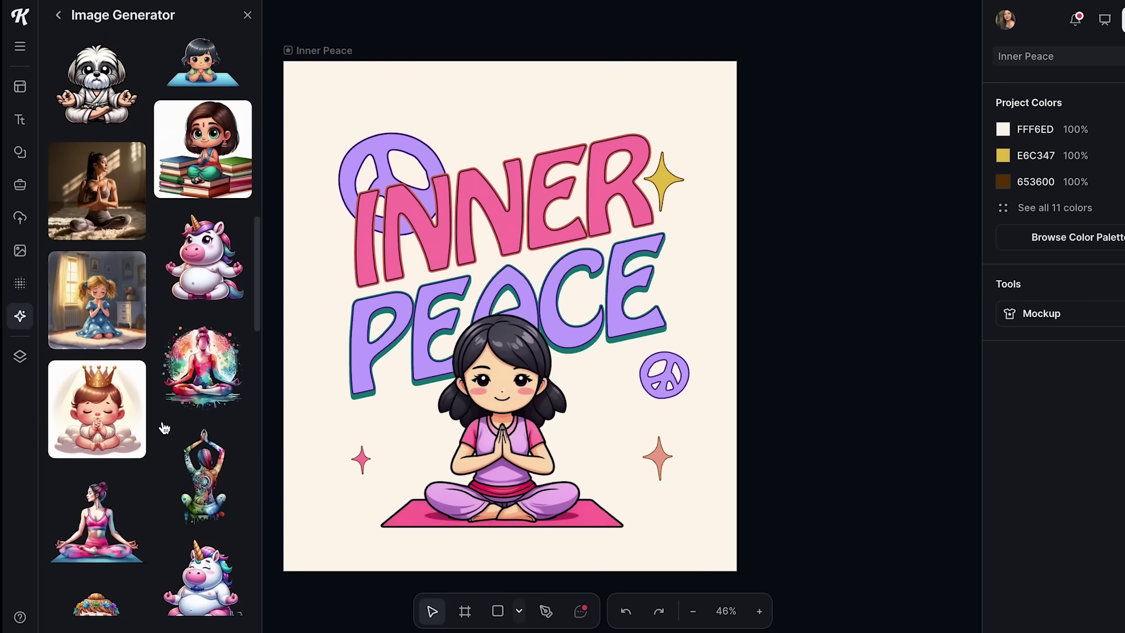
{"action": "left_click", "coordinate": [212, 263]}
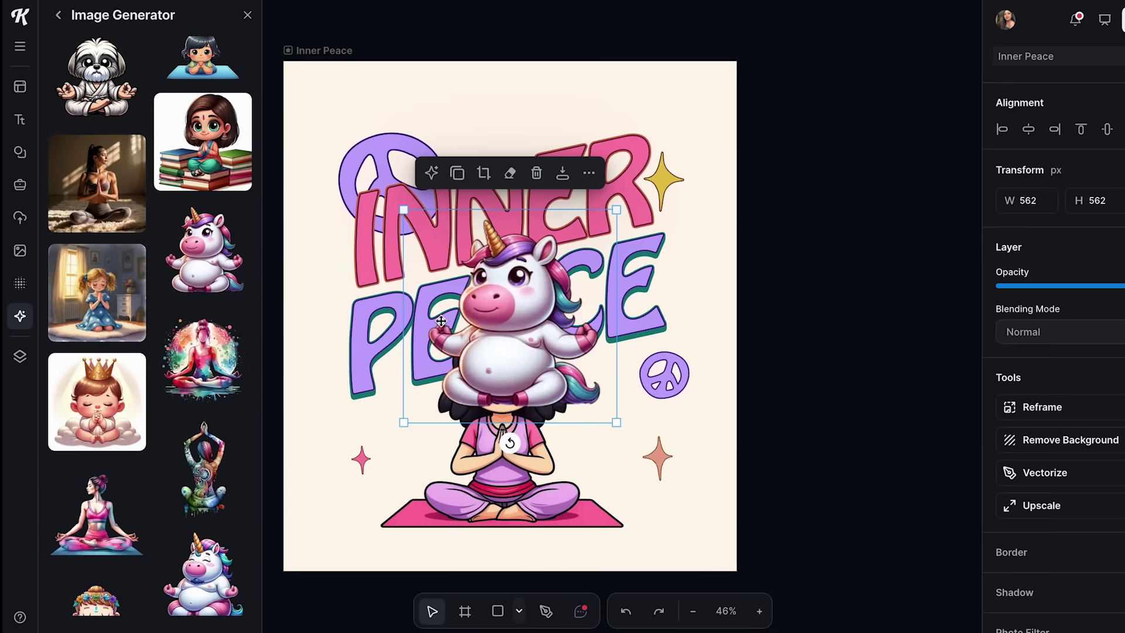
{"action": "left_click_drag", "start_coordinate": [441, 321], "coordinate": [414, 415]}
{"action": "left_click_drag", "start_coordinate": [589, 311], "coordinate": [645, 256]}
{"action": "left_click_drag", "start_coordinate": [494, 413], "coordinate": [481, 437]}
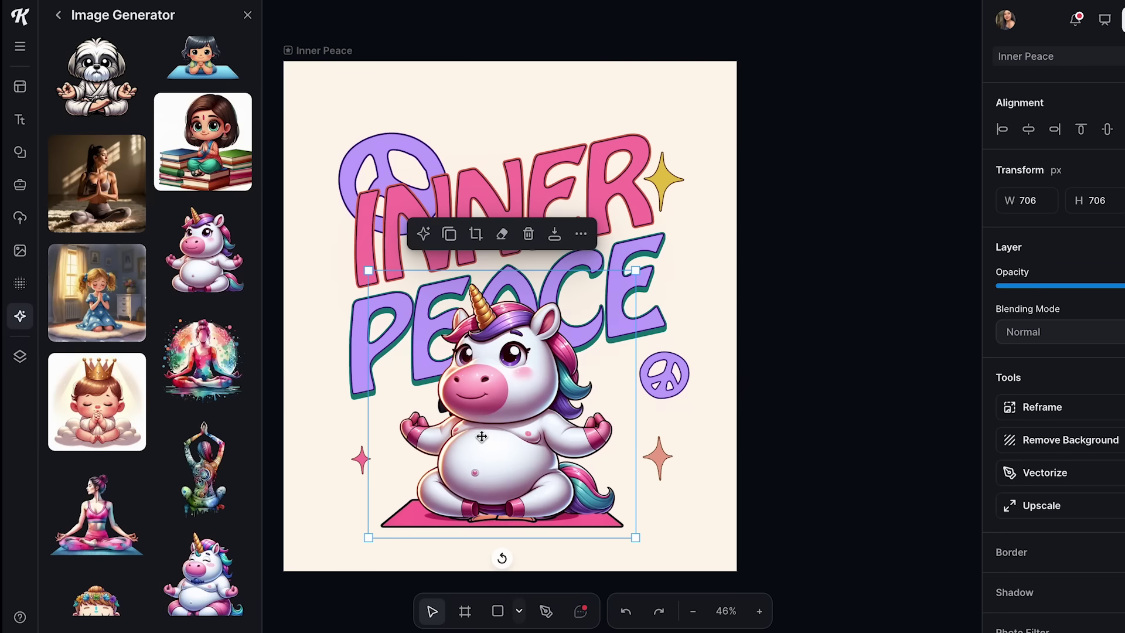
Delete the meditating unicorn covering the girl and browse more of the related AI-generated images.
{"action": "key", "text": "Delete"}
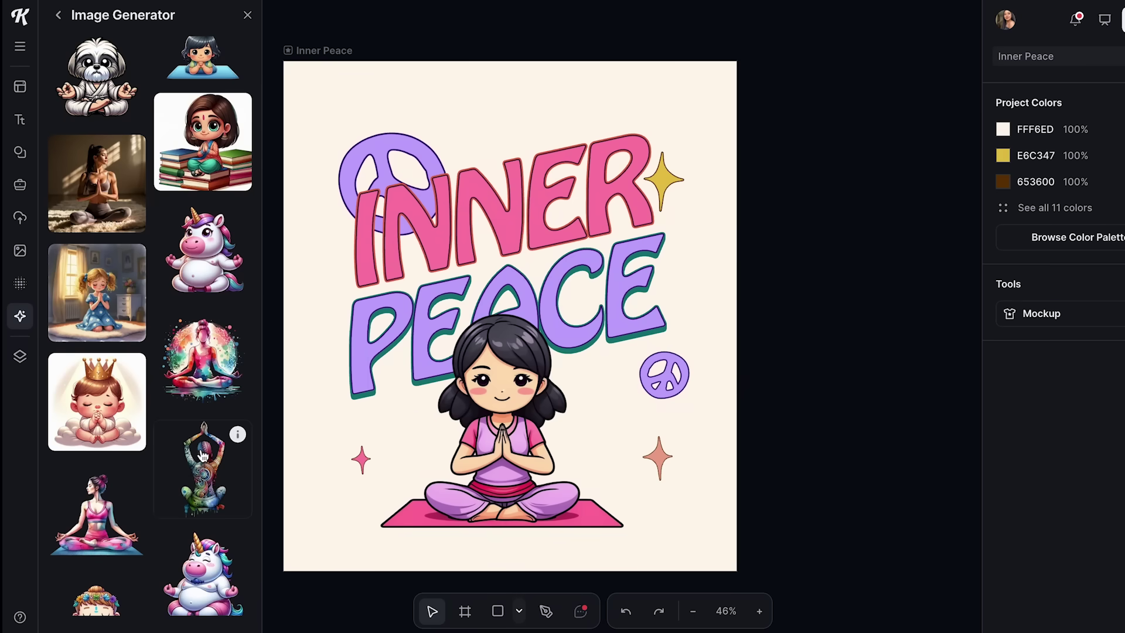
{"action": "scroll", "coordinate": [229, 445], "scroll_direction": "down", "scroll_amount": 3}
{"action": "left_click", "coordinate": [130, 449]}
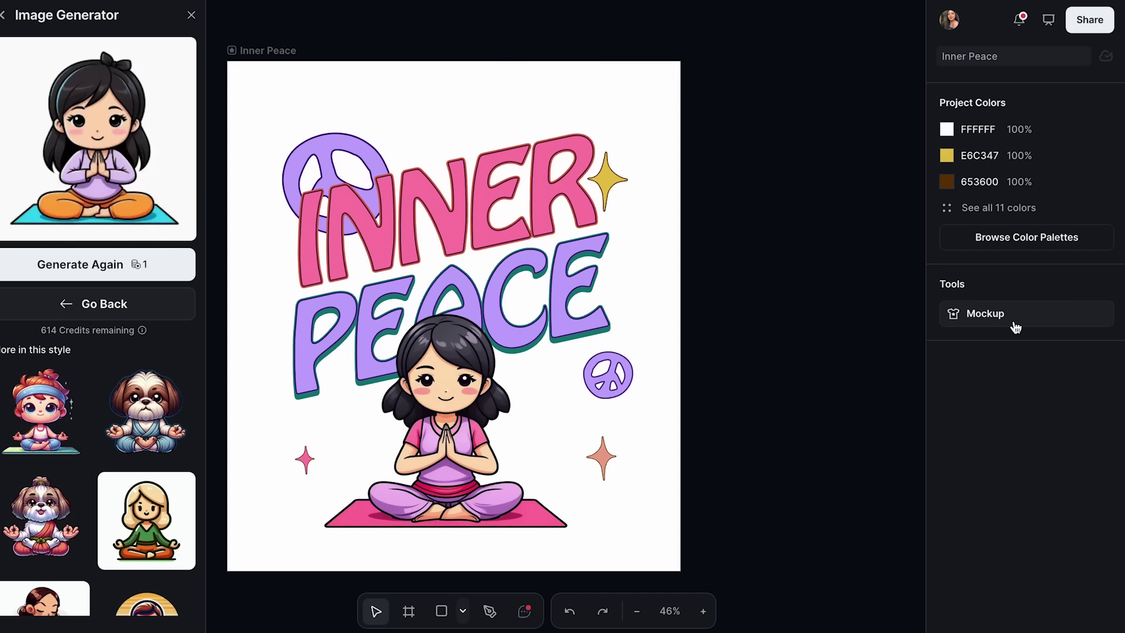
Open the design in a flat T-shirt mockup, enlarge it slightly and center it on the shirt's chest.
{"action": "left_click", "coordinate": [1015, 326]}
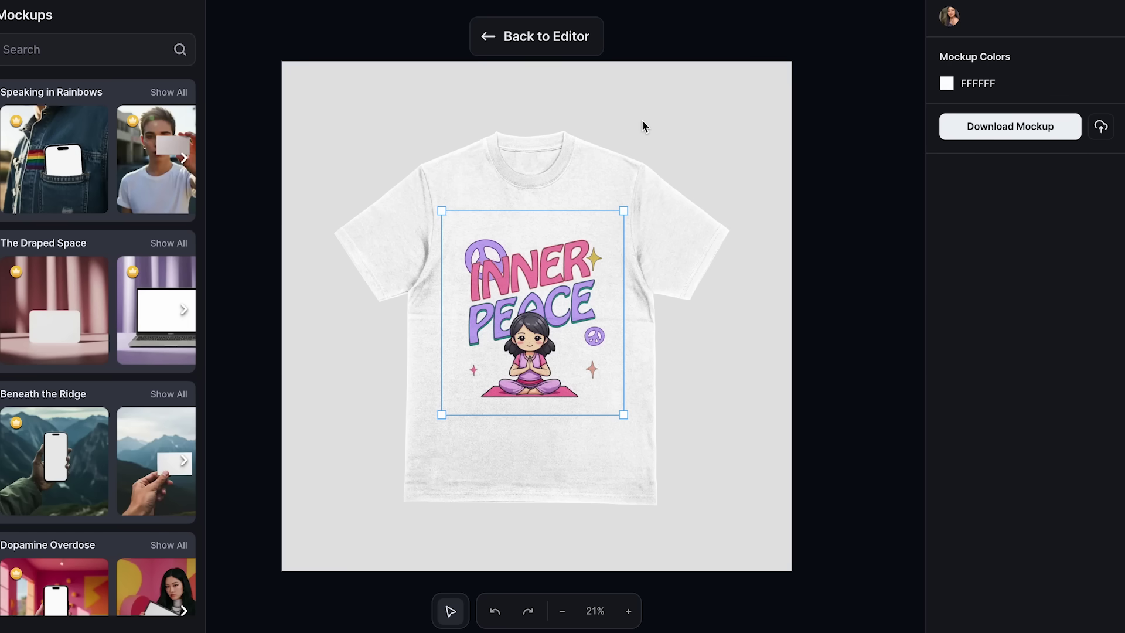
{"action": "left_click_drag", "start_coordinate": [605, 275], "coordinate": [599, 279]}
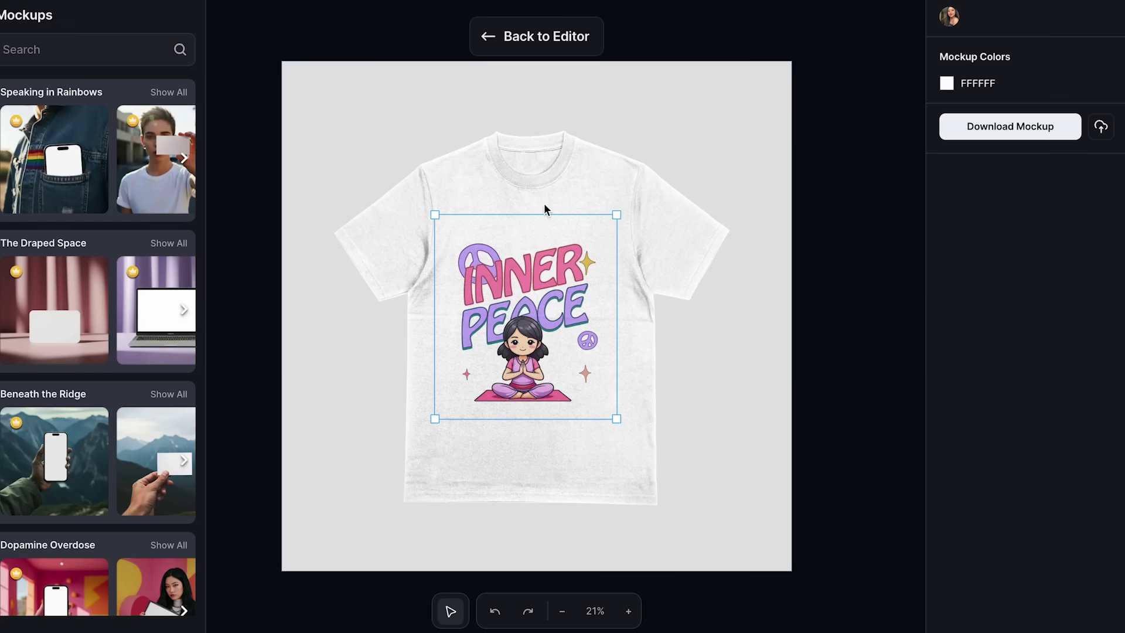
{"action": "left_click_drag", "start_coordinate": [531, 335], "coordinate": [530, 287]}
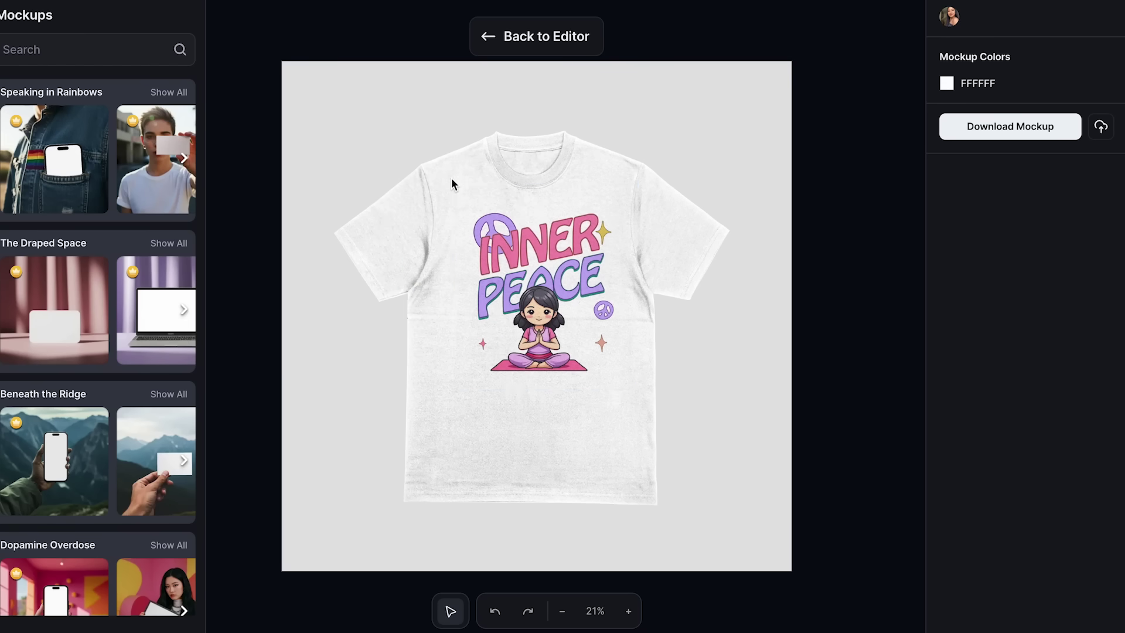
{"action": "left_click_drag", "start_coordinate": [448, 181], "coordinate": [397, 157]}
{"action": "left_click_drag", "start_coordinate": [532, 273], "coordinate": [541, 304]}
{"action": "mouse_move", "coordinate": [644, 171]}
{"action": "left_mouse_down"}
{"action": "mouse_move", "coordinate": [613, 186]}
{"action": "mouse_move", "coordinate": [626, 184]}
{"action": "left_mouse_up"}
Recolor the flat T-shirt mockup from the color picker, trying a dark red and settling on light pink-purple F1C0F4.
{"action": "left_click", "coordinate": [949, 84]}
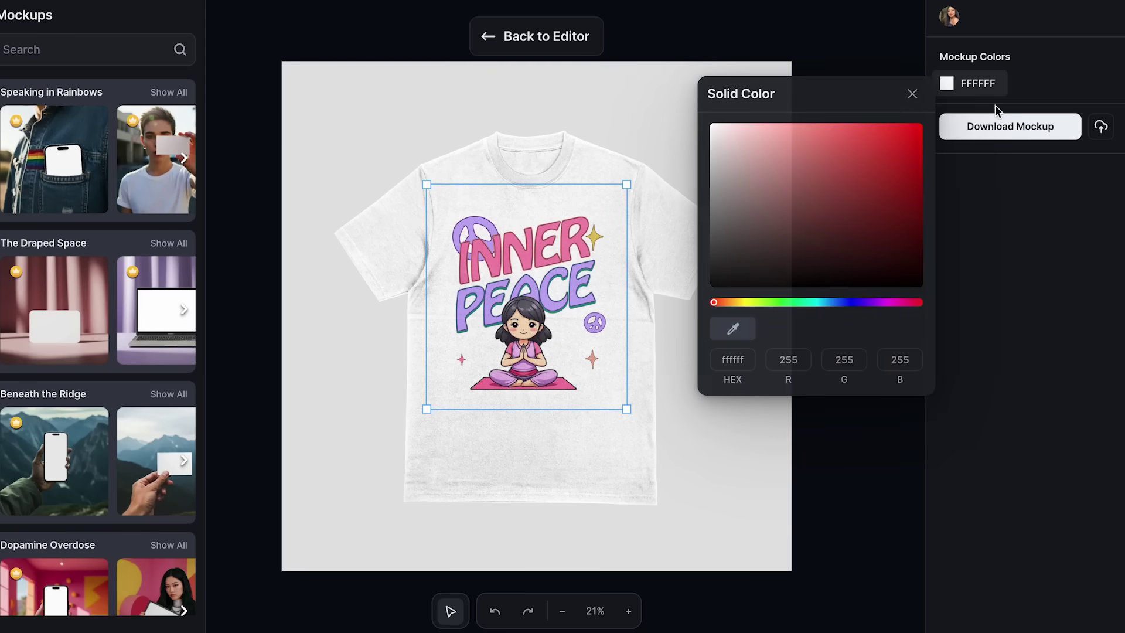
{"action": "left_click", "coordinate": [862, 262]}
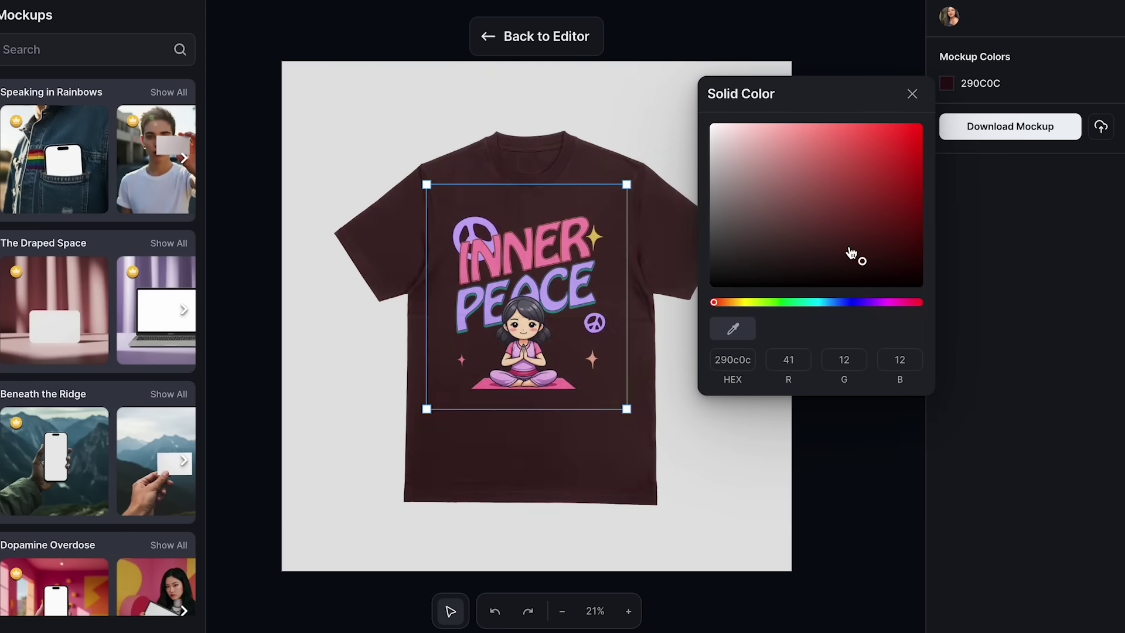
{"action": "left_click", "coordinate": [883, 302]}
{"action": "left_click_drag", "start_coordinate": [761, 156], "coordinate": [752, 125]}
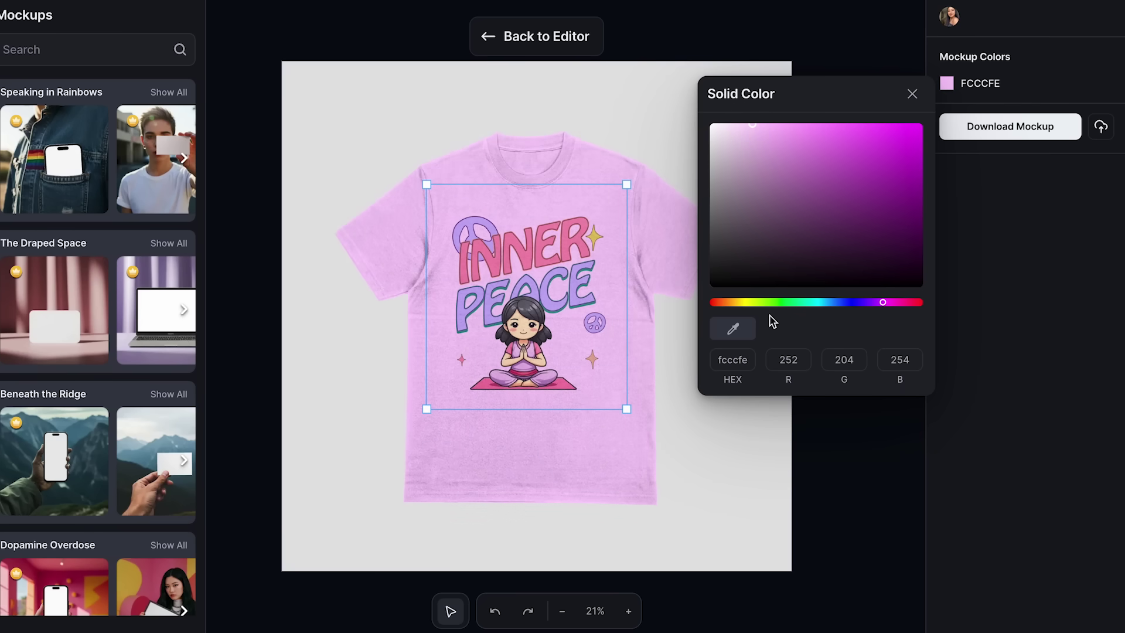
{"action": "double_click", "coordinate": [727, 359]}
{"action": "key", "text": "BackSpace"}
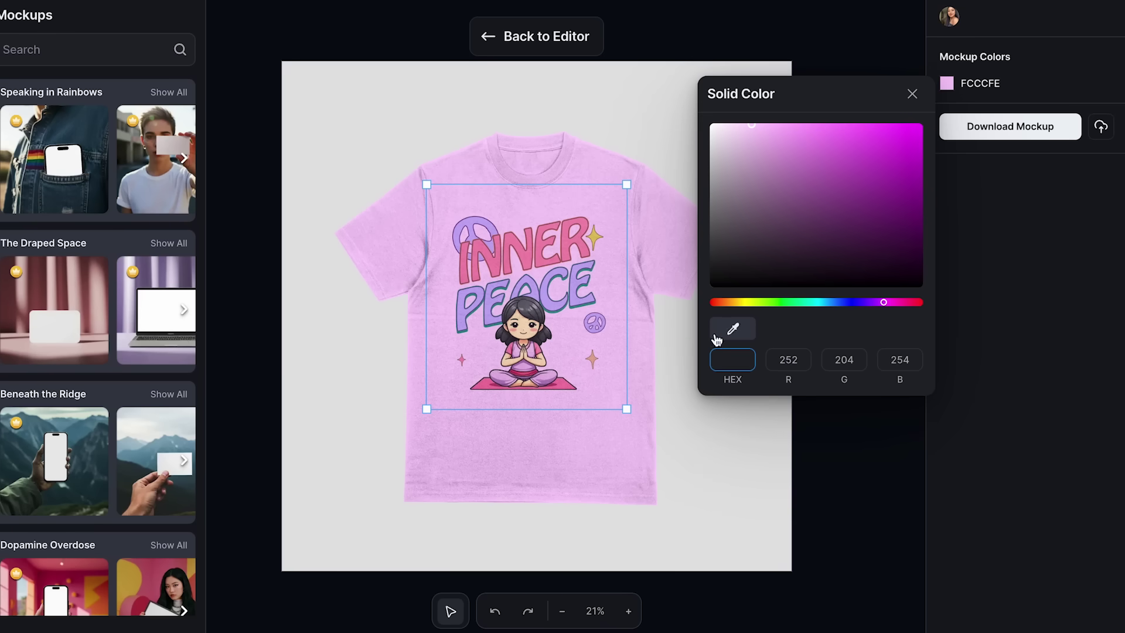
{"action": "mouse_move", "coordinate": [752, 137]}
{"action": "left_mouse_down"}
{"action": "mouse_move", "coordinate": [750, 147]}
{"action": "mouse_move", "coordinate": [756, 120]}
{"action": "mouse_move", "coordinate": [785, 139]}
{"action": "mouse_move", "coordinate": [753, 126]}
{"action": "left_mouse_up"}
{"action": "key", "text": "Escape"}
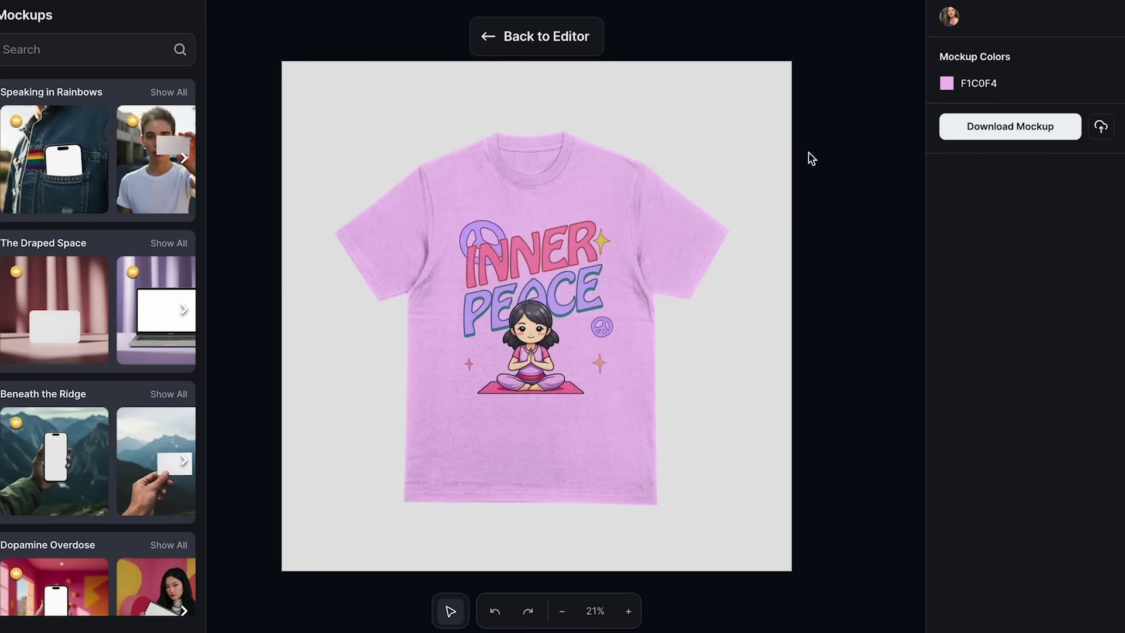
Browse the mockup collections and search the mockups for "tshirt".
{"action": "scroll", "coordinate": [120, 358], "scroll_direction": "down", "scroll_amount": 6}
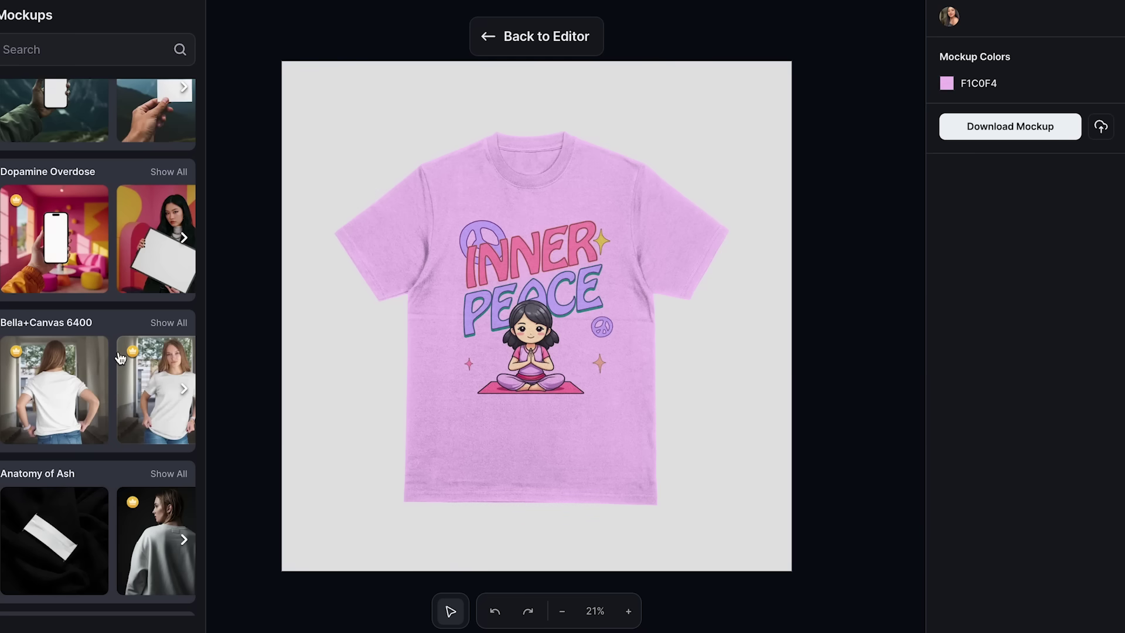
{"action": "scroll", "coordinate": [91, 262], "scroll_direction": "down", "scroll_amount": 5}
{"action": "scroll", "coordinate": [94, 351], "scroll_direction": "up", "scroll_amount": 10}
{"action": "left_click", "coordinate": [56, 53]}
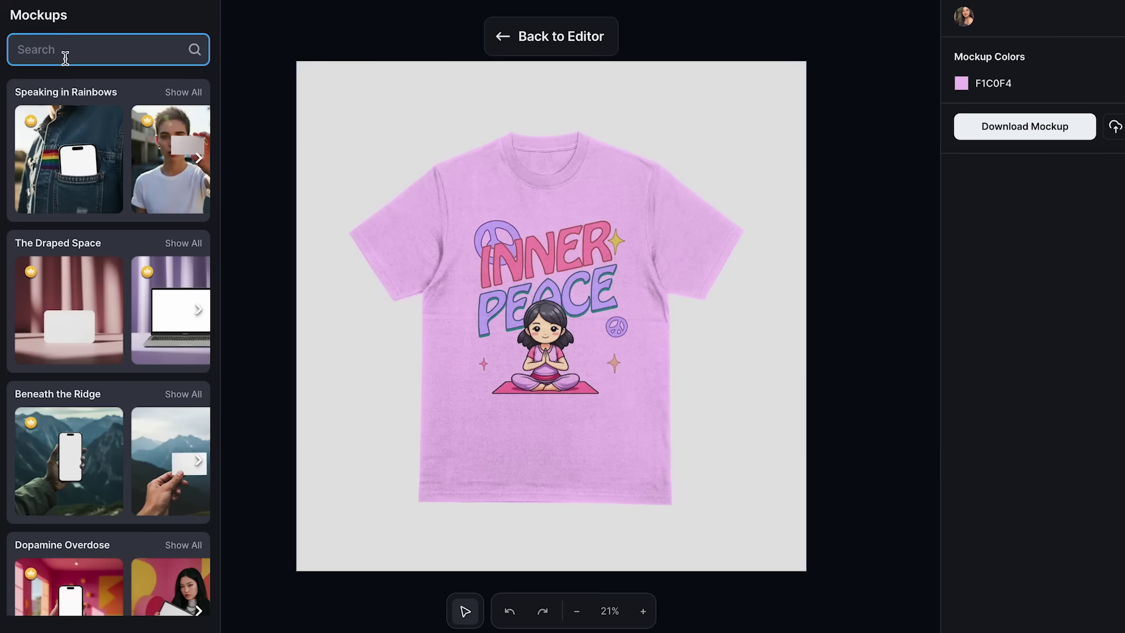
{"action": "type", "text": "tshirt"}
{"action": "key", "text": "Return"}
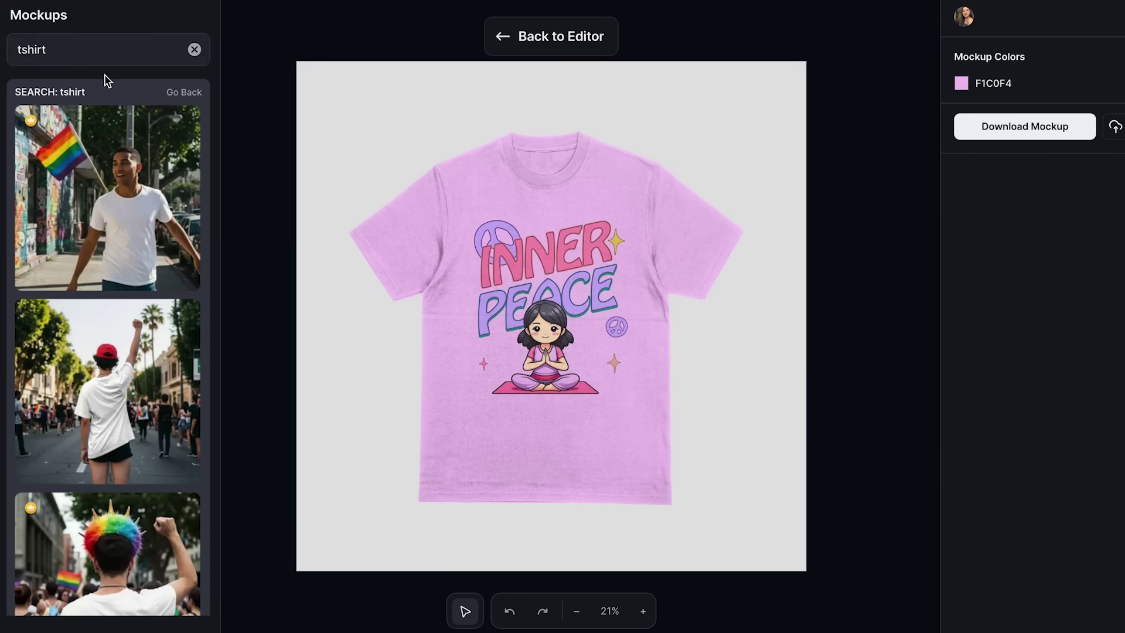
Apply the T-shirt mockup of the woman reclining on a teal sofa and place the design on her shirt front.
{"action": "scroll", "coordinate": [142, 233], "scroll_direction": "down", "scroll_amount": 10}
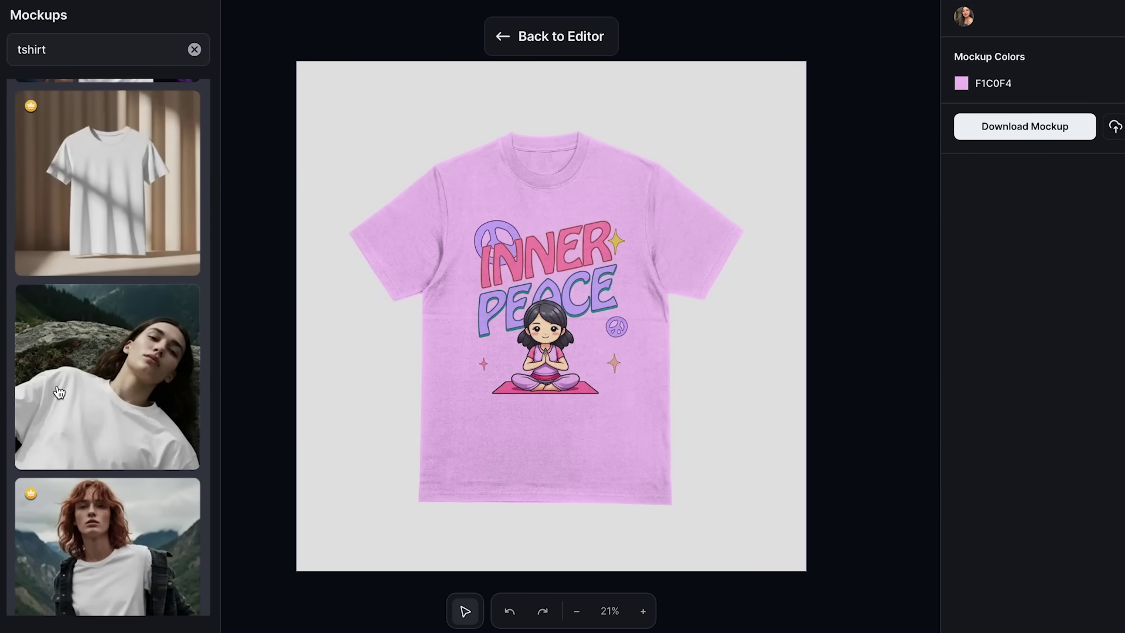
{"action": "scroll", "coordinate": [129, 176], "scroll_direction": "down", "scroll_amount": 3}
{"action": "scroll", "coordinate": [111, 282], "scroll_direction": "down", "scroll_amount": 9}
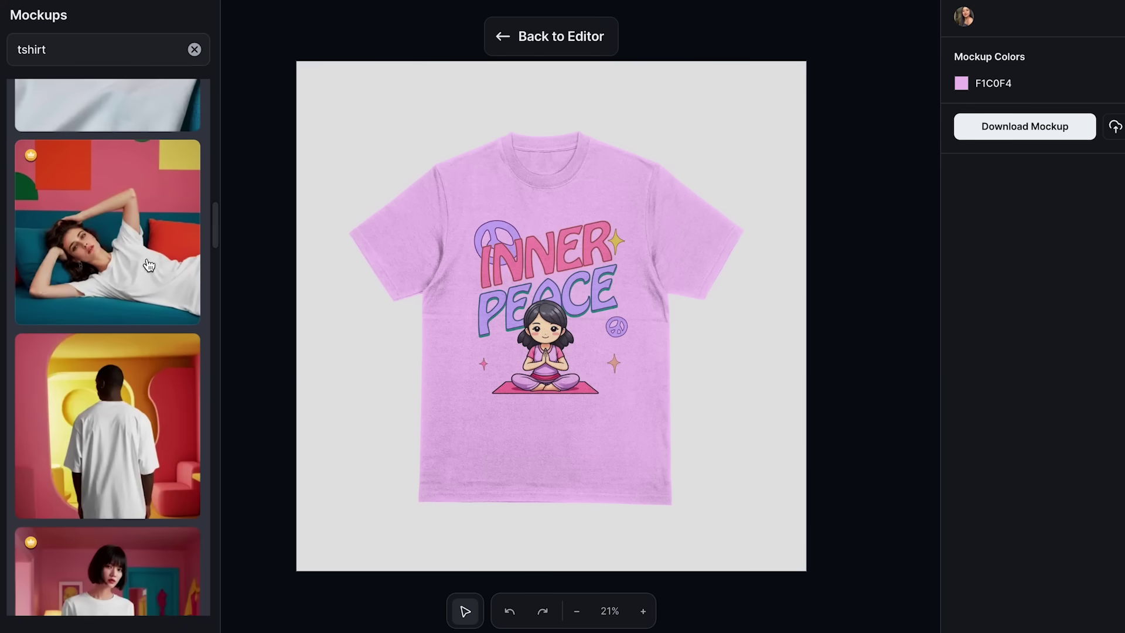
{"action": "scroll", "coordinate": [127, 259], "scroll_direction": "down", "scroll_amount": 7}
{"action": "scroll", "coordinate": [125, 322], "scroll_direction": "up", "scroll_amount": 8}
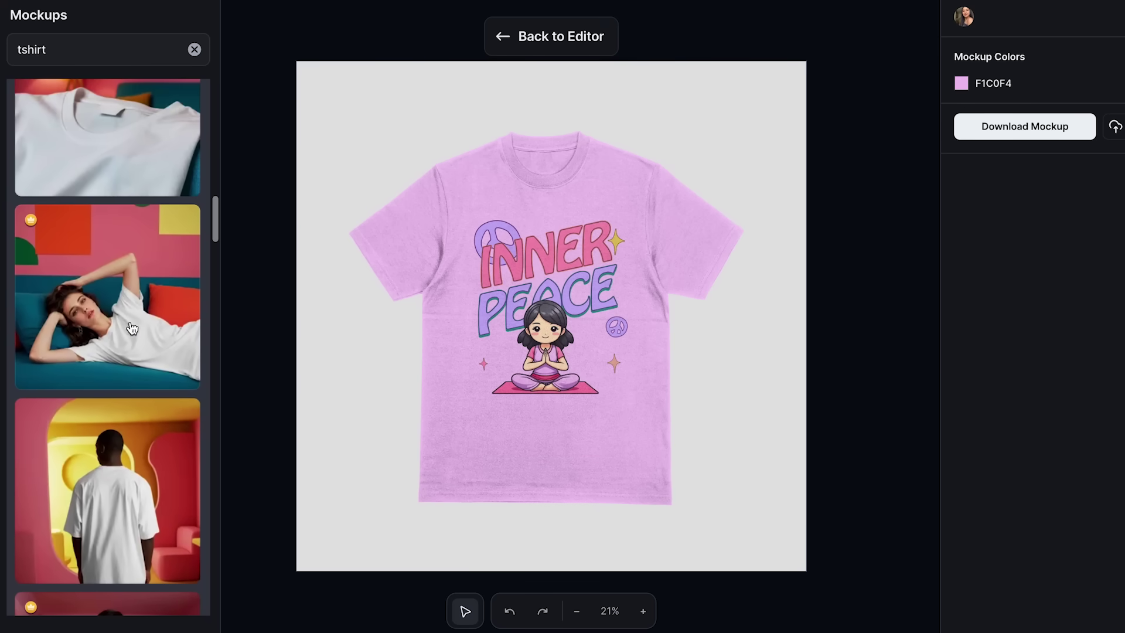
{"action": "left_click", "coordinate": [151, 316]}
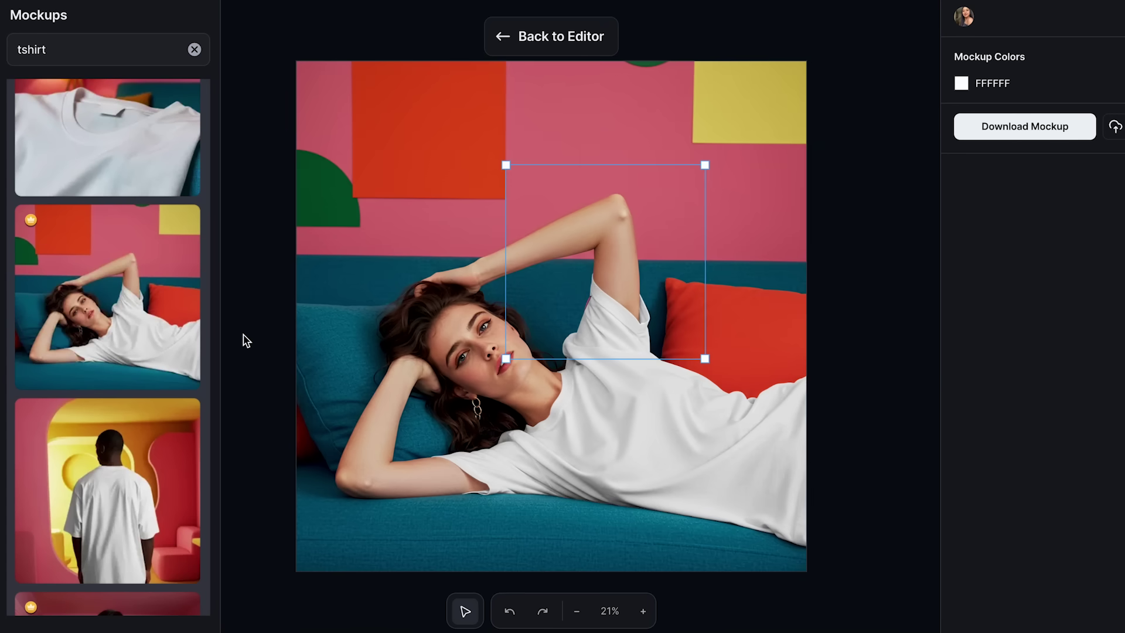
{"action": "left_click_drag", "start_coordinate": [580, 271], "coordinate": [647, 487]}
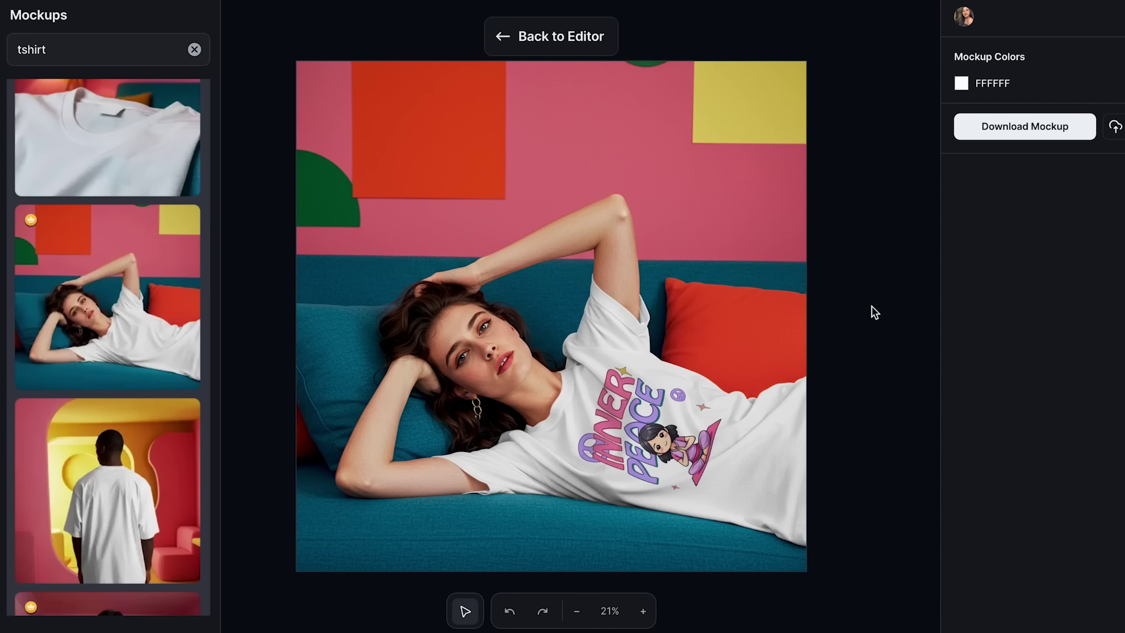
Apply the mockup of the long-haired woman with a hand on her hip, then enlarge the design and position it on her shirt's chest.
{"action": "scroll", "coordinate": [111, 253], "scroll_direction": "down", "scroll_amount": 10}
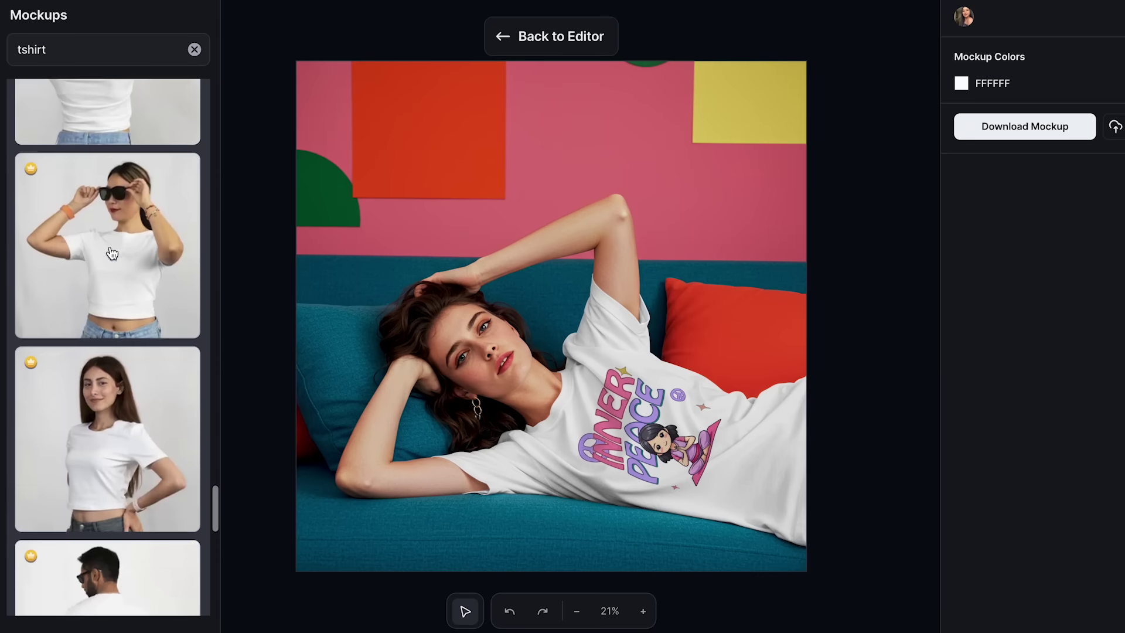
{"action": "scroll", "coordinate": [111, 253], "scroll_direction": "down", "scroll_amount": 8}
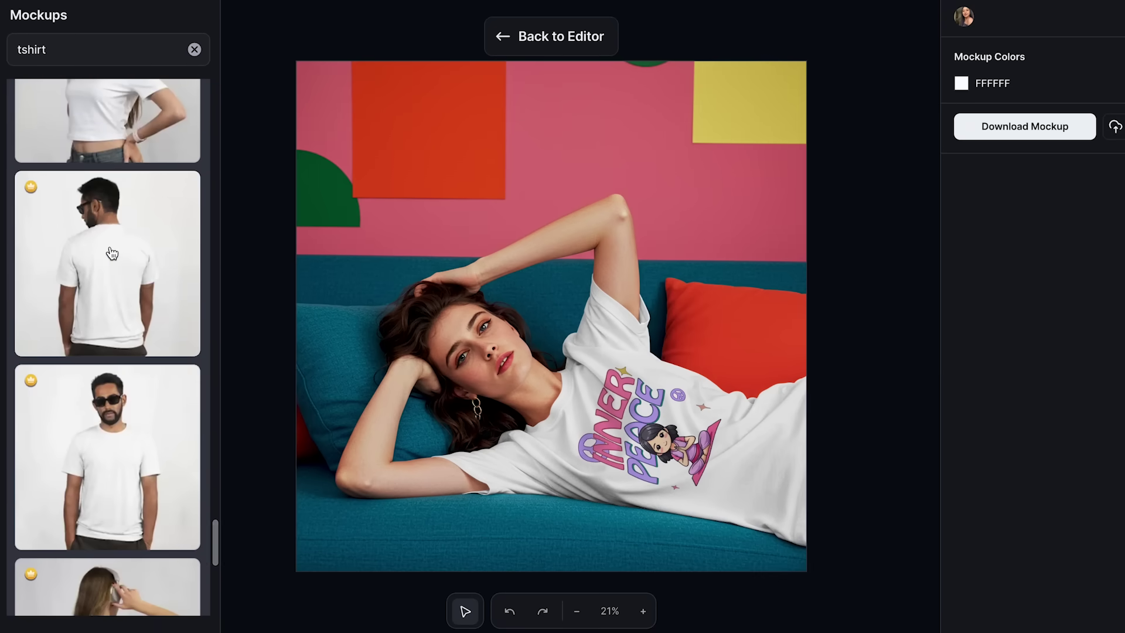
{"action": "scroll", "coordinate": [111, 253], "scroll_direction": "down", "scroll_amount": 3}
{"action": "scroll", "coordinate": [112, 253], "scroll_direction": "down", "scroll_amount": 5}
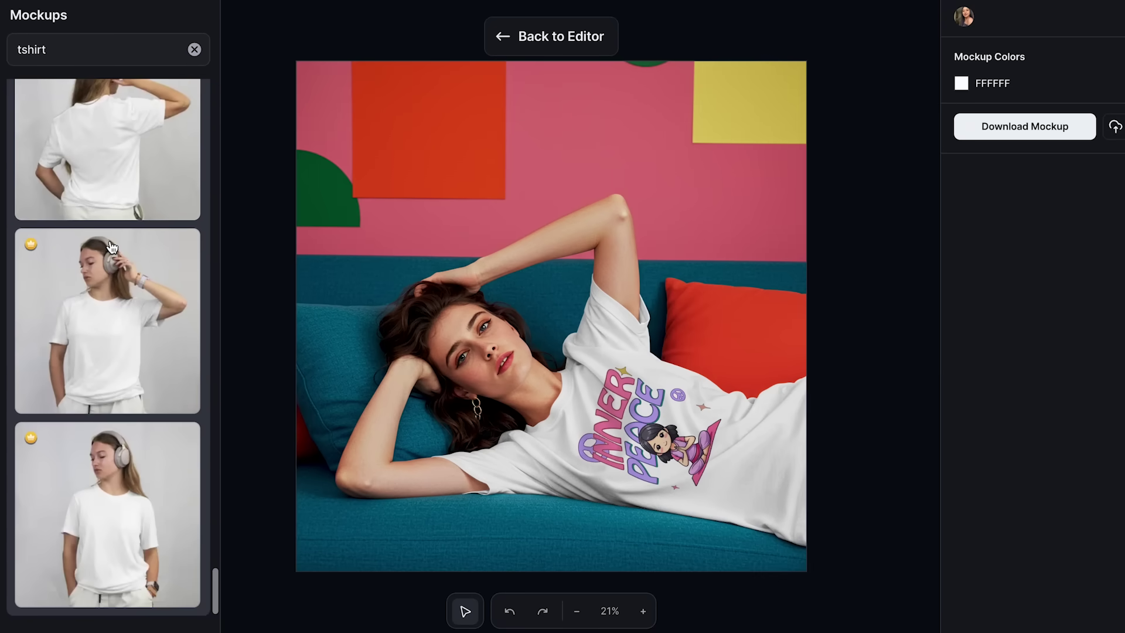
{"action": "scroll", "coordinate": [98, 330], "scroll_direction": "down", "scroll_amount": 10}
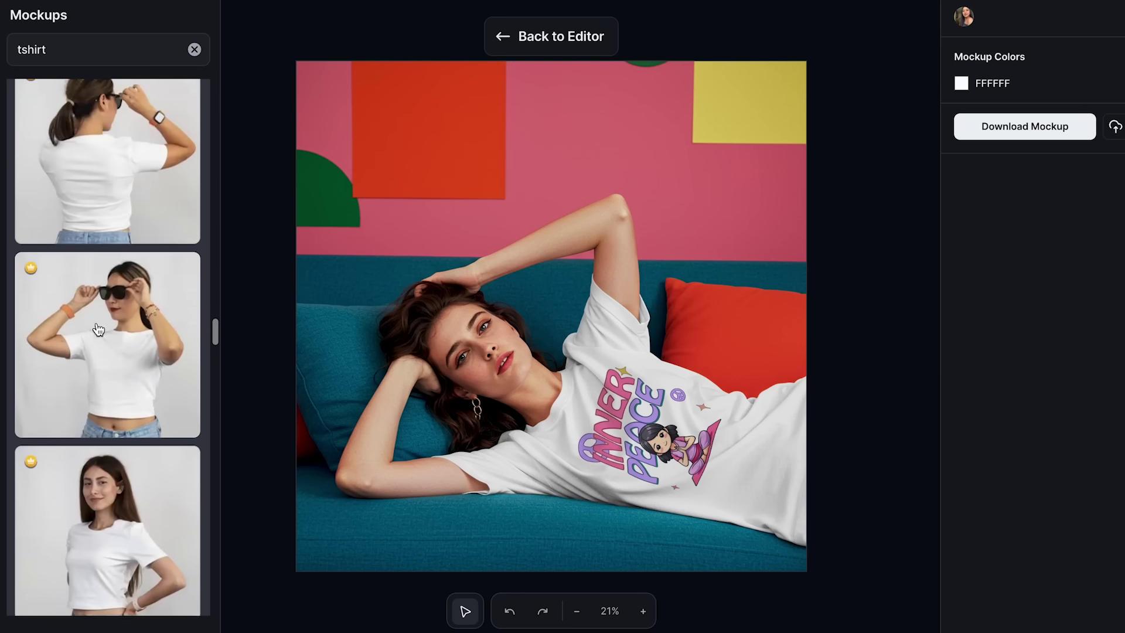
{"action": "left_click", "coordinate": [106, 354]}
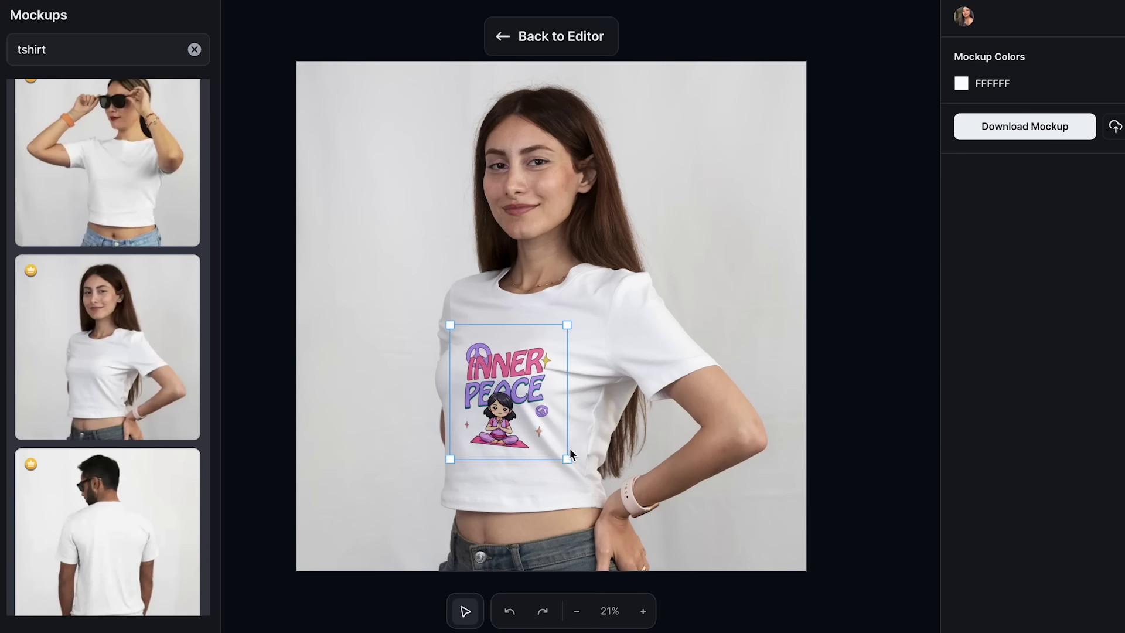
{"action": "left_click_drag", "start_coordinate": [567, 459], "coordinate": [592, 475]}
{"action": "mouse_move", "coordinate": [523, 424]}
{"action": "left_mouse_down"}
{"action": "mouse_move", "coordinate": [497, 390]}
{"action": "mouse_move", "coordinate": [531, 404]}
{"action": "mouse_move", "coordinate": [506, 448]}
{"action": "mouse_move", "coordinate": [581, 445]}
{"action": "mouse_move", "coordinate": [586, 369]}
{"action": "mouse_move", "coordinate": [551, 375]}
{"action": "mouse_move", "coordinate": [539, 441]}
{"action": "mouse_move", "coordinate": [603, 399]}
{"action": "mouse_move", "coordinate": [586, 357]}
{"action": "mouse_move", "coordinate": [611, 350]}
{"action": "mouse_move", "coordinate": [603, 372]}
{"action": "mouse_move", "coordinate": [536, 366]}
{"action": "mouse_move", "coordinate": [508, 410]}
{"action": "mouse_move", "coordinate": [523, 417]}
{"action": "mouse_move", "coordinate": [503, 411]}
{"action": "mouse_move", "coordinate": [514, 417]}
{"action": "left_mouse_up"}
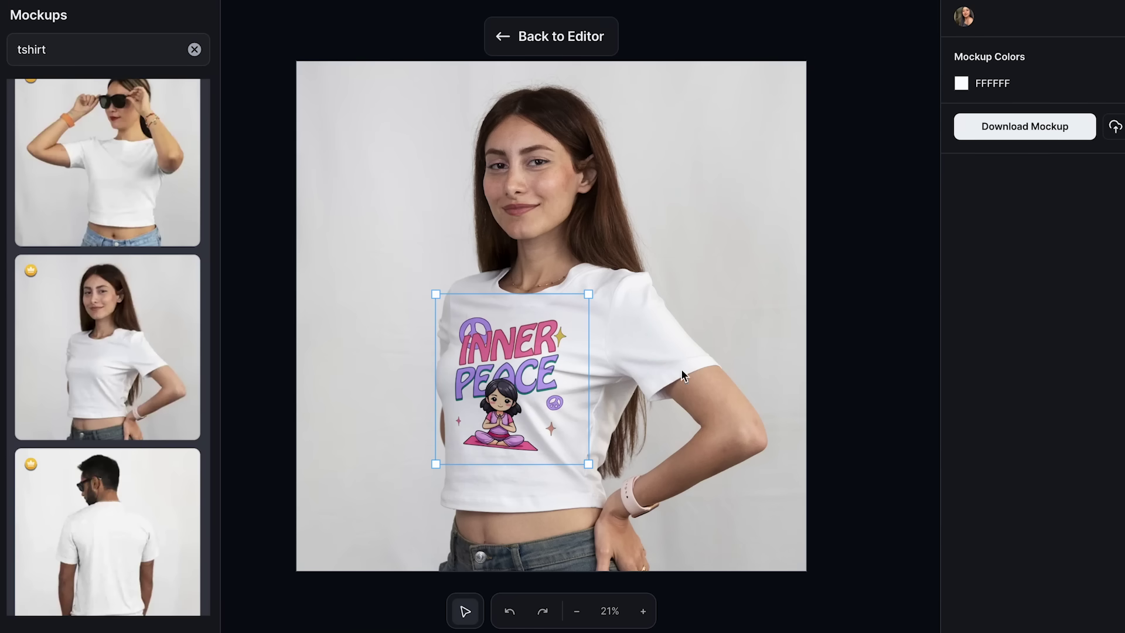
{"action": "left_click", "coordinate": [703, 343]}
{"action": "left_click", "coordinate": [516, 388]}
{"action": "mouse_move", "coordinate": [517, 390]}
{"action": "left_mouse_down"}
{"action": "mouse_move", "coordinate": [506, 387]}
{"action": "mouse_move", "coordinate": [517, 391]}
{"action": "left_mouse_up"}
Recolor the woman's T-shirt to light pink-purple E5BCE6.
{"action": "left_click", "coordinate": [962, 83]}
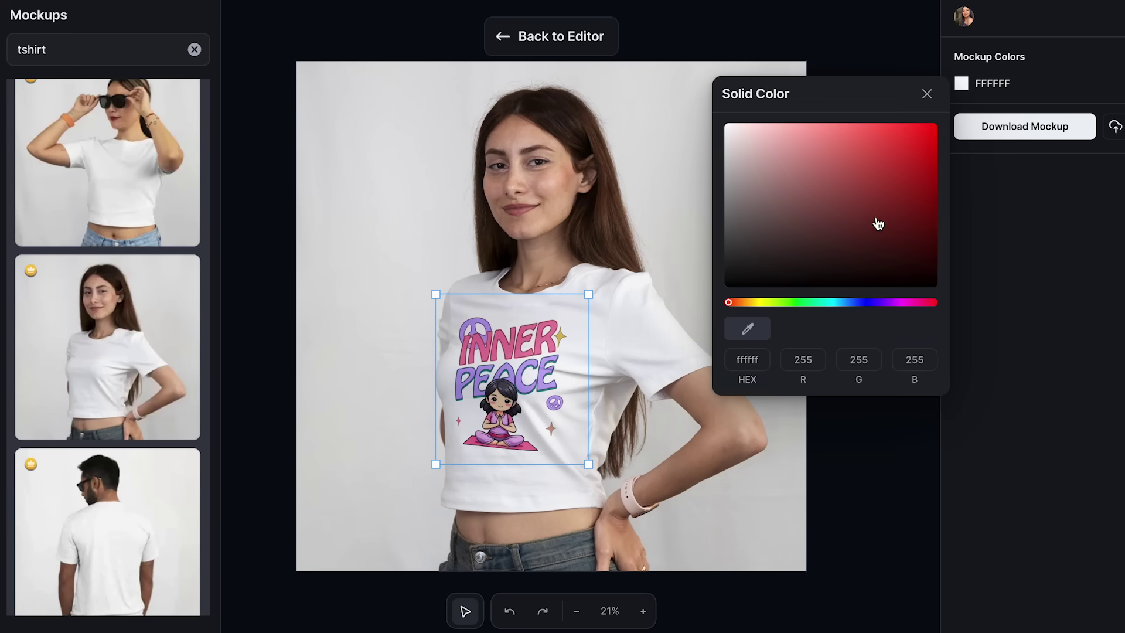
{"action": "left_click", "coordinate": [874, 217]}
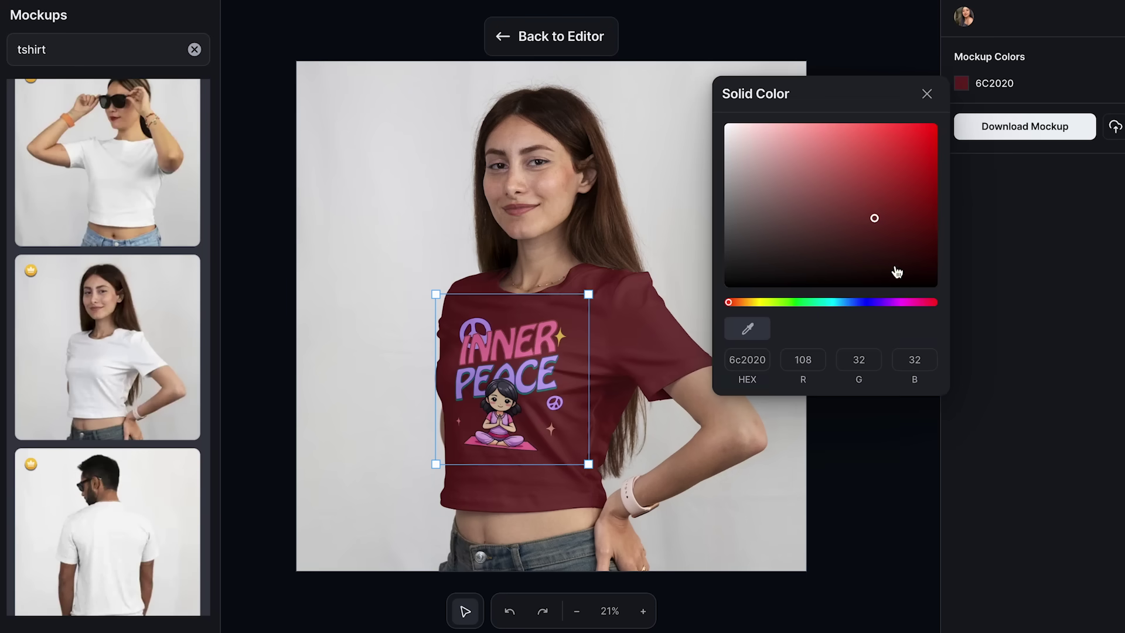
{"action": "left_click", "coordinate": [899, 302]}
{"action": "left_click_drag", "start_coordinate": [894, 265], "coordinate": [843, 123]}
Return from the search results to all mockup collections and examine the range of product categories offered.
{"action": "left_click", "coordinate": [94, 188]}
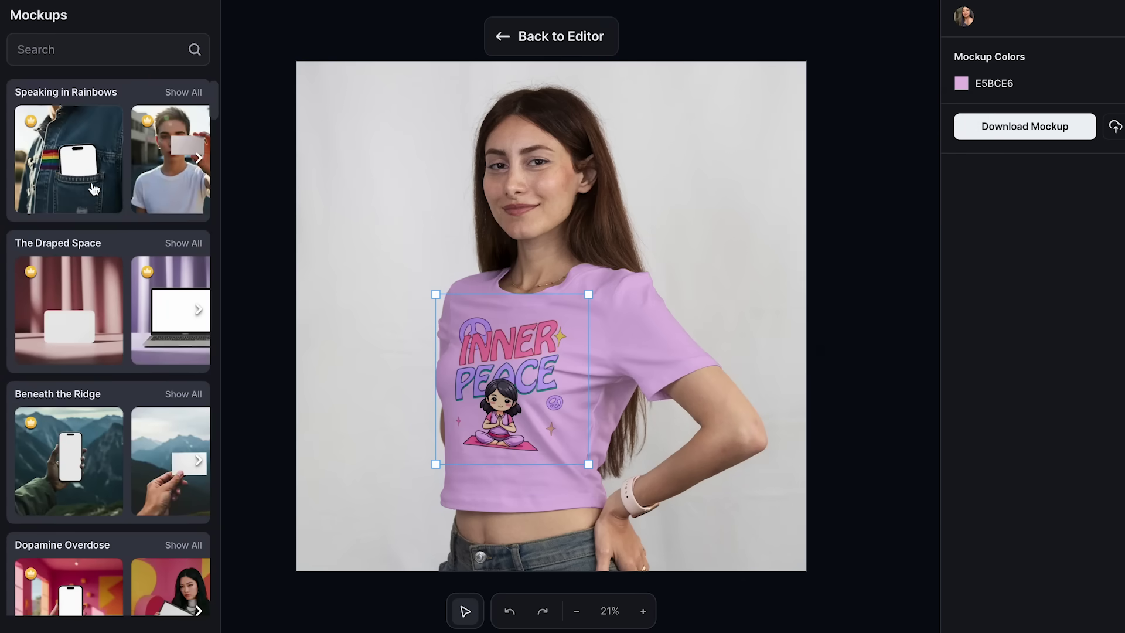
{"action": "scroll", "coordinate": [94, 256], "scroll_direction": "down", "scroll_amount": 9}
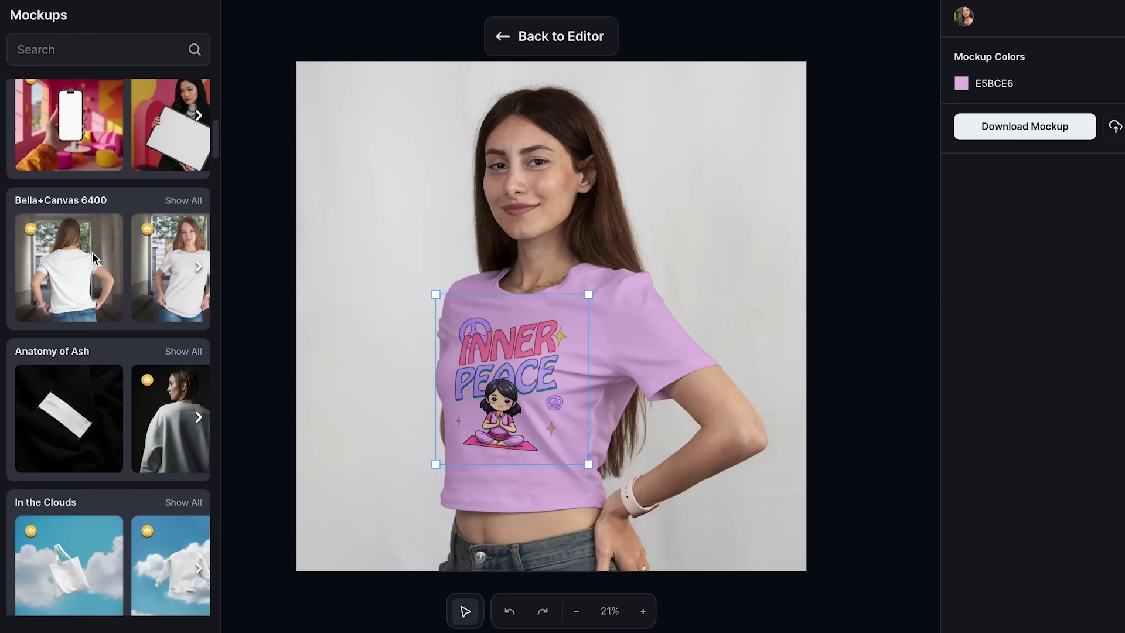
{"action": "scroll", "coordinate": [80, 311], "scroll_direction": "down", "scroll_amount": 15}
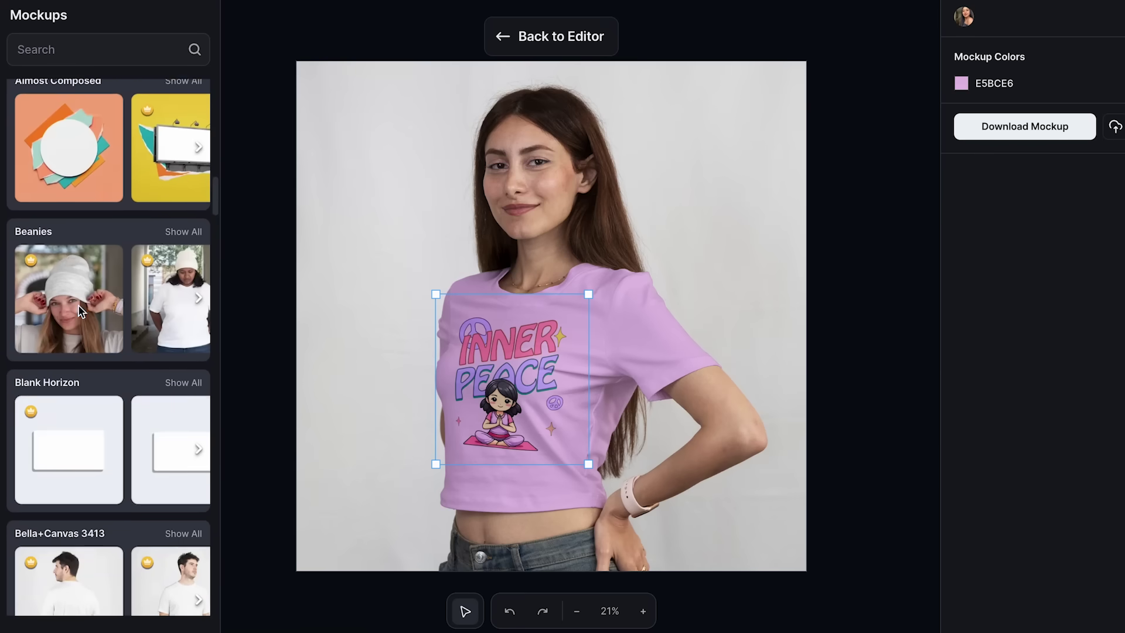
{"action": "scroll", "coordinate": [85, 382], "scroll_direction": "down", "scroll_amount": 7}
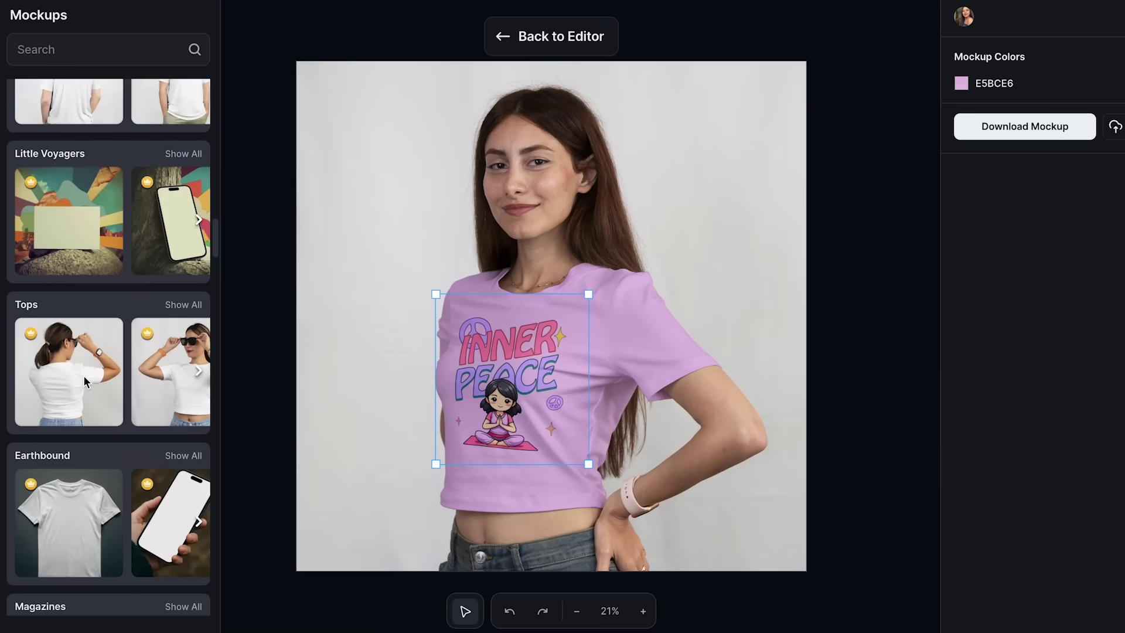
{"action": "scroll", "coordinate": [86, 382], "scroll_direction": "down", "scroll_amount": 20}
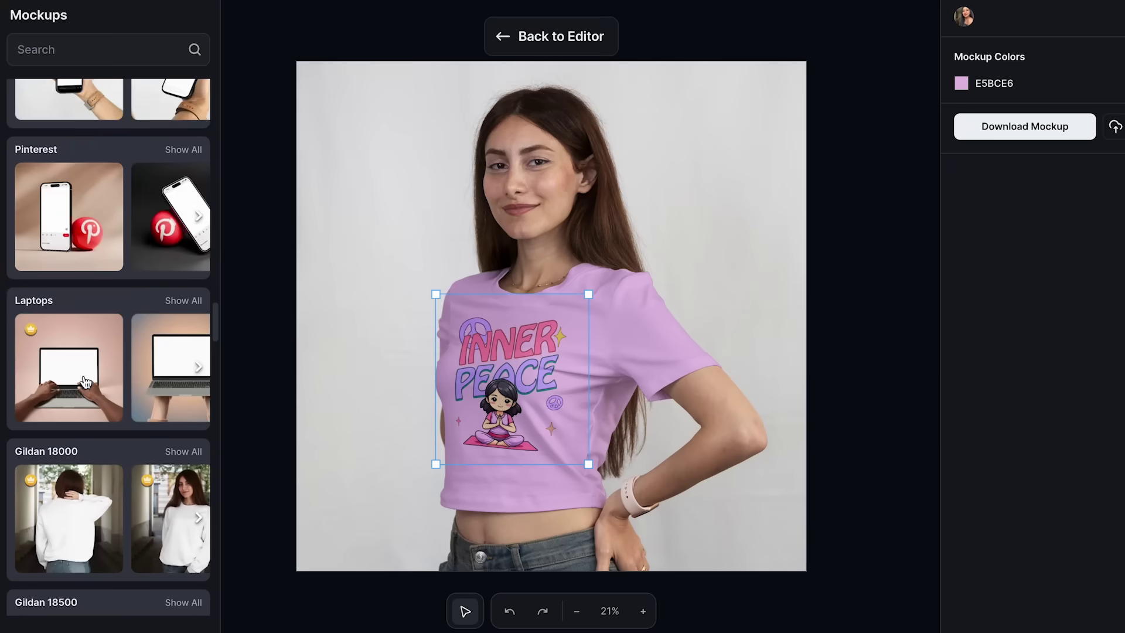
{"action": "scroll", "coordinate": [85, 382], "scroll_direction": "down", "scroll_amount": 11}
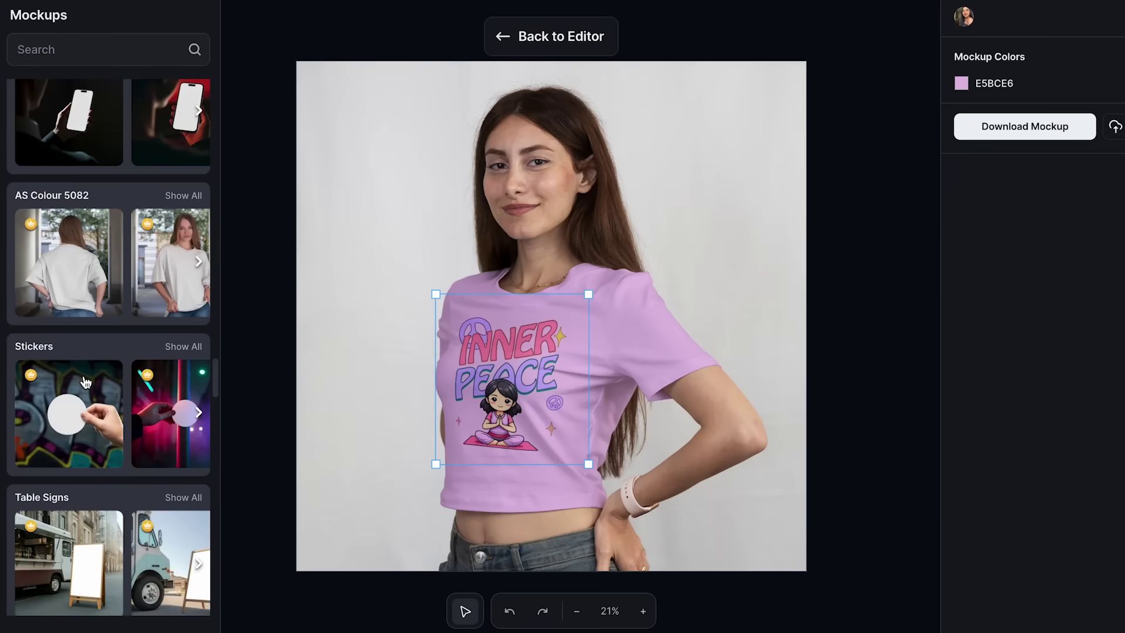
{"action": "scroll", "coordinate": [85, 382], "scroll_direction": "down", "scroll_amount": 8}
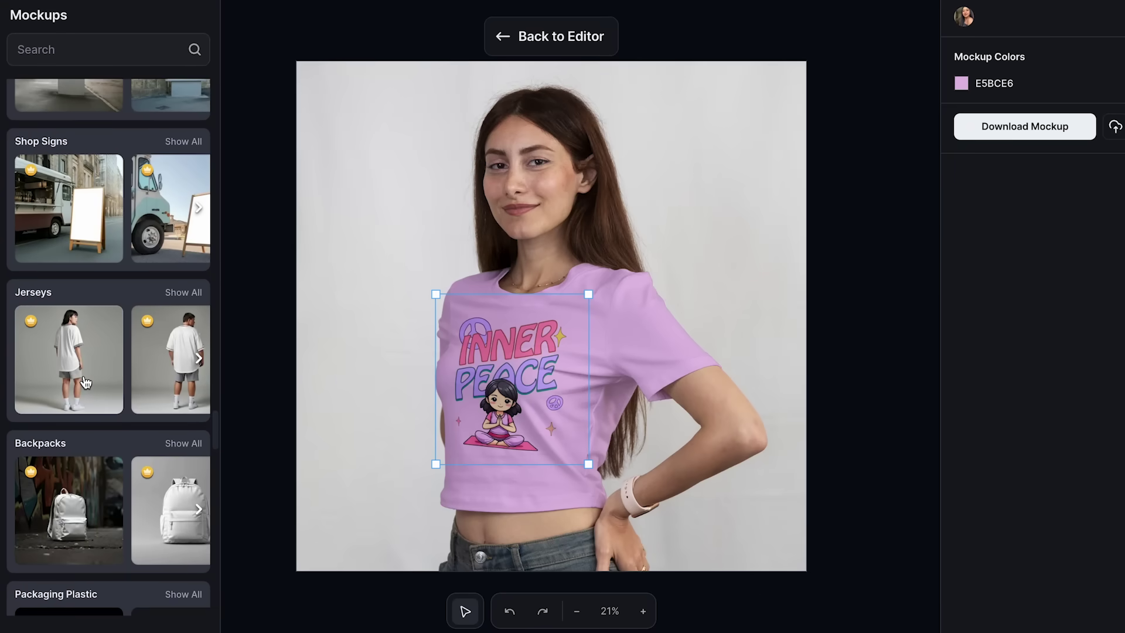
{"action": "scroll", "coordinate": [85, 382], "scroll_direction": "down", "scroll_amount": 6}
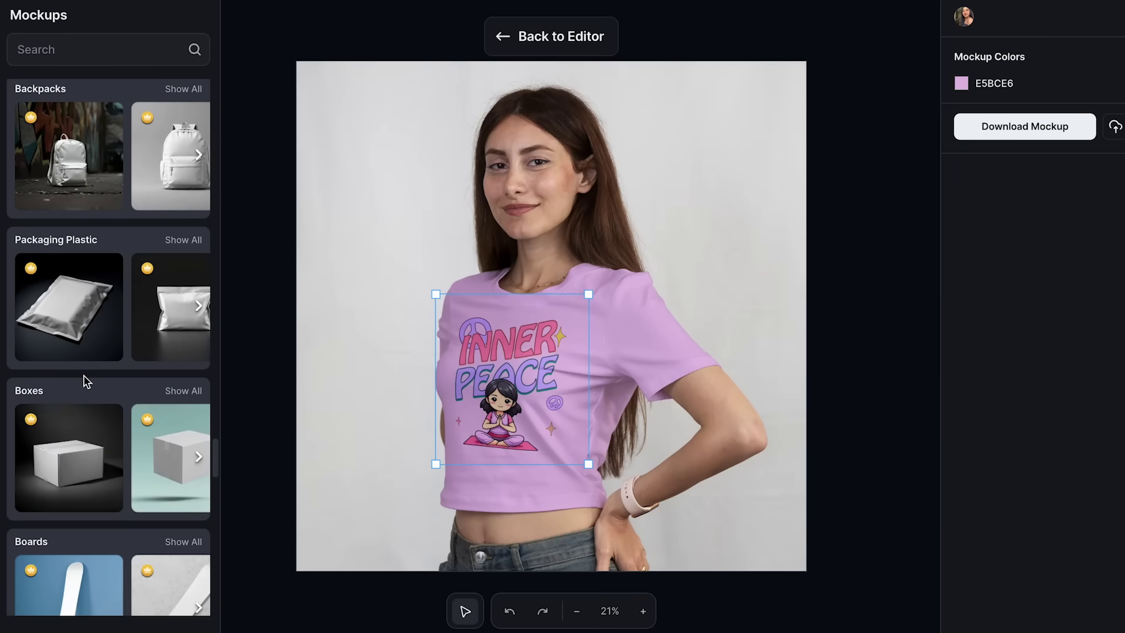
{"action": "scroll", "coordinate": [85, 382], "scroll_direction": "down", "scroll_amount": 10}
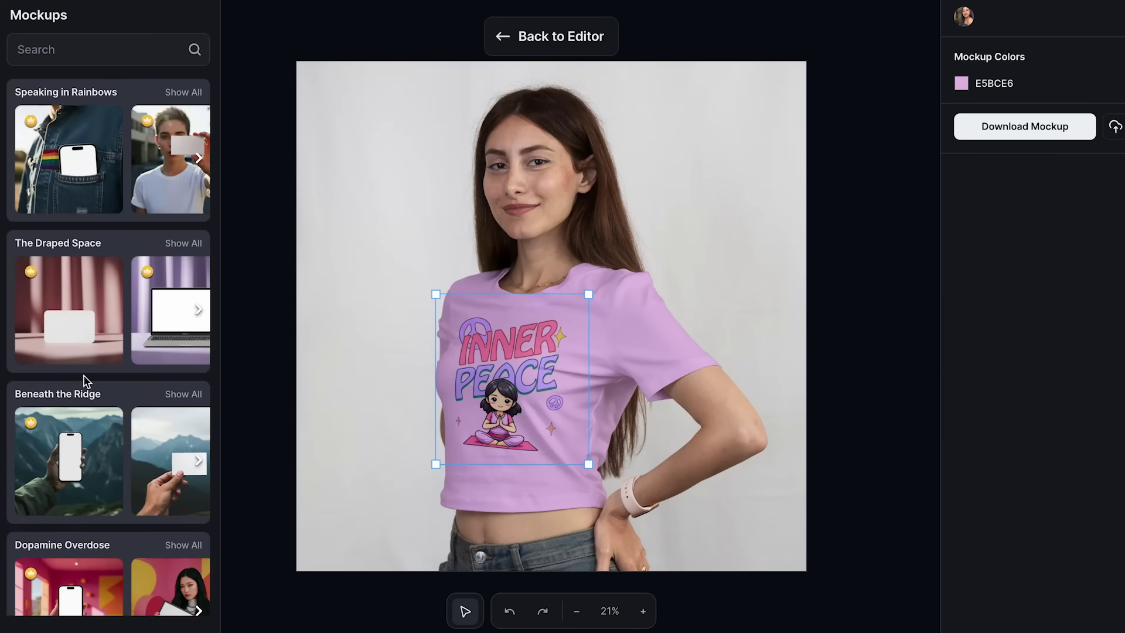
{"action": "scroll", "coordinate": [86, 382], "scroll_direction": "down", "scroll_amount": 10}
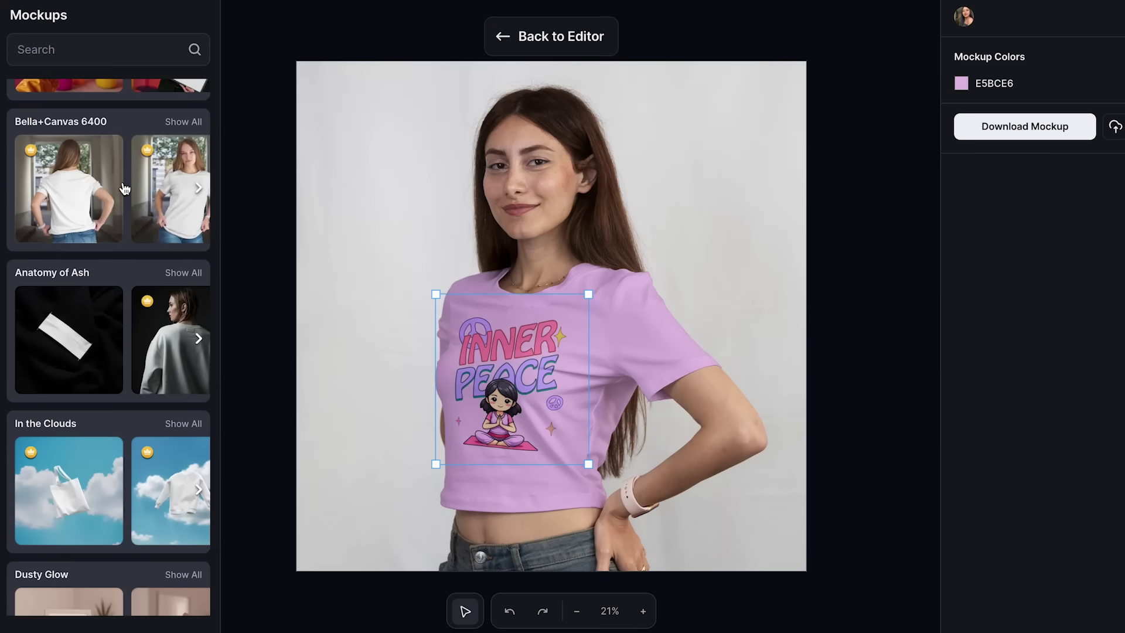
Open the full Bella+Canvas 6400 collection and examine its T-shirt mockups.
{"action": "left_click", "coordinate": [192, 122]}
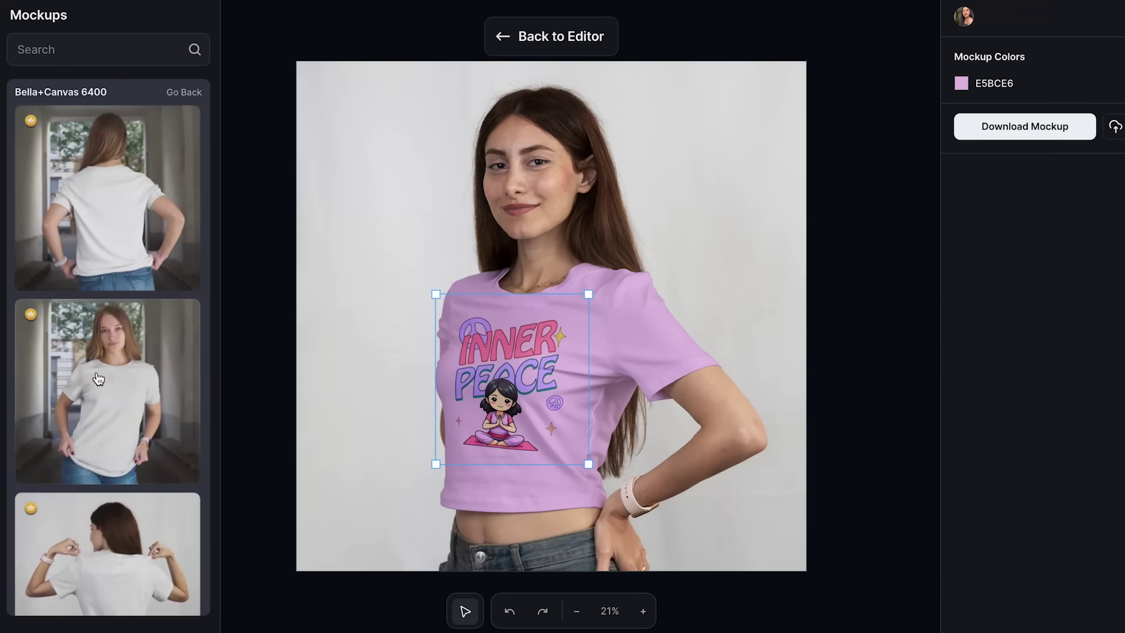
{"action": "scroll", "coordinate": [98, 379], "scroll_direction": "down", "scroll_amount": 1}
{"action": "scroll", "coordinate": [98, 378], "scroll_direction": "down", "scroll_amount": 3}
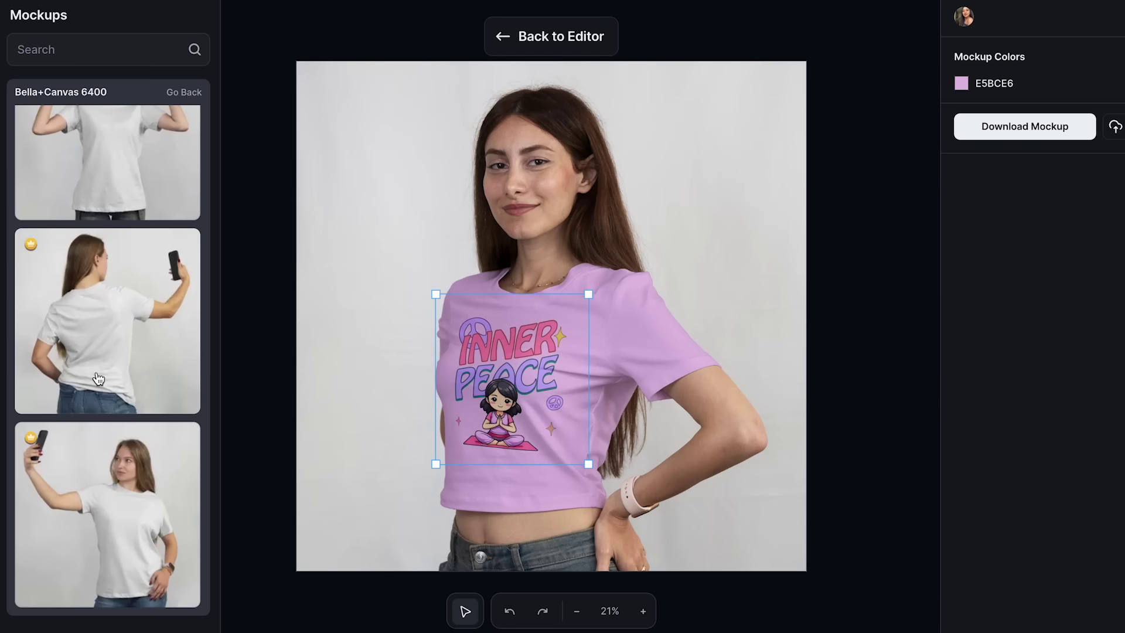
{"action": "scroll", "coordinate": [98, 378], "scroll_direction": "up", "scroll_amount": 1}
{"action": "scroll", "coordinate": [98, 378], "scroll_direction": "down", "scroll_amount": 3}
{"action": "scroll", "coordinate": [98, 379], "scroll_direction": "down", "scroll_amount": 4}
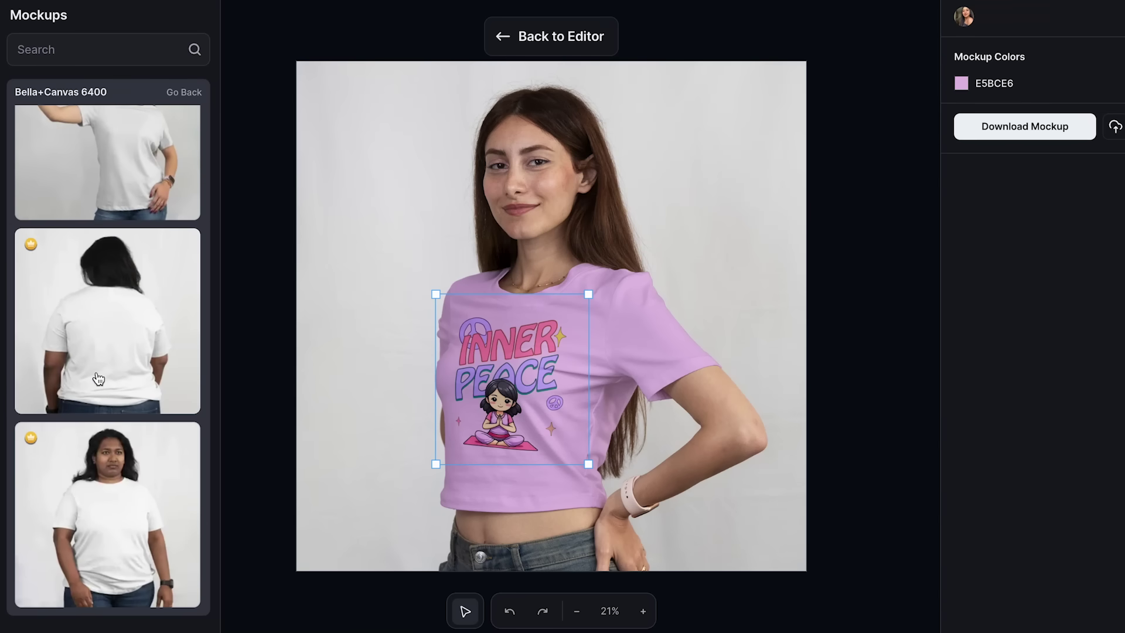